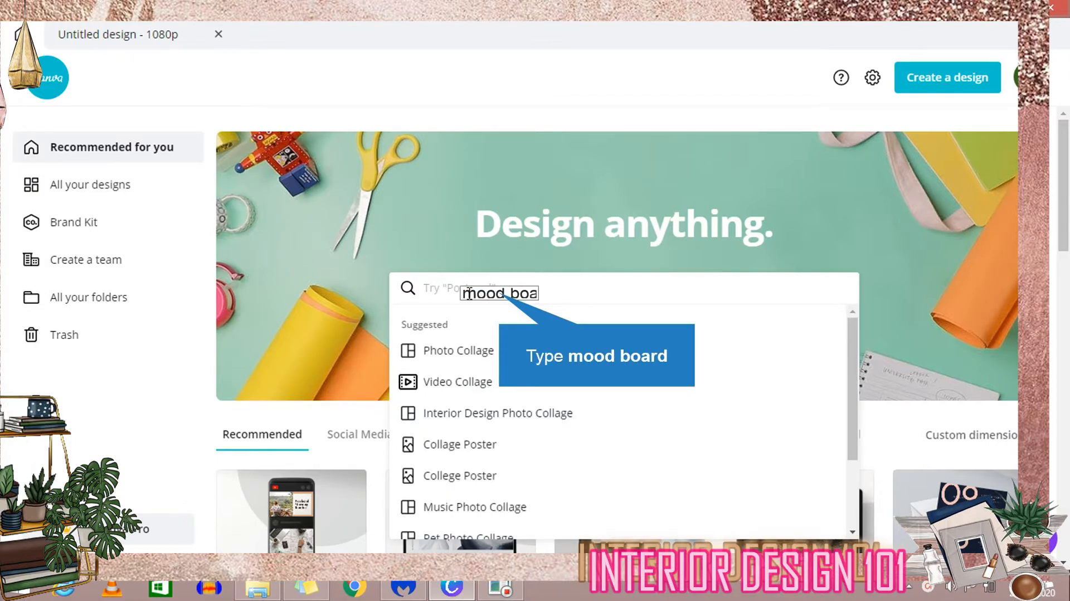
# Step: Search the templates for "mood board" and browse the available designs
pyautogui.write('mood board')
pyautogui.press('Return')
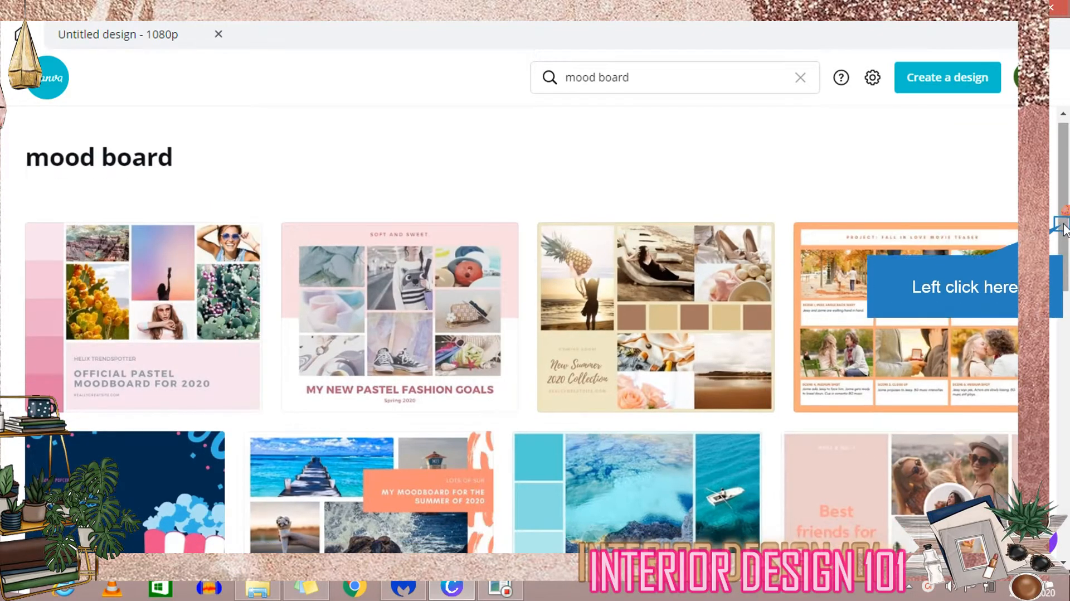
pyautogui.moveTo(1063, 236); pyautogui.dragTo(1068, 405)
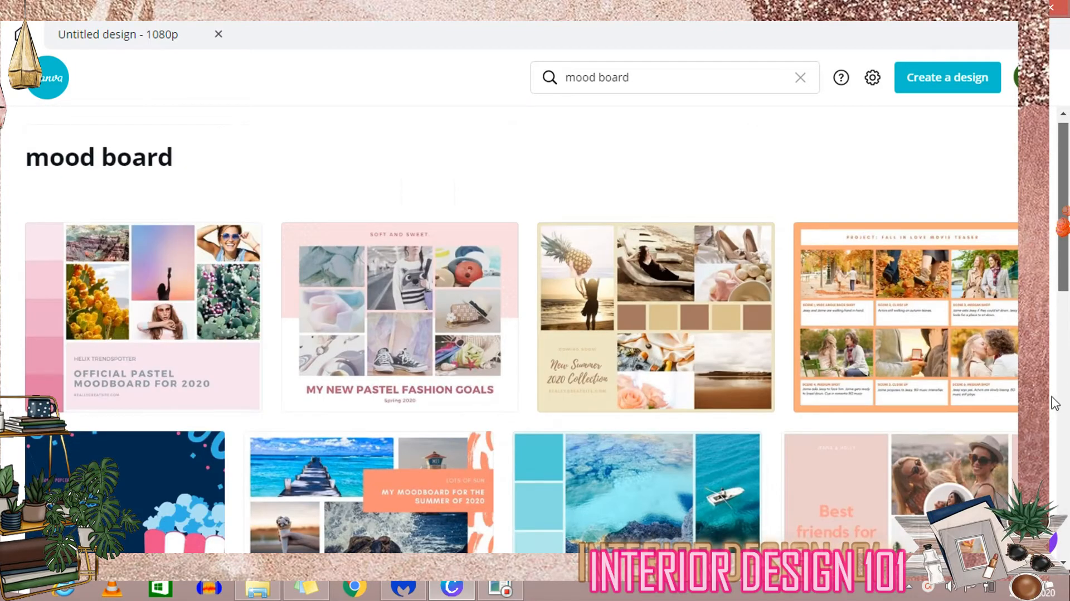
pyautogui.click(1065, 408)
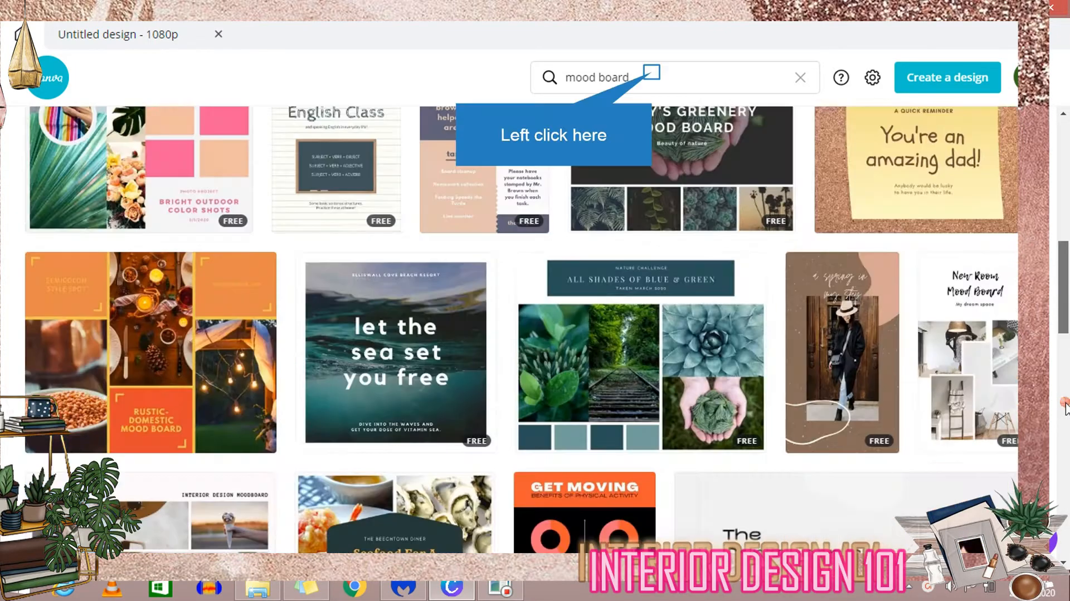
# Step: Replace the template search with "collage" and look through the collage designs
pyautogui.click(643, 73)
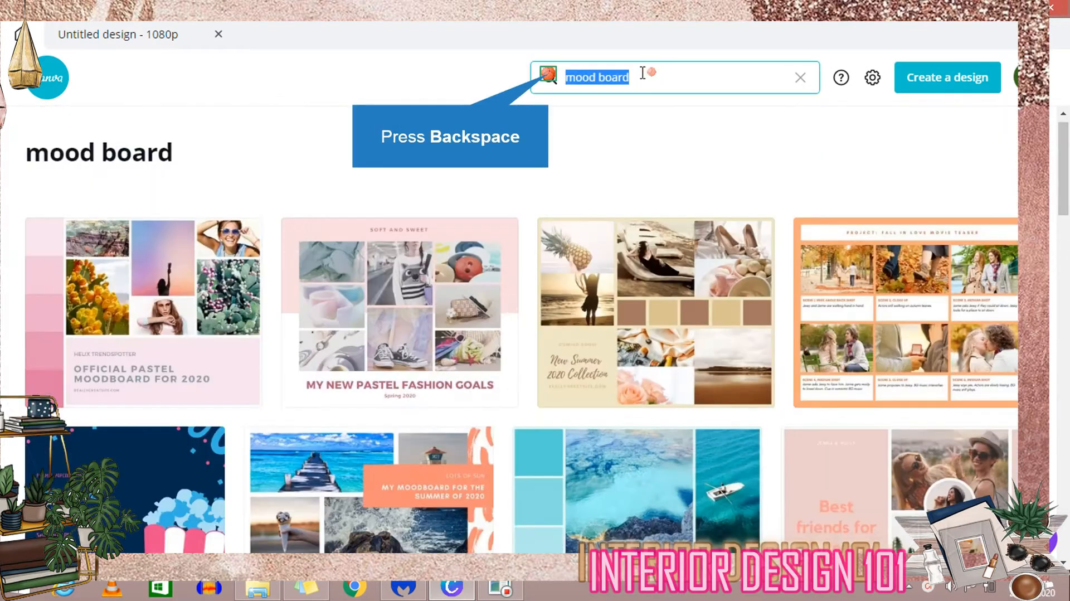
pyautogui.press('BackSpace')
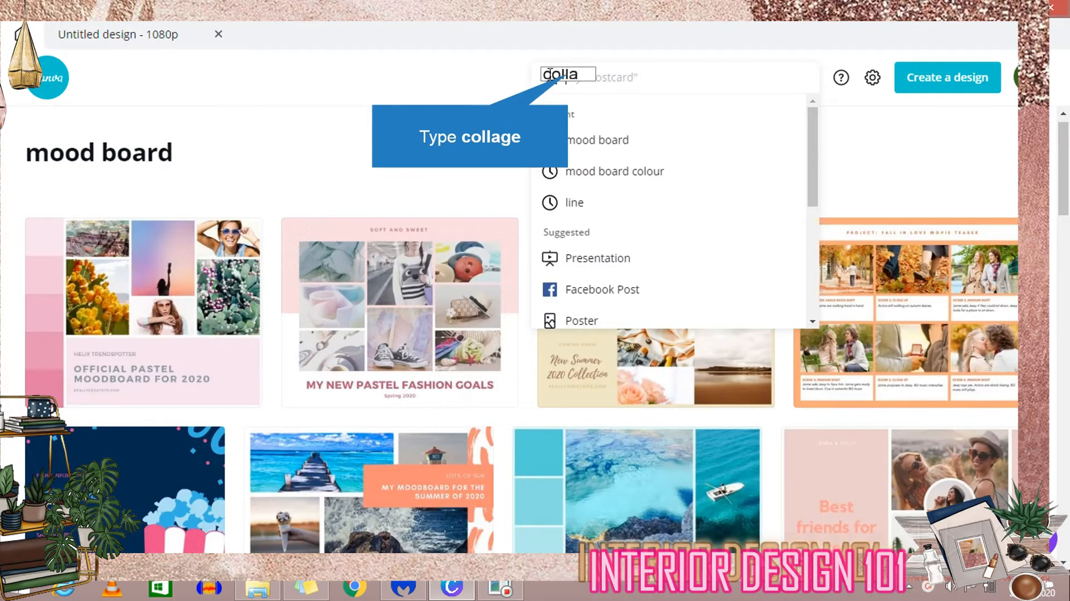
pyautogui.write('collage')
pyautogui.press('Return')
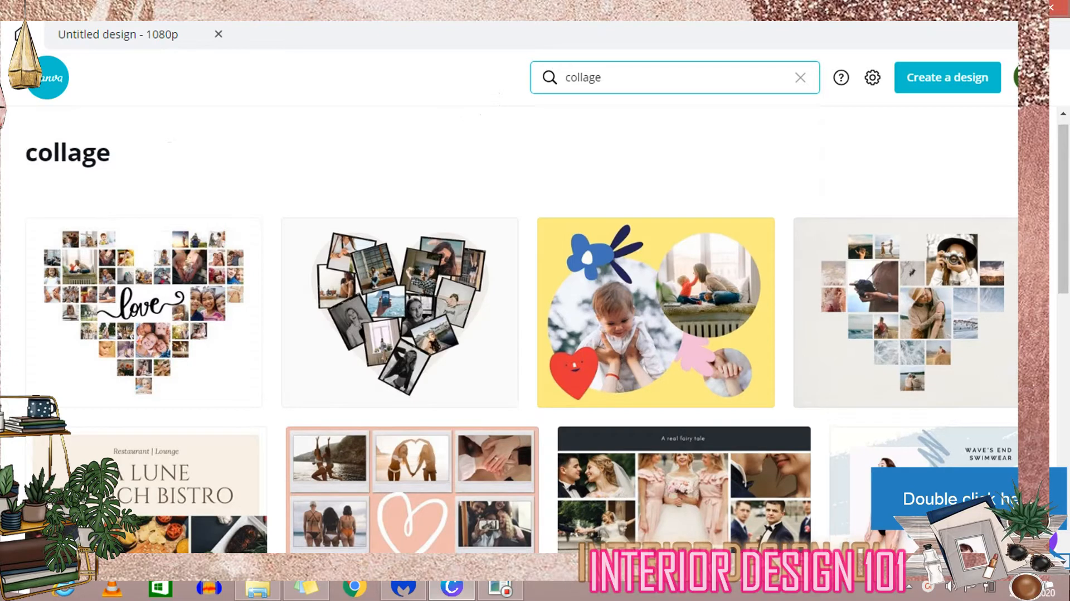
pyautogui.scroll(-4, 524, 335)
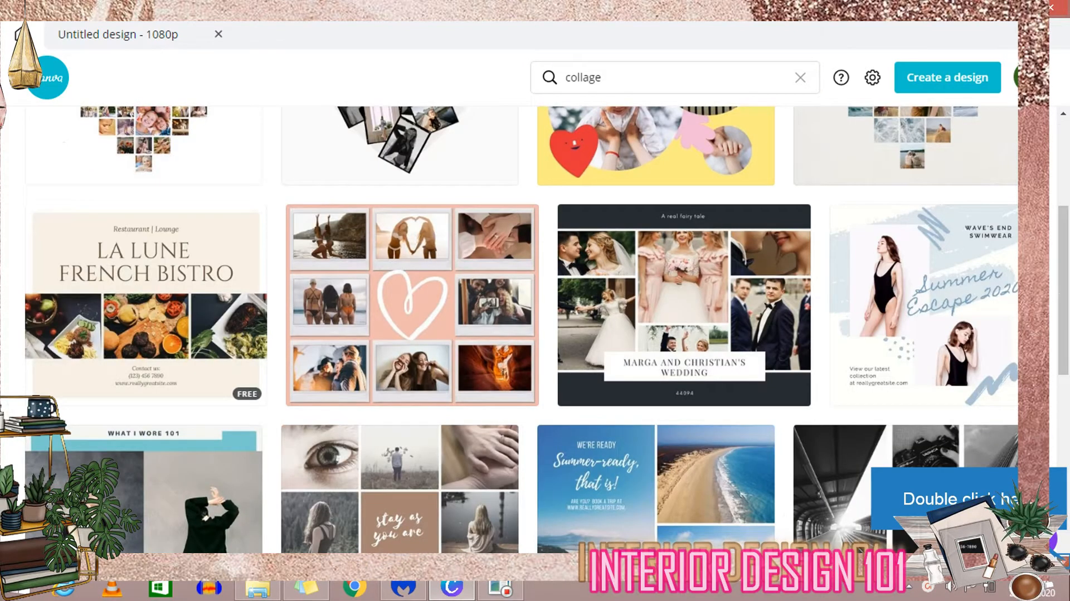
pyautogui.scroll(-3, 524, 329)
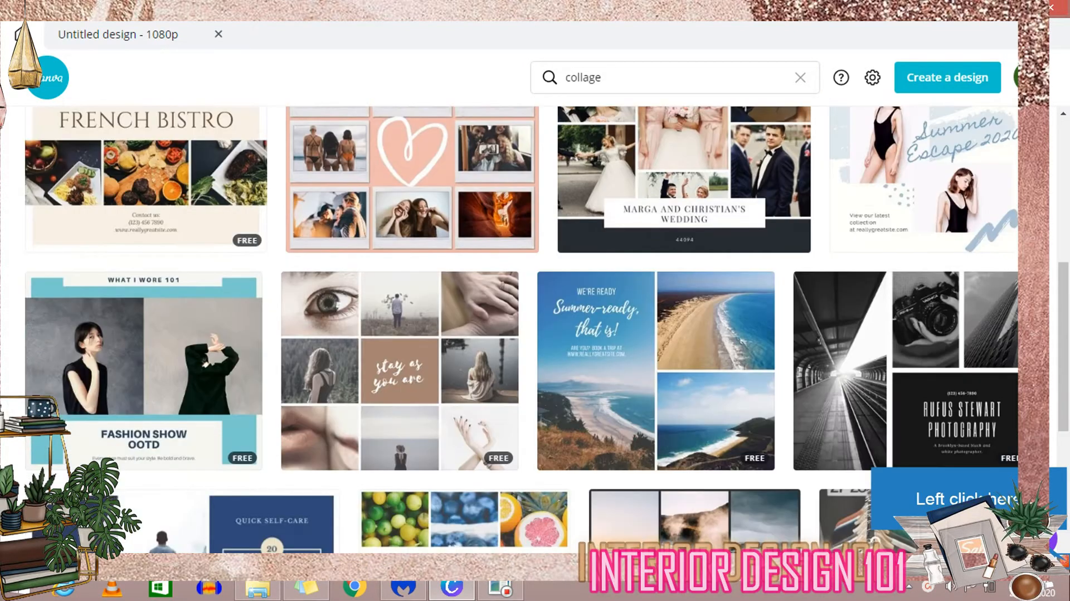
pyautogui.scroll(-7, 524, 329)
pyautogui.scroll(-7, 524, 328)
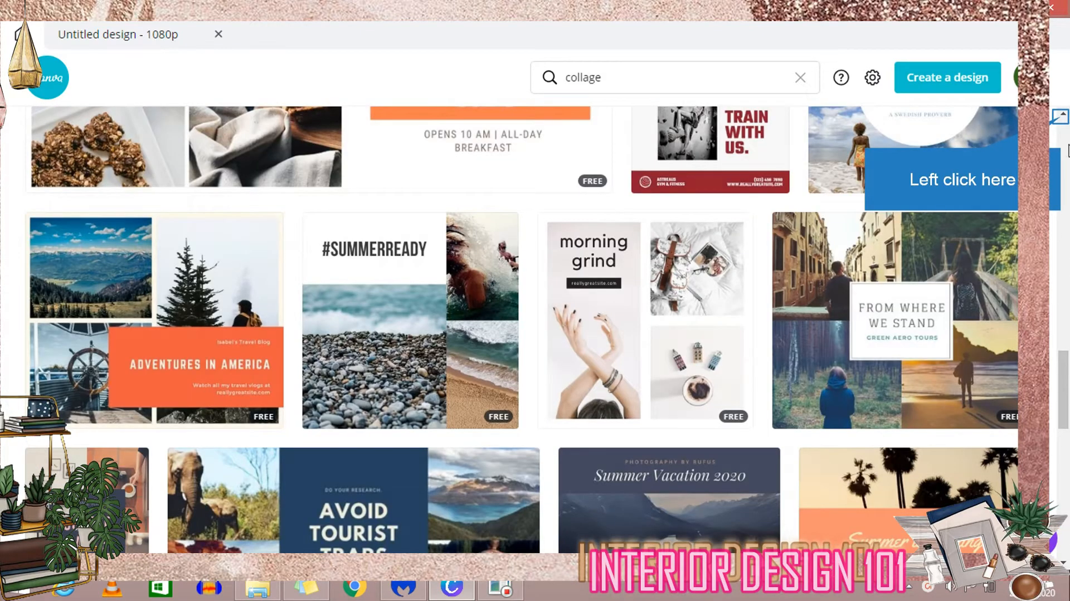
pyautogui.click(1062, 126)
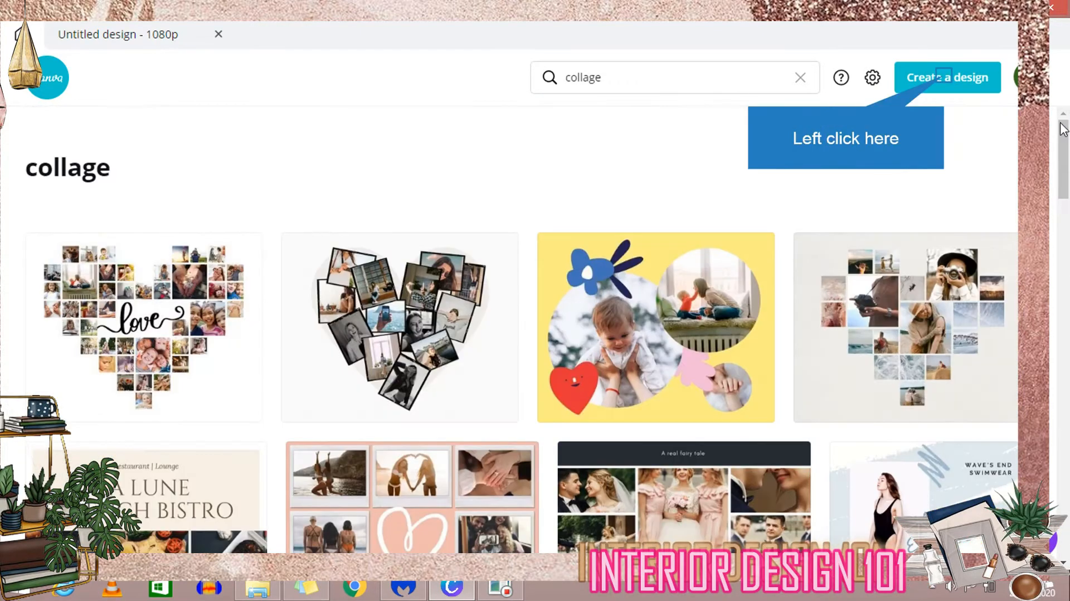
# Step: Create a new blank design of the Video type at 1920 × 1080 px
pyautogui.click(950, 81)
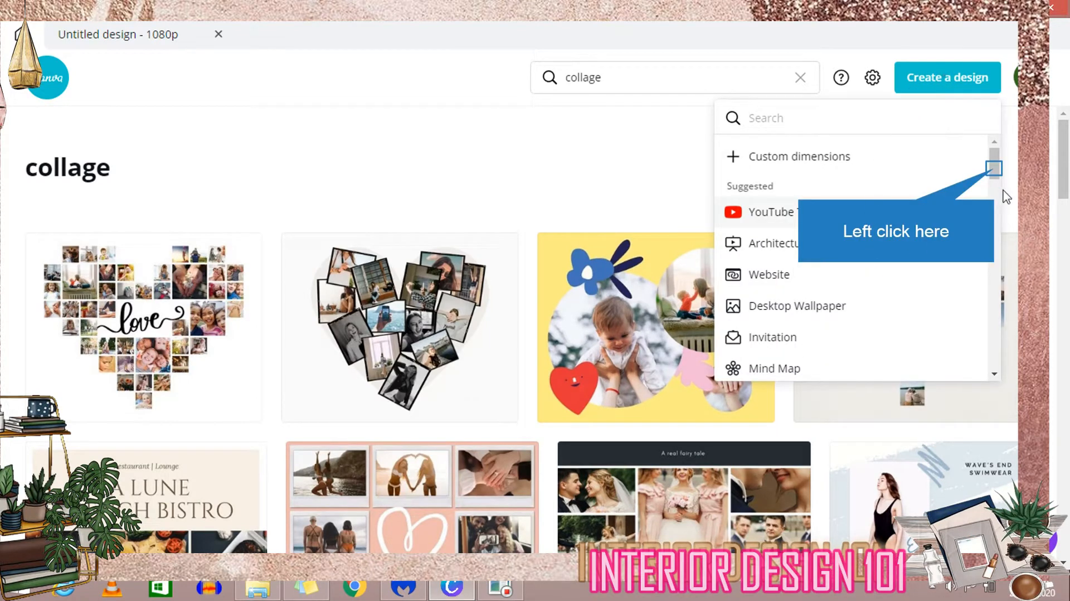
pyautogui.moveTo(996, 173); pyautogui.dragTo(993, 208)
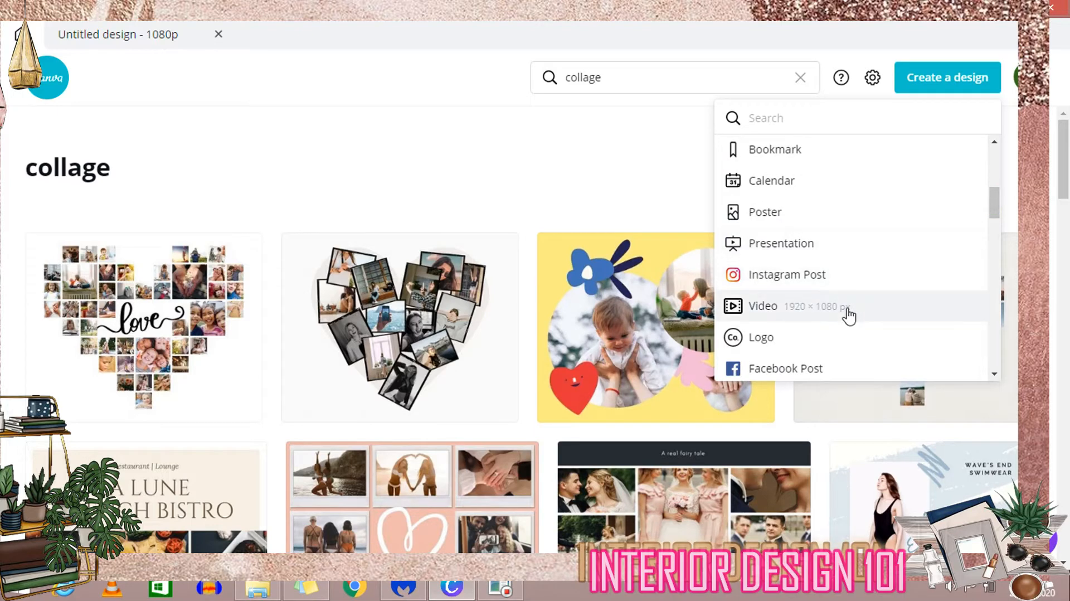
pyautogui.click(848, 315)
# Step: Browse the full collection of grid elements and add a four-cell grid with a large upper-left cell to the blank page
pyautogui.click(28, 285)
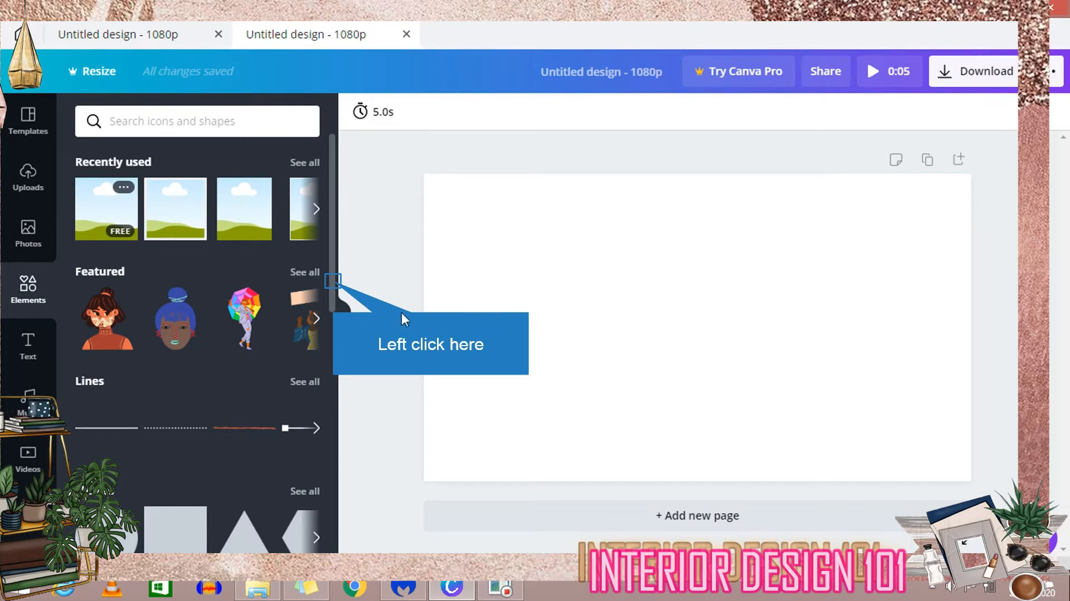
pyautogui.moveTo(333, 281); pyautogui.dragTo(333, 405)
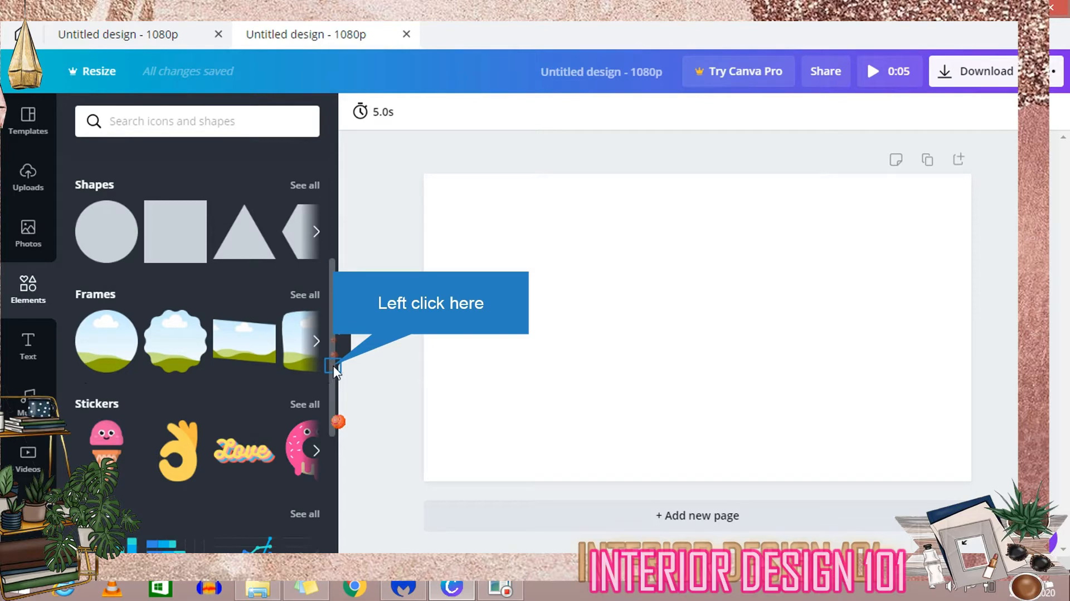
pyautogui.moveTo(335, 371); pyautogui.dragTo(336, 453)
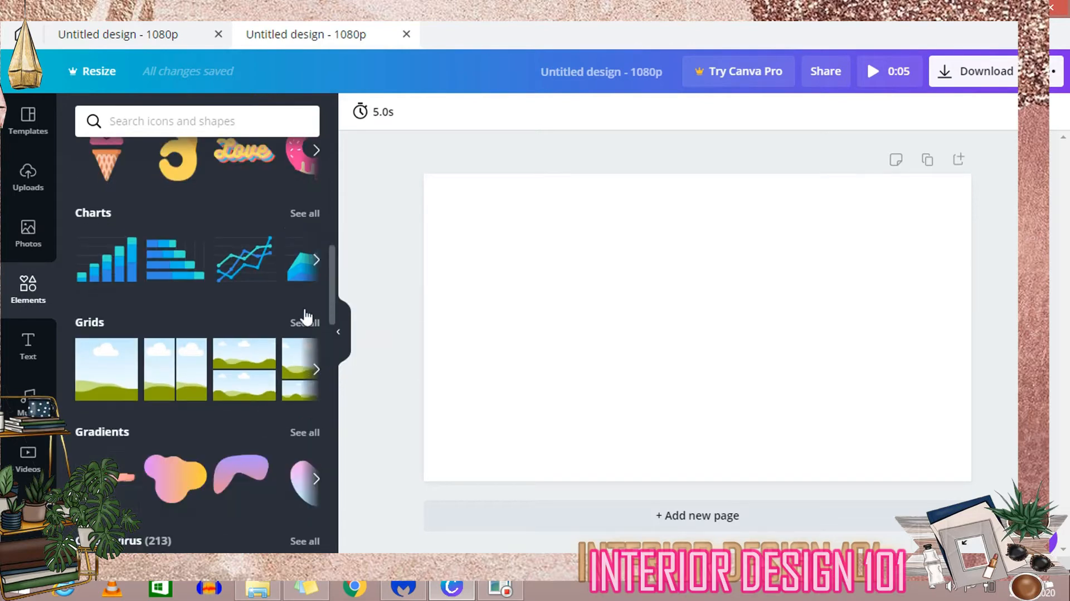
pyautogui.click(293, 323)
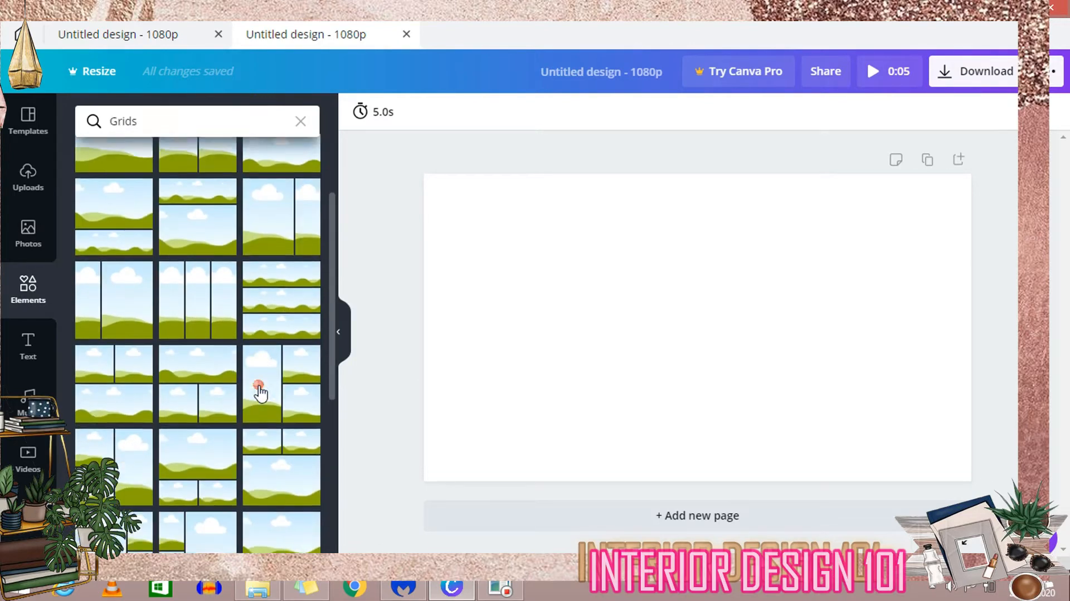
pyautogui.scroll(-1, 256, 421)
pyautogui.scroll(-5, 212, 401)
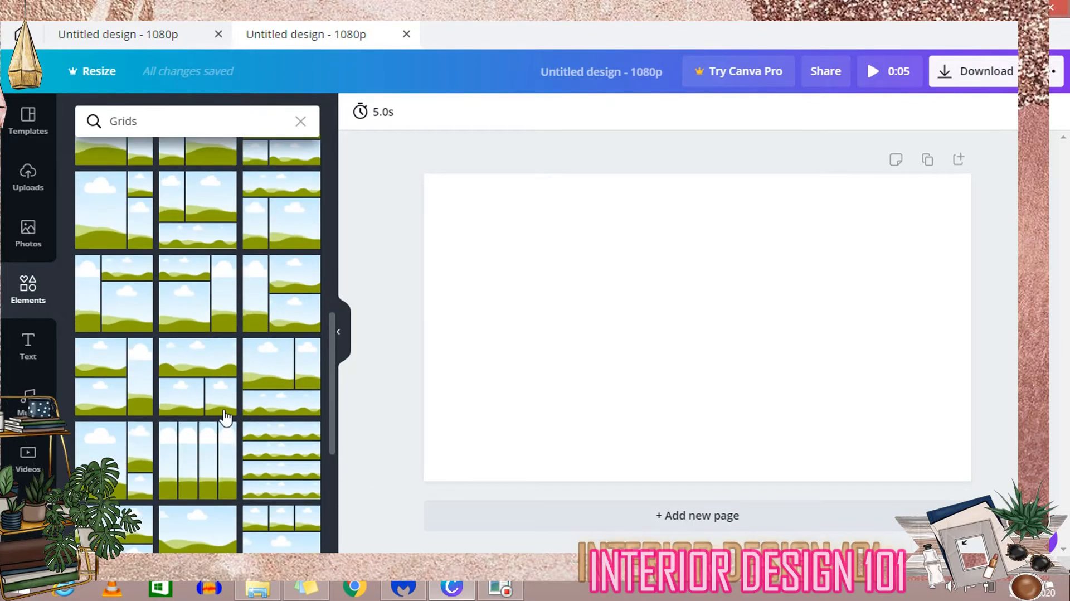
pyautogui.scroll(-6, 226, 418)
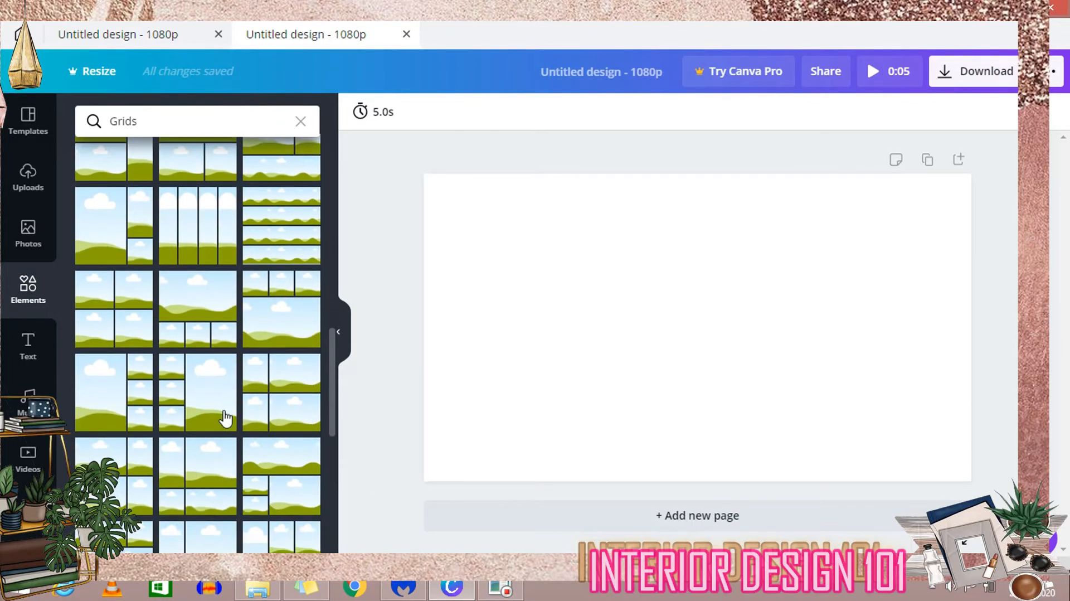
pyautogui.scroll(-3, 240, 501)
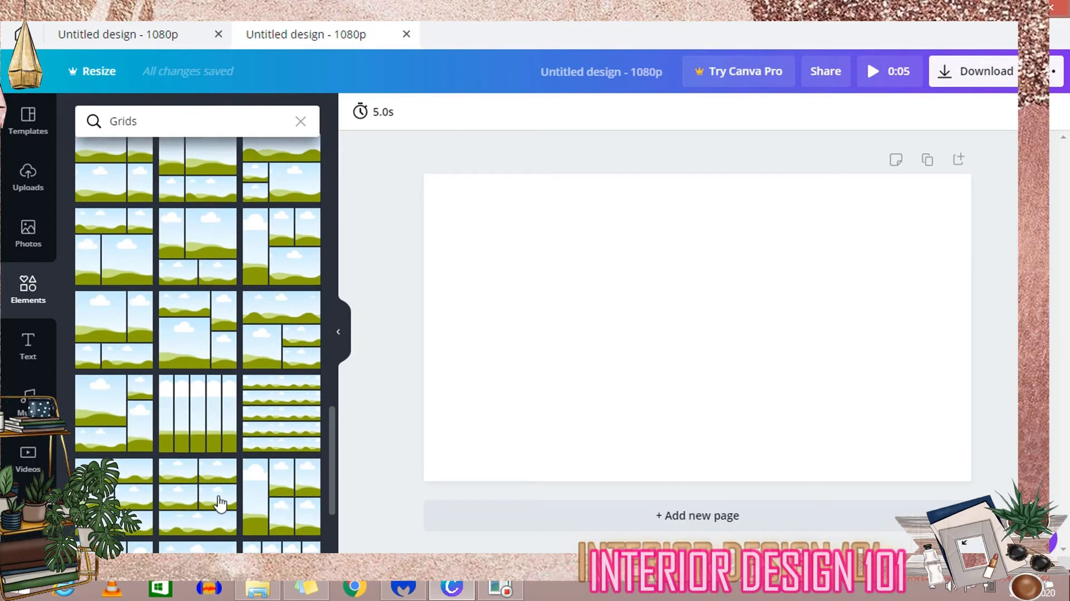
pyautogui.click(132, 411)
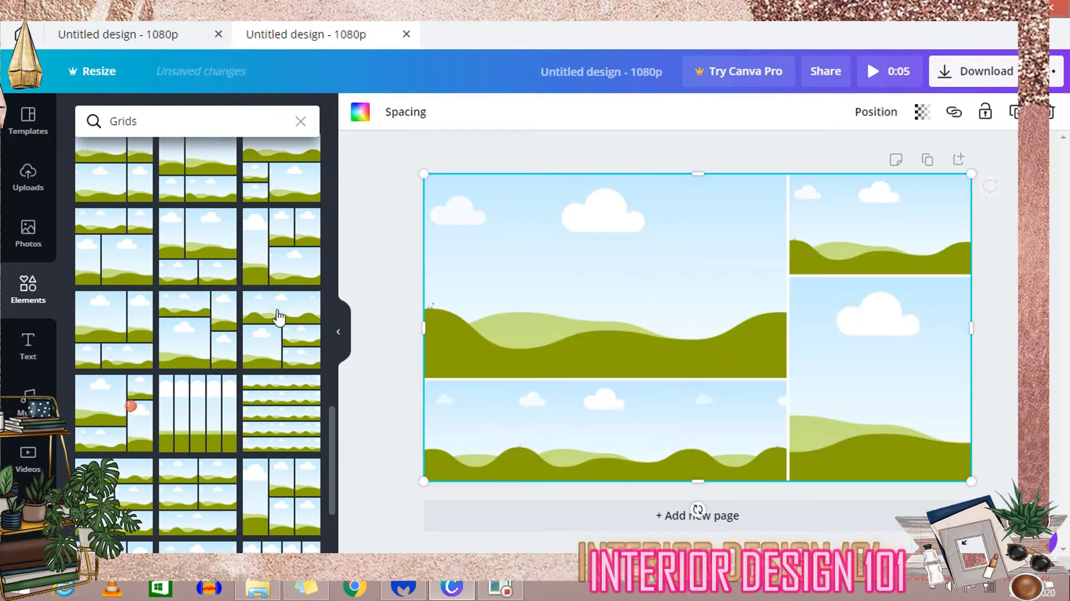
# Step: Add two six-cell grids over the first one, one with a large upper-left cell and one with two stacked wide cells
pyautogui.scroll(-5, 245, 490)
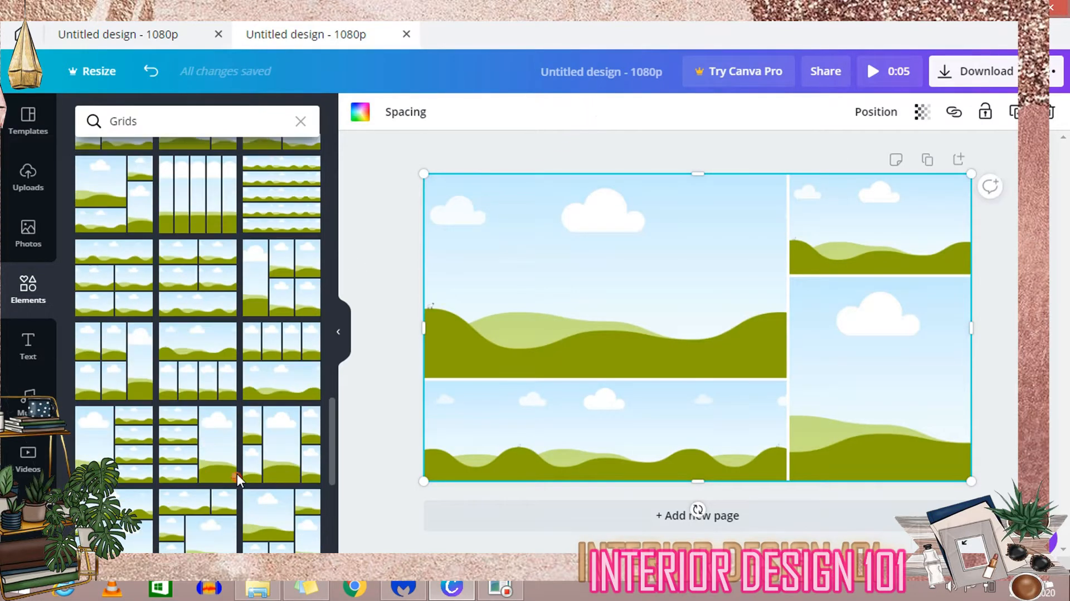
pyautogui.scroll(-3, 207, 460)
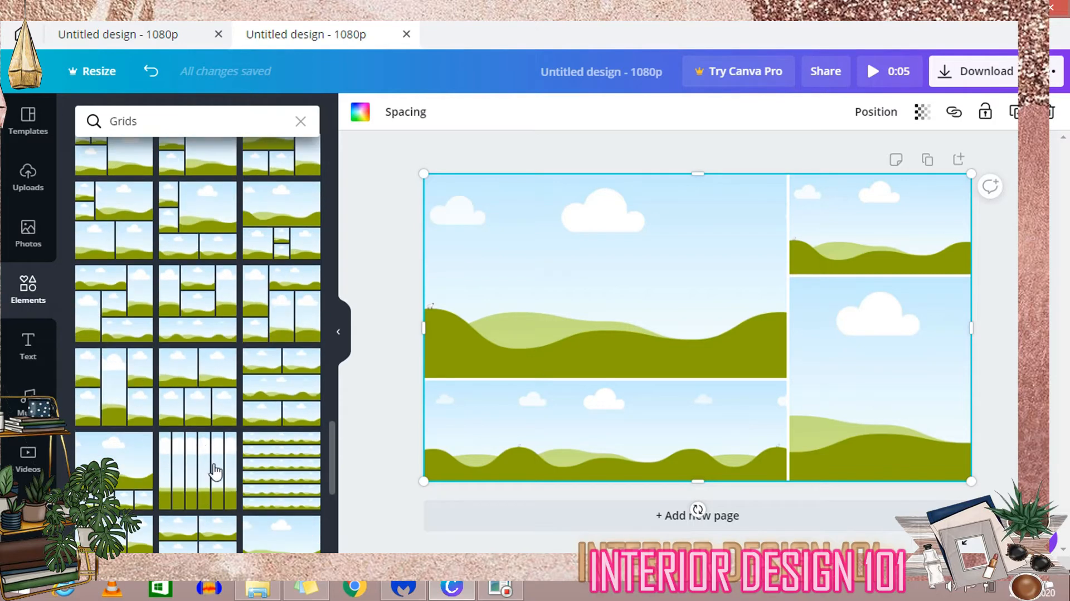
pyautogui.scroll(-3, 220, 434)
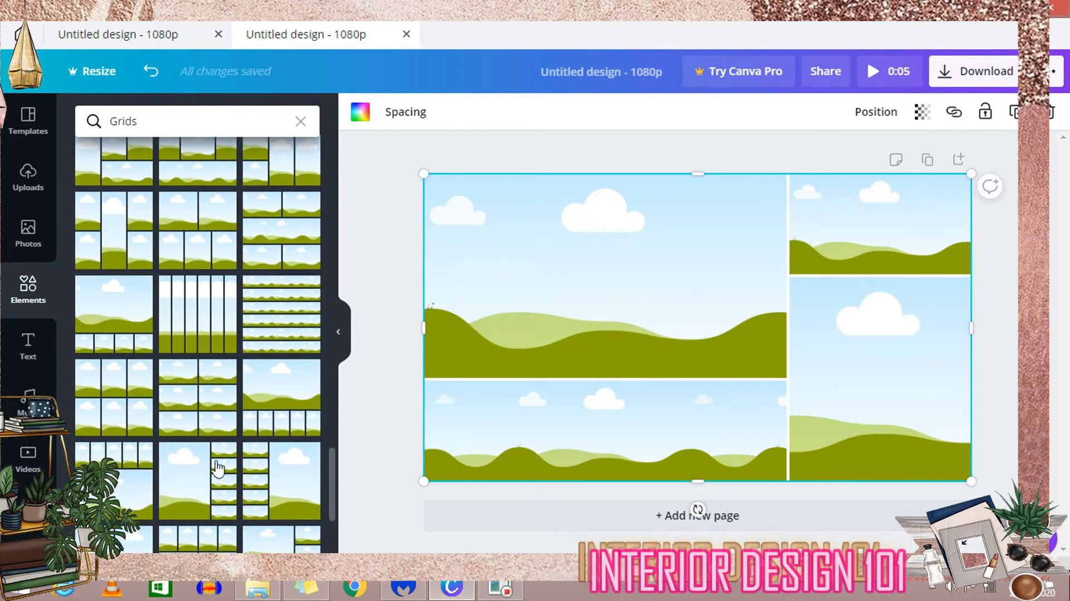
pyautogui.scroll(-3, 256, 477)
pyautogui.click(256, 489)
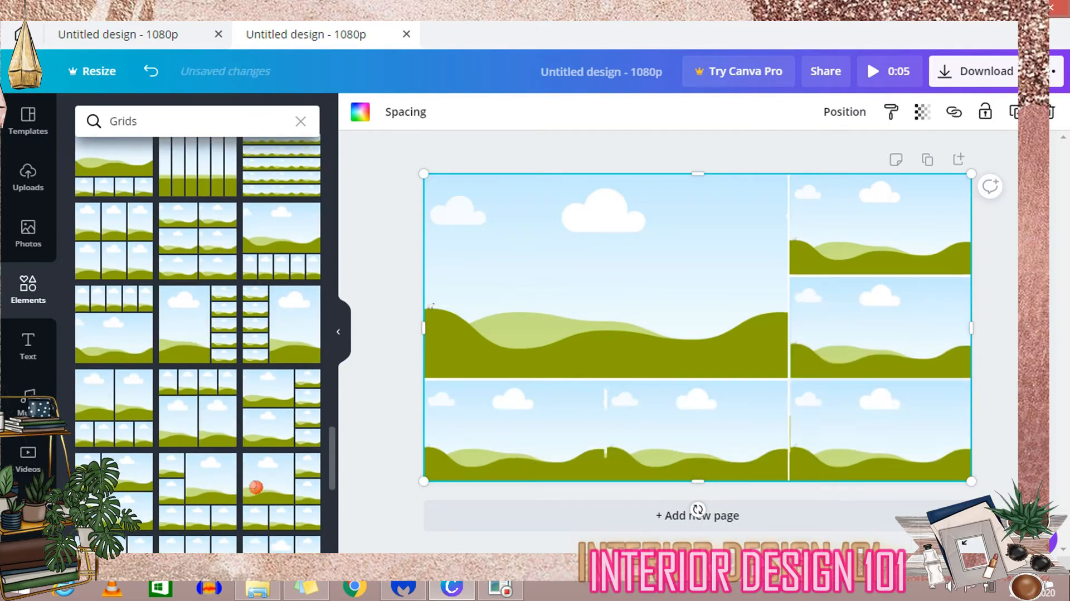
pyautogui.scroll(-4, 255, 487)
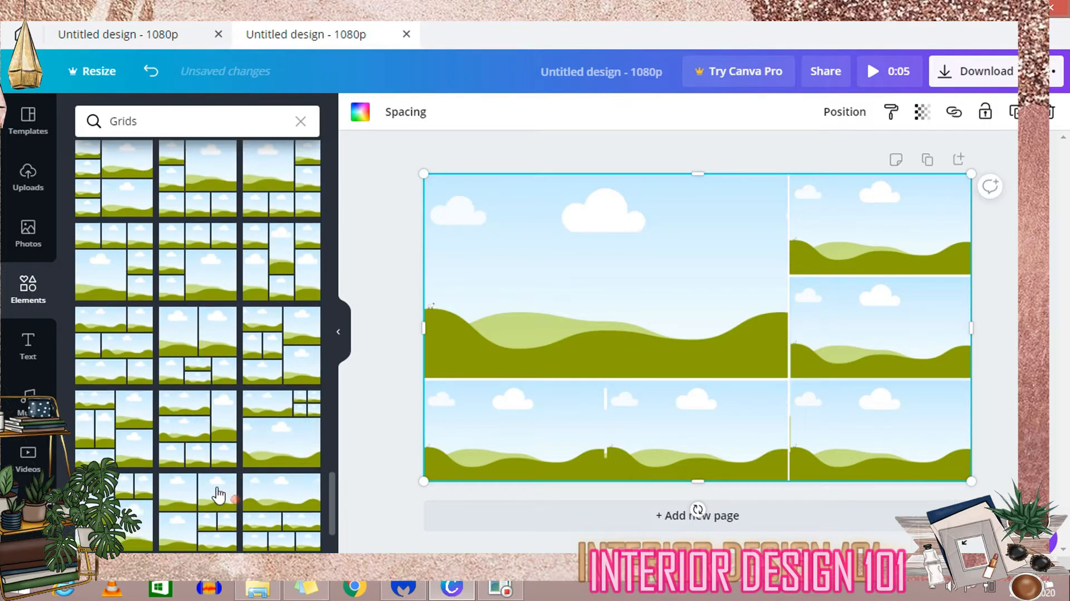
pyautogui.click(194, 432)
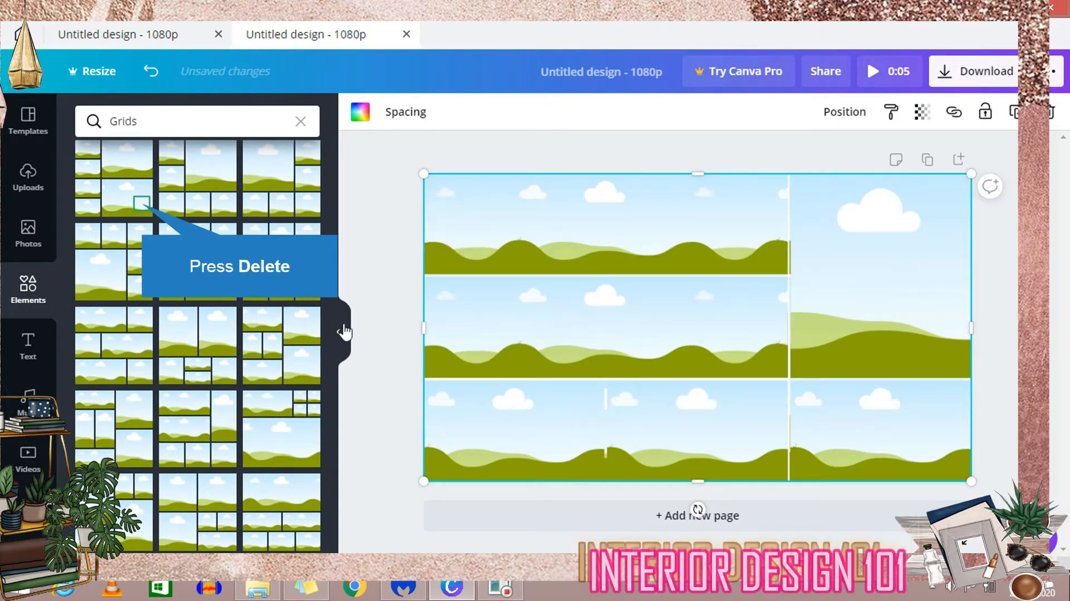
# Step: Delete the stacked grids from the page
pyautogui.press('Delete')
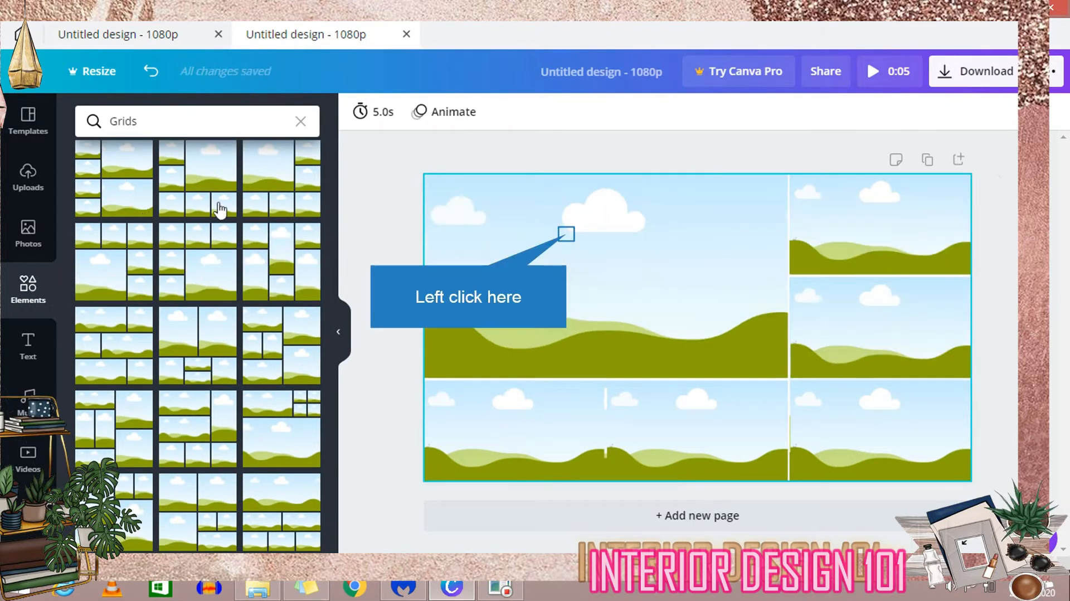
pyautogui.click(566, 234)
pyautogui.press('Delete')
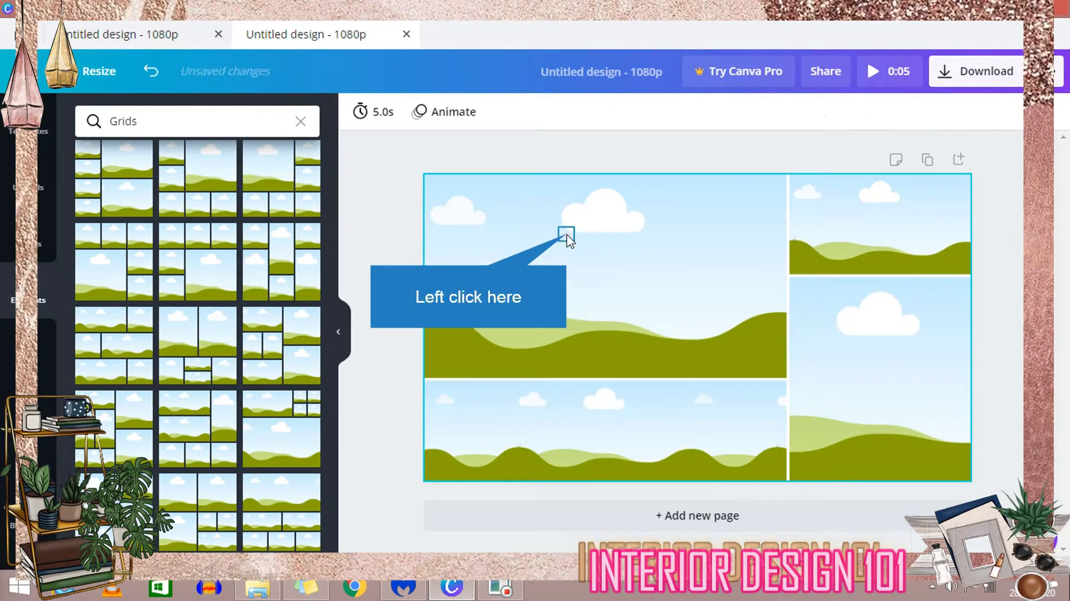
pyautogui.click(567, 234)
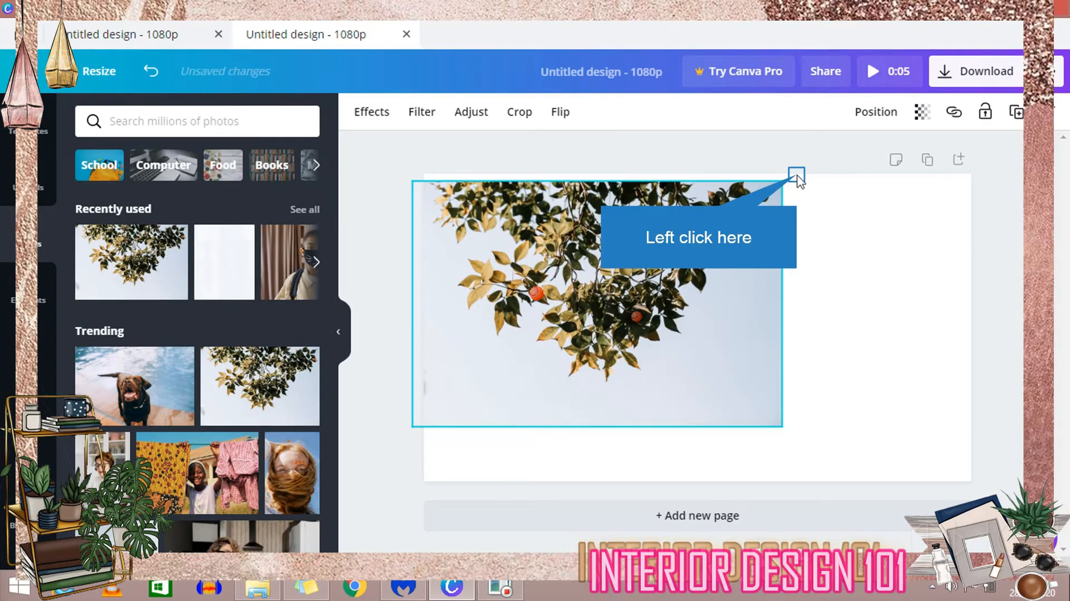
# Step: Shrink the leafy branch photo in the page's upper-left area, and add the rocky sea photo beside it, about 430 px wide and stretched taller
pyautogui.moveTo(799, 179); pyautogui.dragTo(665, 297)
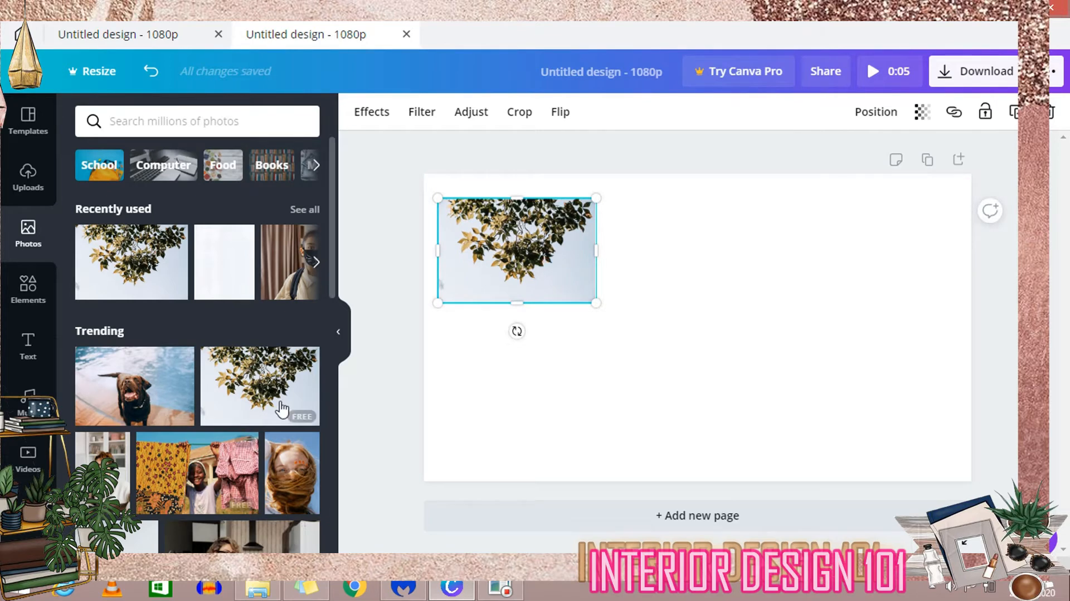
pyautogui.scroll(-3, 109, 446)
pyautogui.click(109, 446)
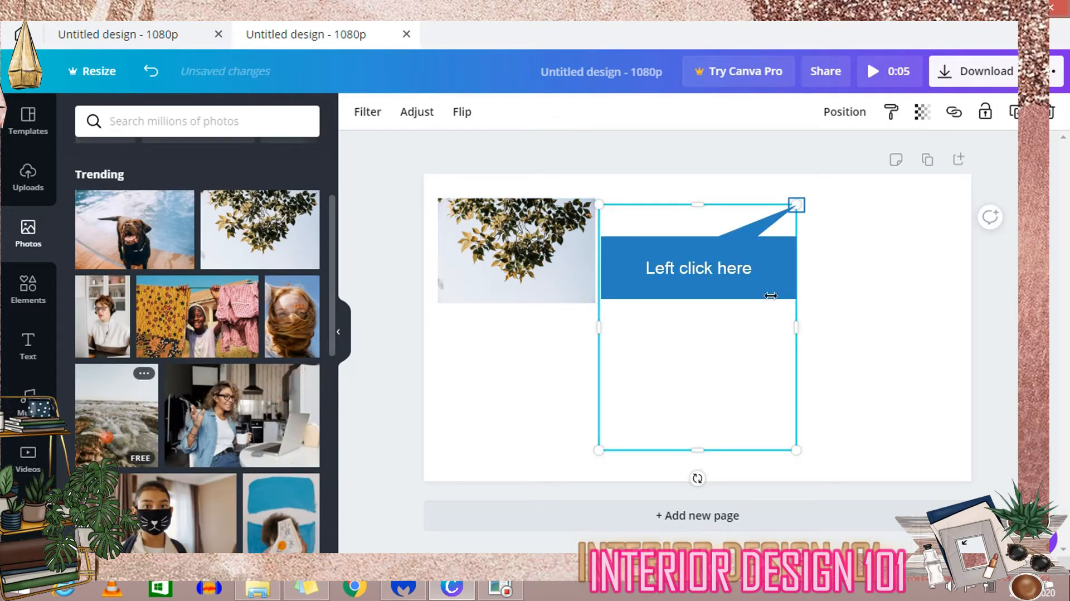
pyautogui.moveTo(796, 205); pyautogui.dragTo(728, 302)
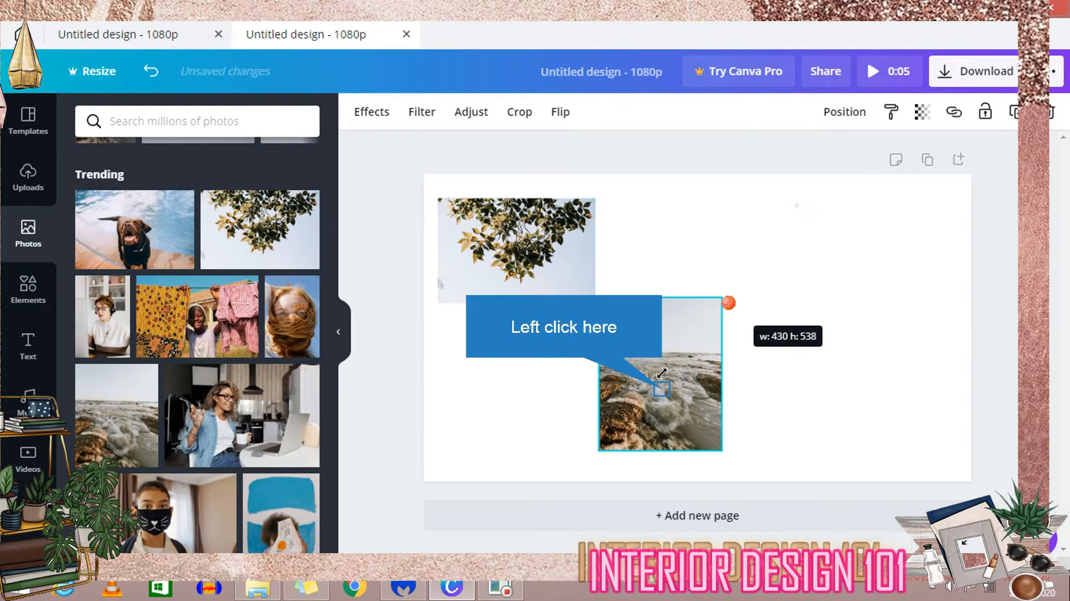
pyautogui.moveTo(661, 373); pyautogui.dragTo(664, 277)
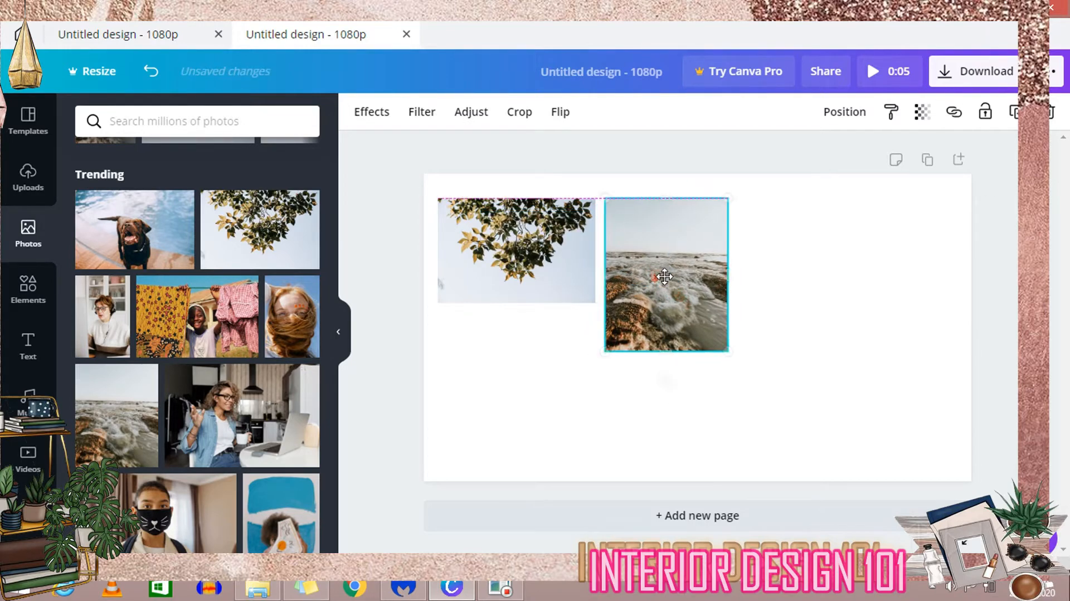
pyautogui.moveTo(666, 352); pyautogui.dragTo(680, 452)
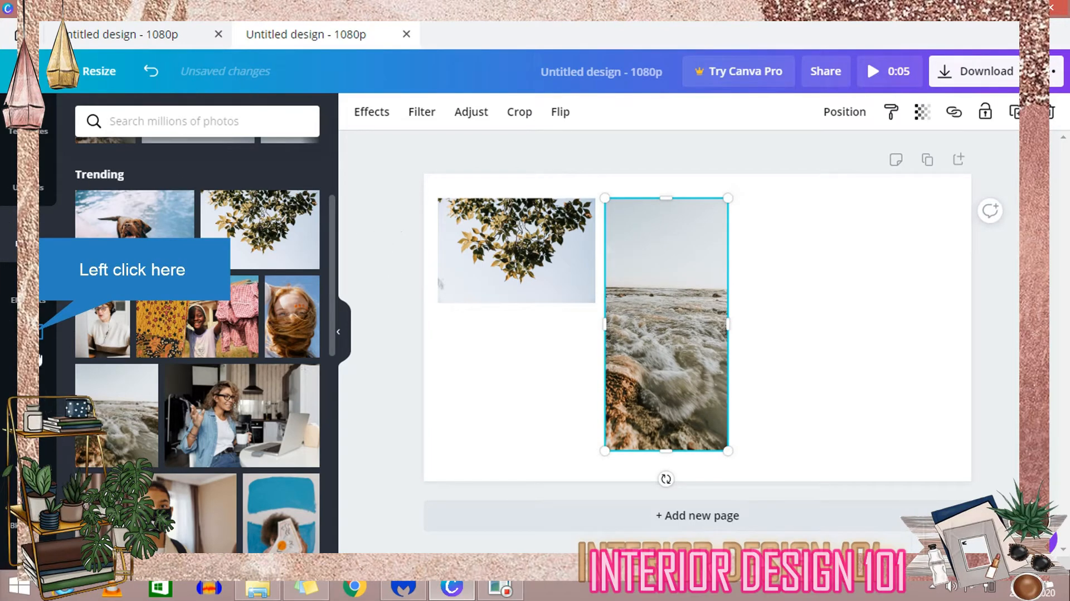
# Step: Add a square shape to the page, place it just right of the rocky sea photo and shrink it to about 184 × 184
pyautogui.click(31, 288)
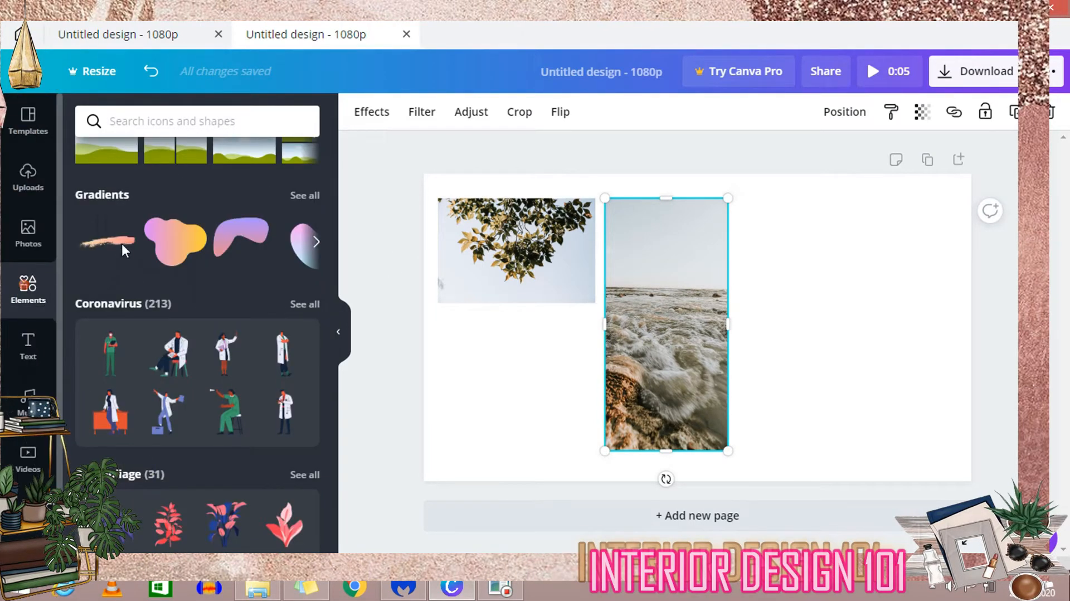
pyautogui.scroll(5, 117, 245)
pyautogui.scroll(10, 126, 308)
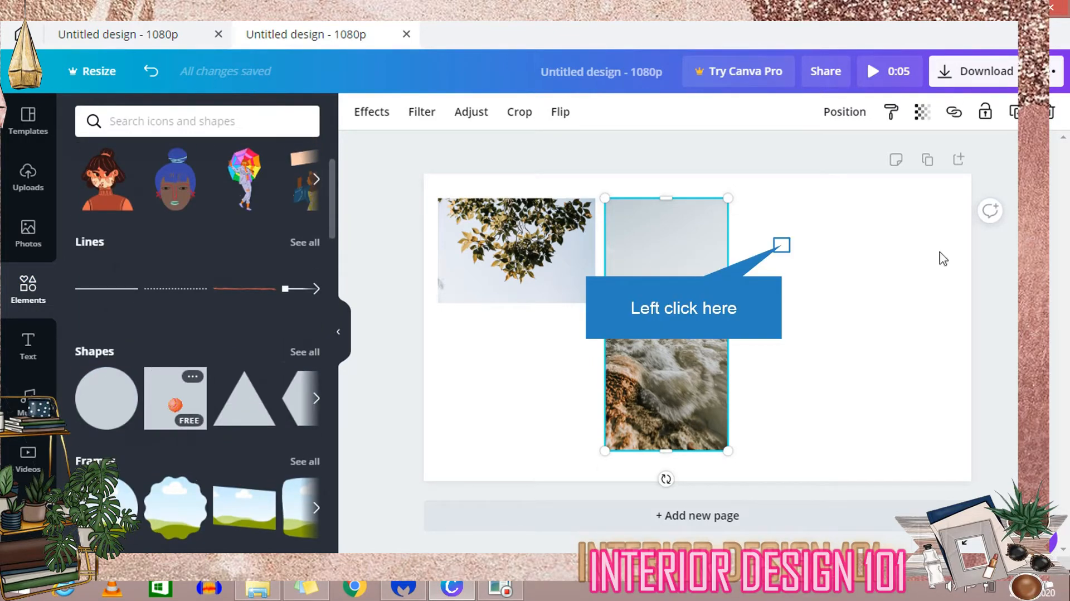
pyautogui.click(175, 404)
pyautogui.moveTo(781, 245); pyautogui.dragTo(717, 327)
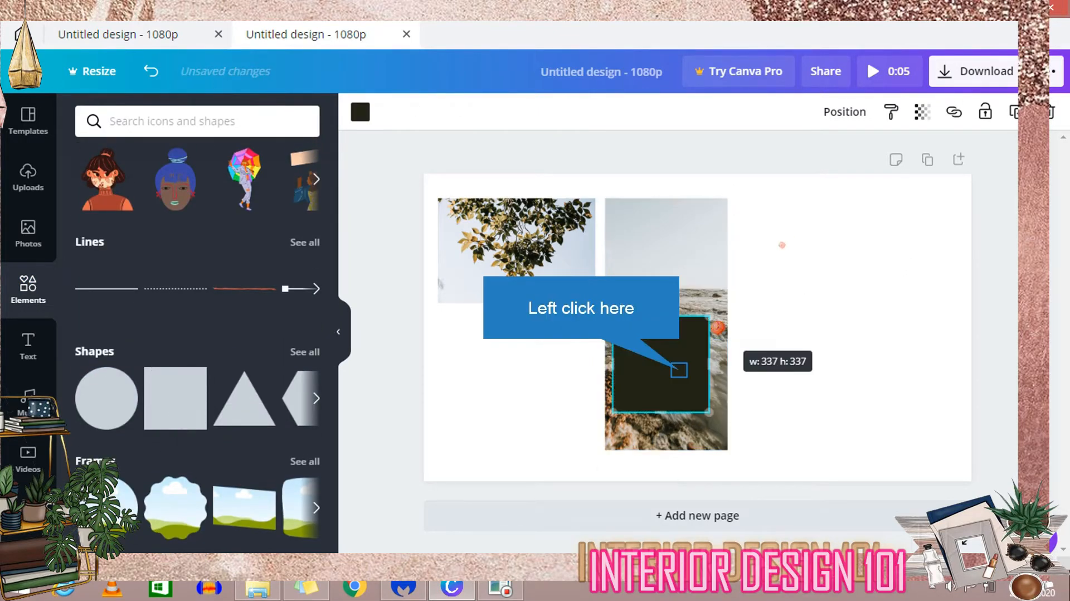
pyautogui.moveTo(679, 370); pyautogui.dragTo(802, 250)
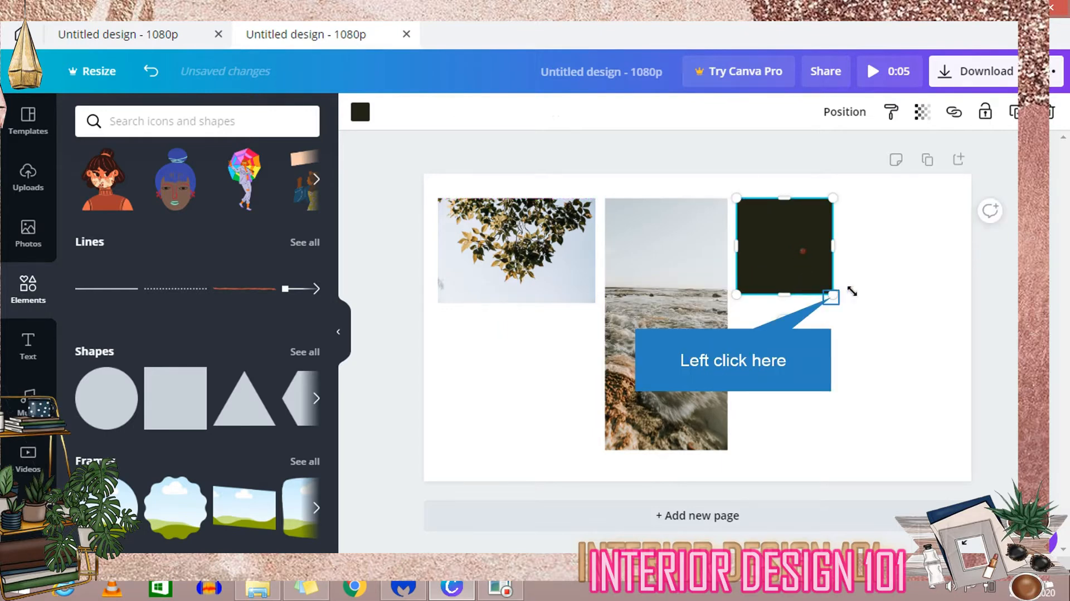
pyautogui.moveTo(830, 297); pyautogui.dragTo(795, 251)
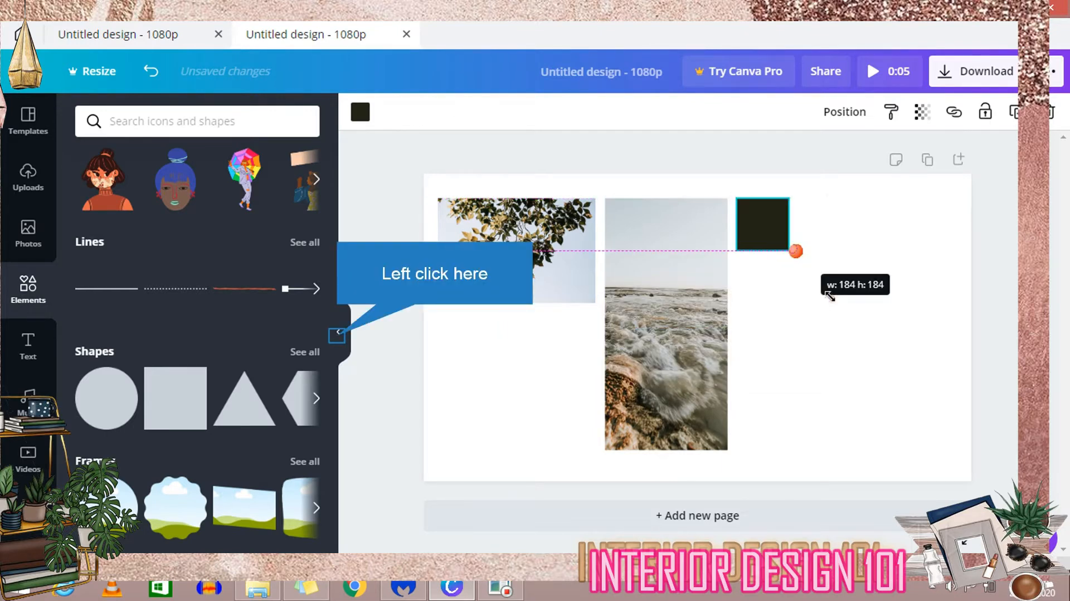
# Step: Recolor the square with the olive brown taken from the leafy branch photo's colors
pyautogui.click(338, 335)
pyautogui.click(79, 111)
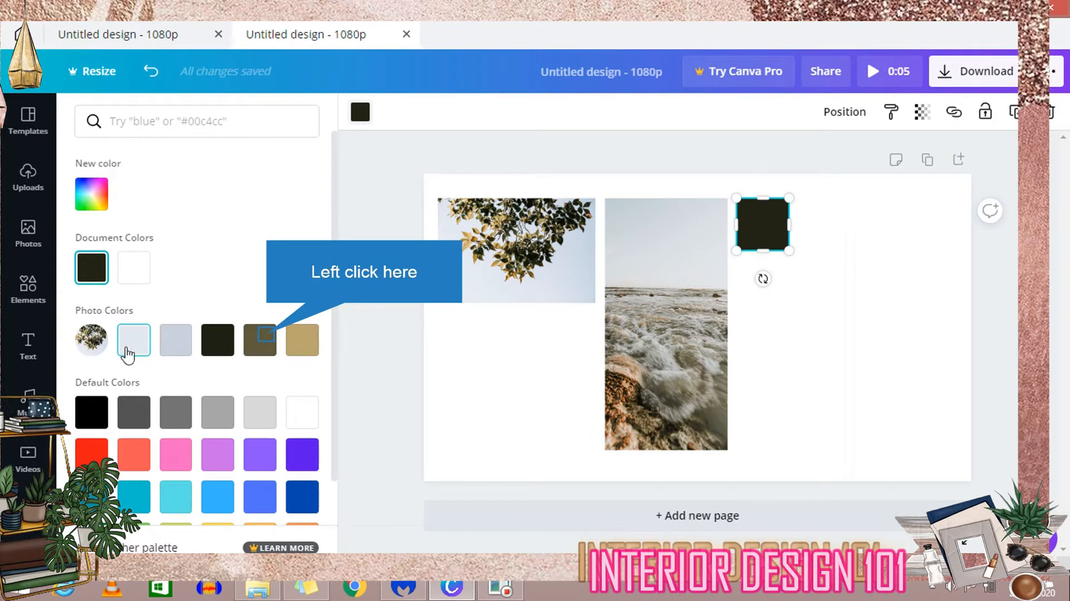
pyautogui.click(262, 340)
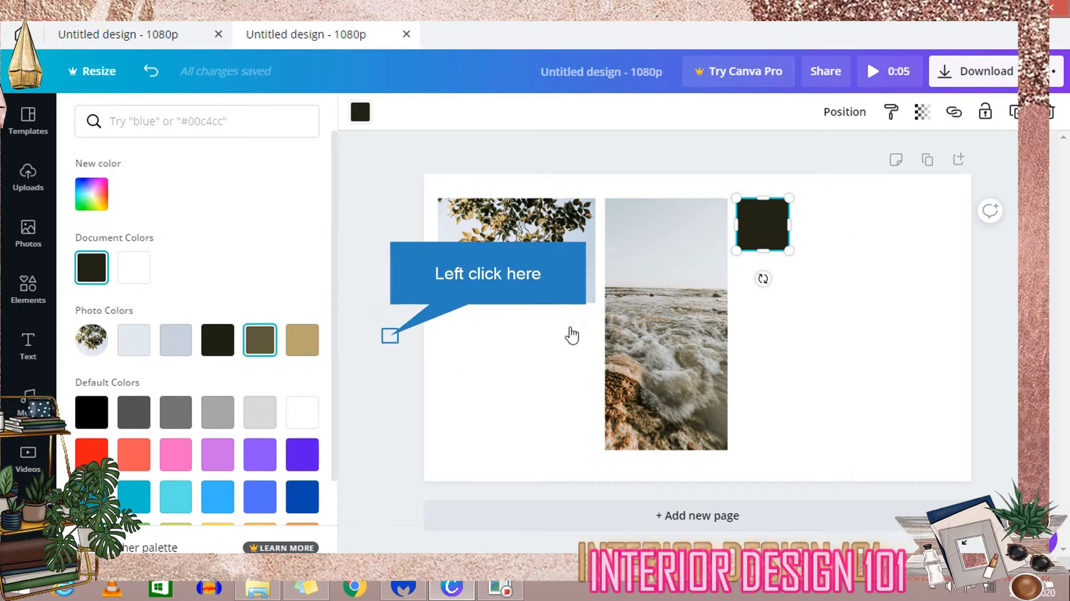
pyautogui.click(373, 337)
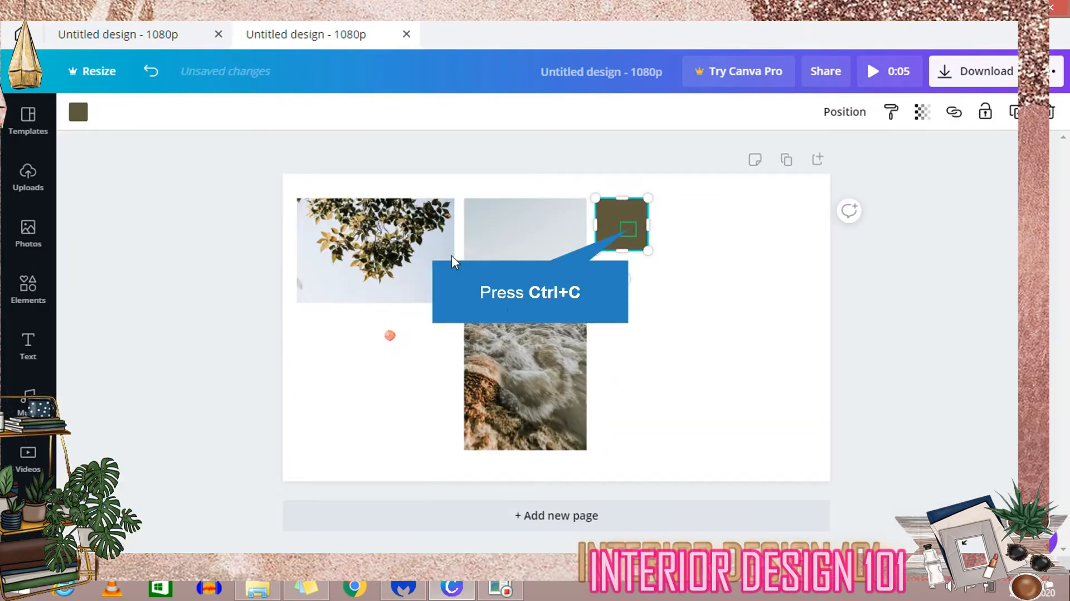
# Step: Duplicate the olive square directly below the original and recolor the copy with the tan photo color
pyautogui.hotkey('ctrl', 'c')
pyautogui.hotkey('ctrl', 'v')
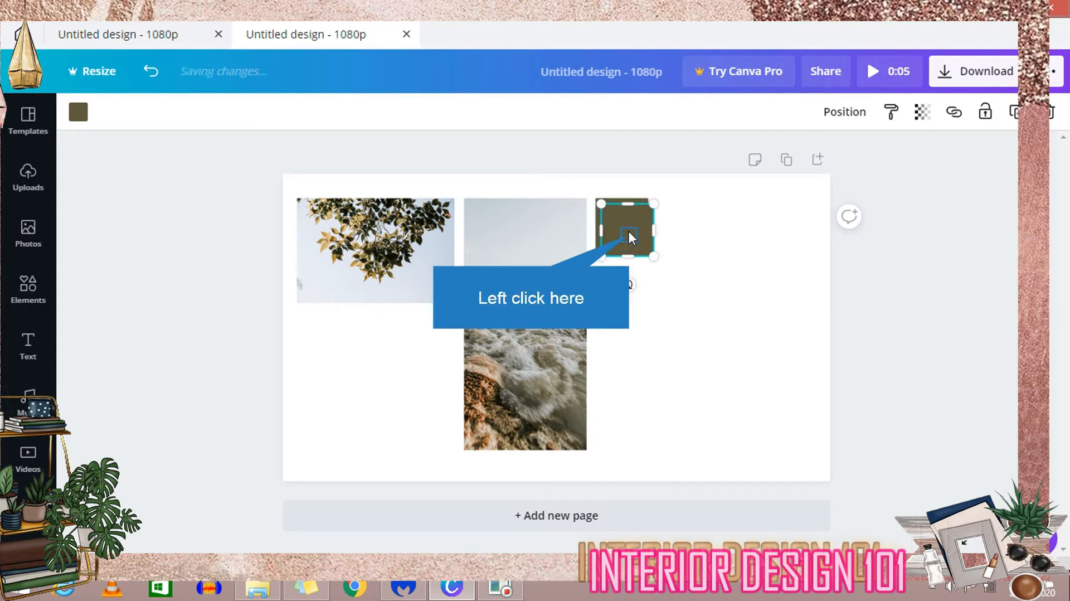
pyautogui.moveTo(631, 241); pyautogui.dragTo(619, 289)
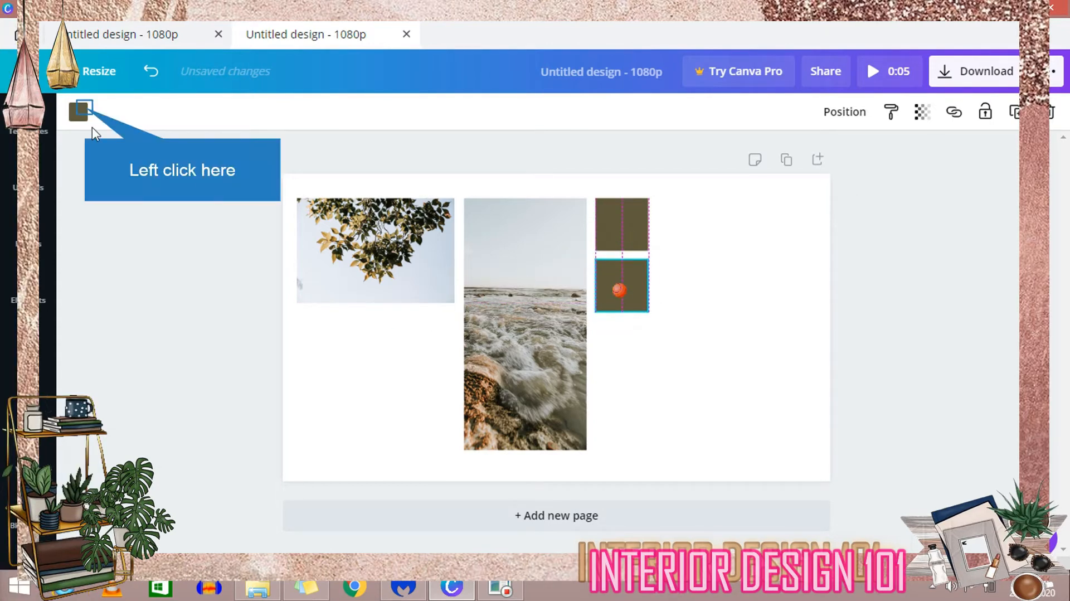
pyautogui.click(84, 110)
pyautogui.click(302, 345)
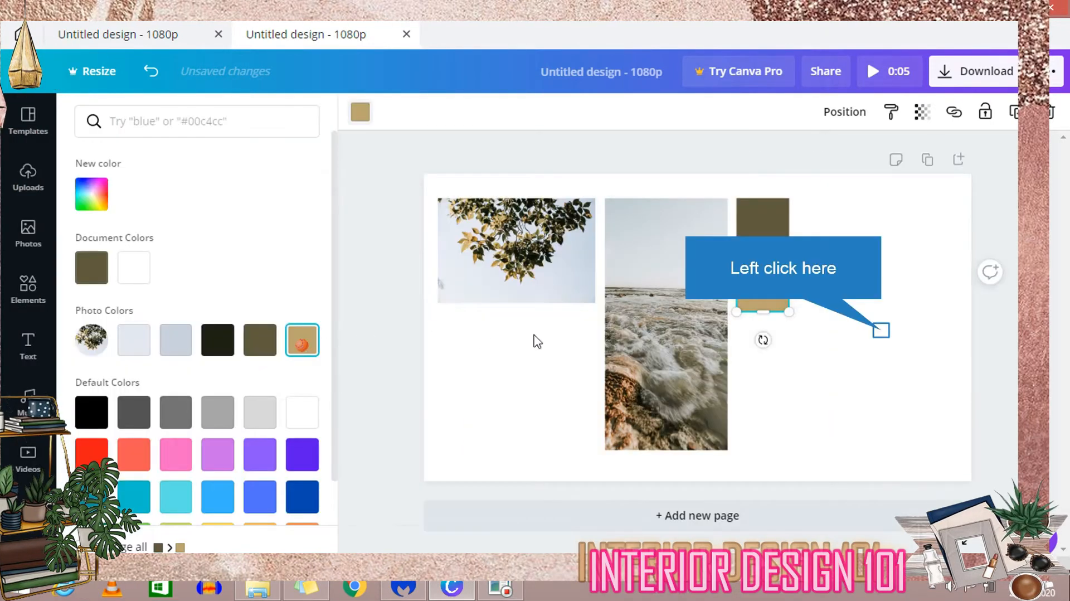
pyautogui.click(878, 334)
# Step: Paste a third olive square, align it below the tan one and open its color options
pyautogui.hotkey('ctrl', 'v')
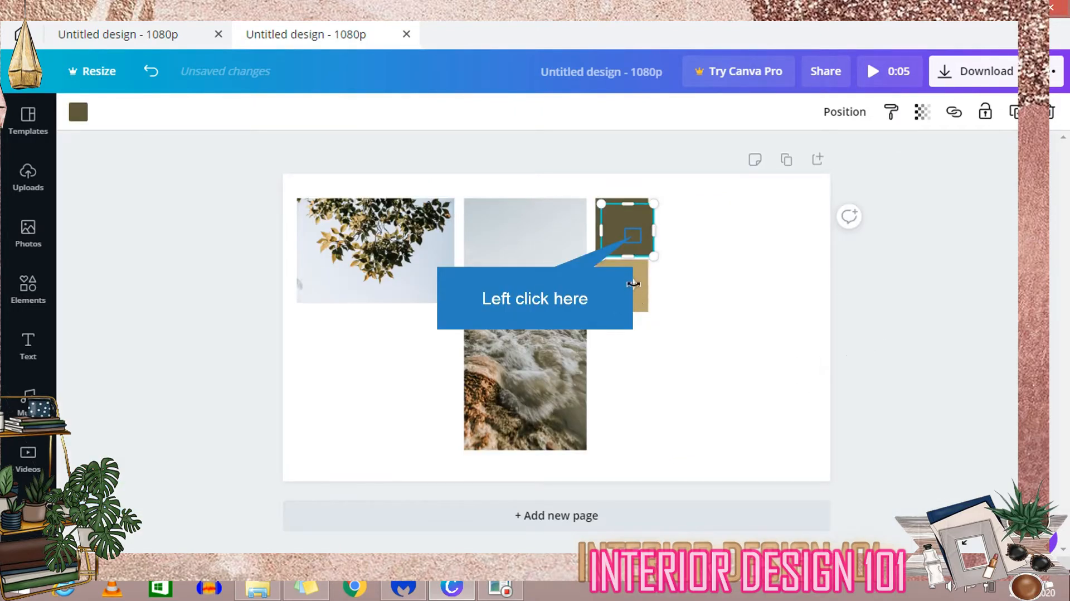
pyautogui.moveTo(632, 235); pyautogui.dragTo(634, 345)
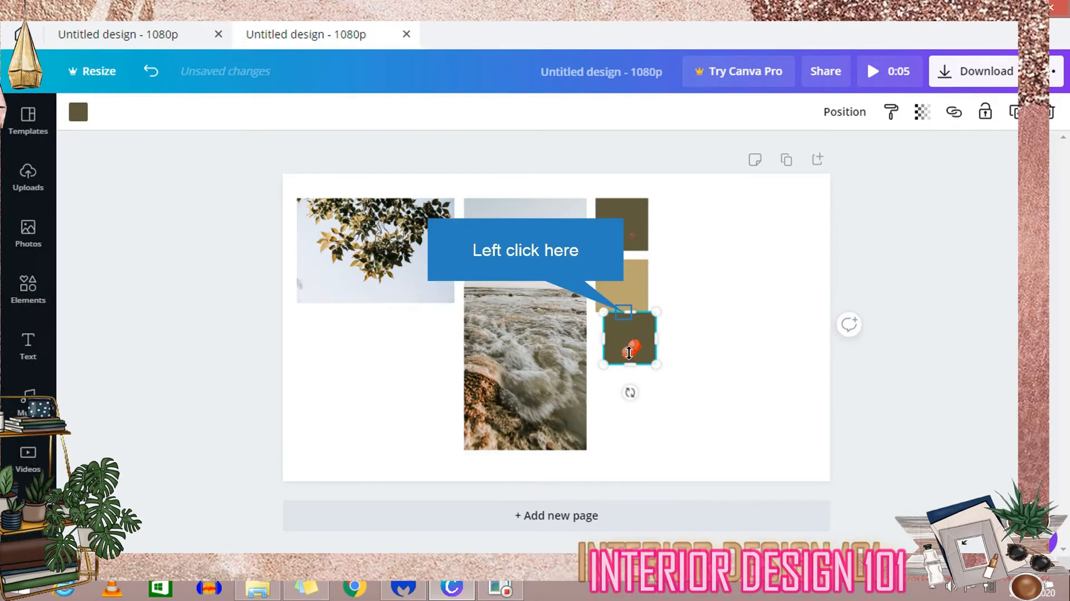
pyautogui.moveTo(625, 329); pyautogui.dragTo(626, 375)
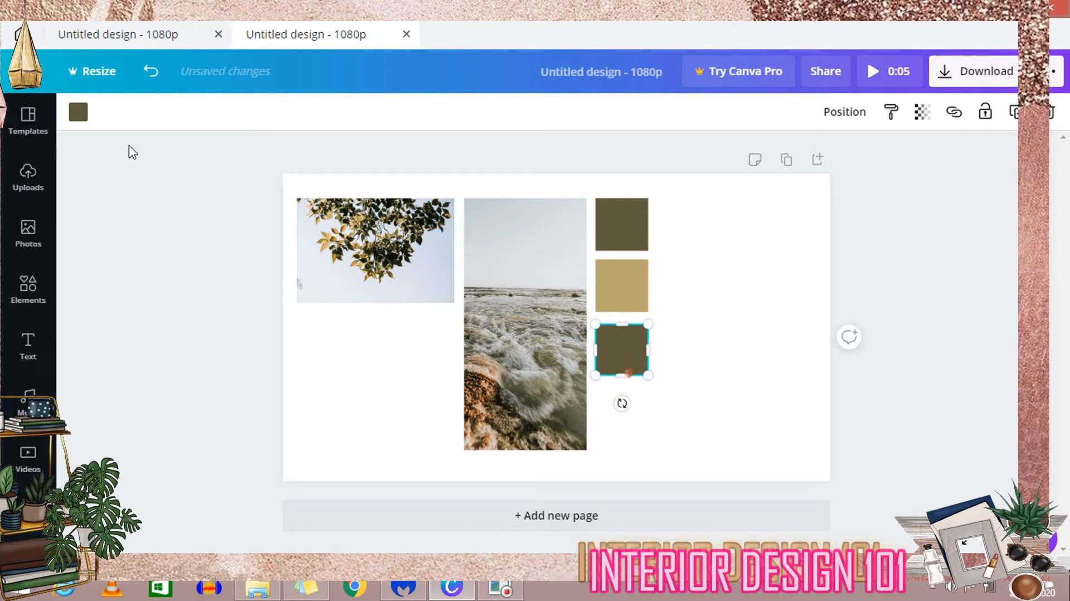
pyautogui.click(74, 117)
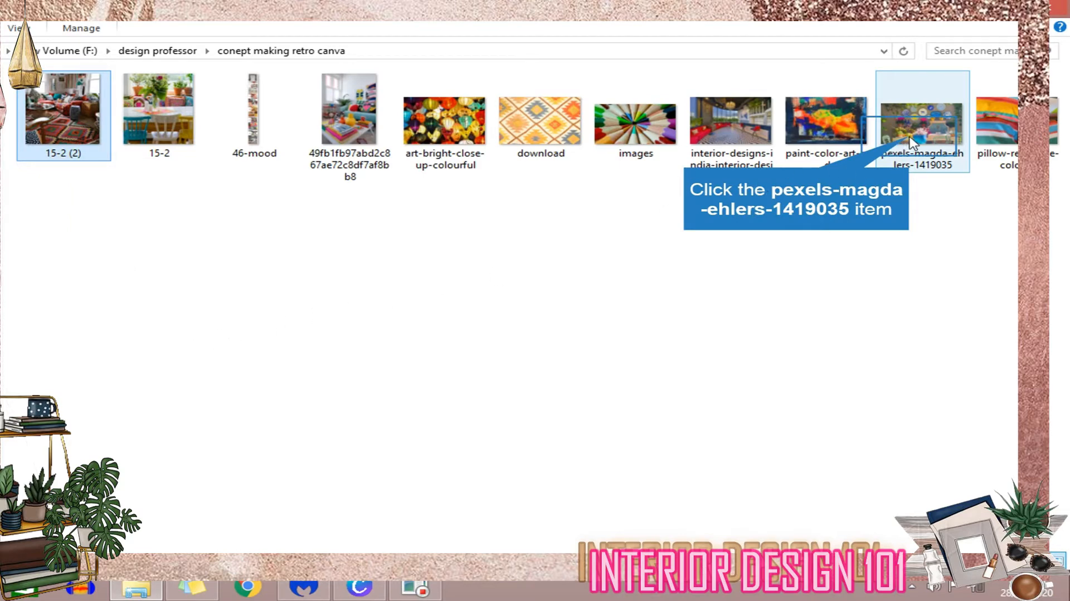
# Step: Upload pexels-magda-ehlers-1419035 from the conept making retro canva folder and place it in the large frame at the page's upper left
pyautogui.moveTo(911, 139); pyautogui.dragTo(361, 589)
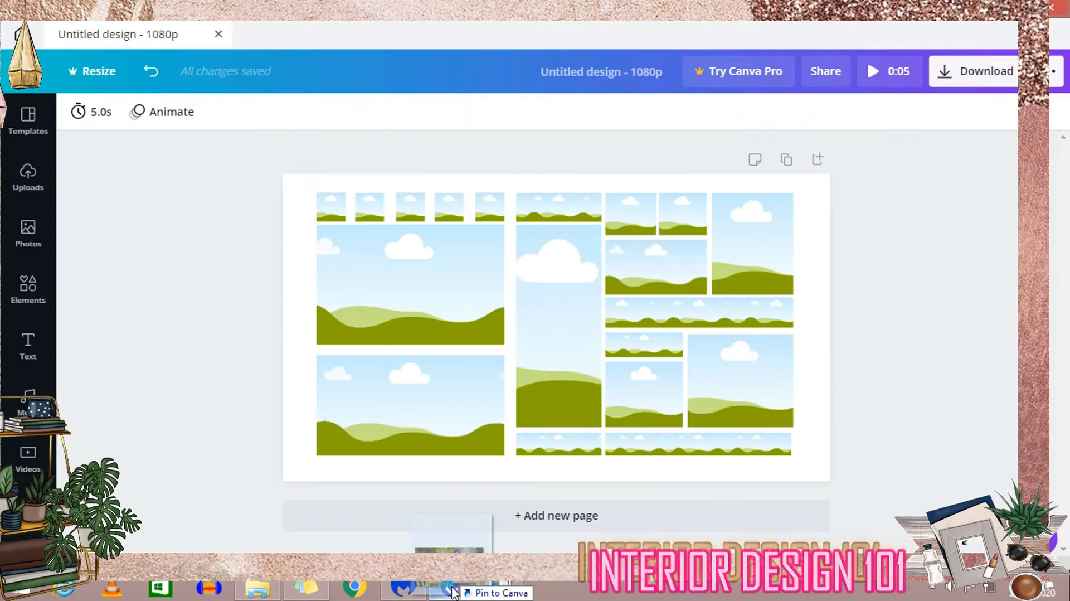
pyautogui.moveTo(452, 591); pyautogui.dragTo(168, 238)
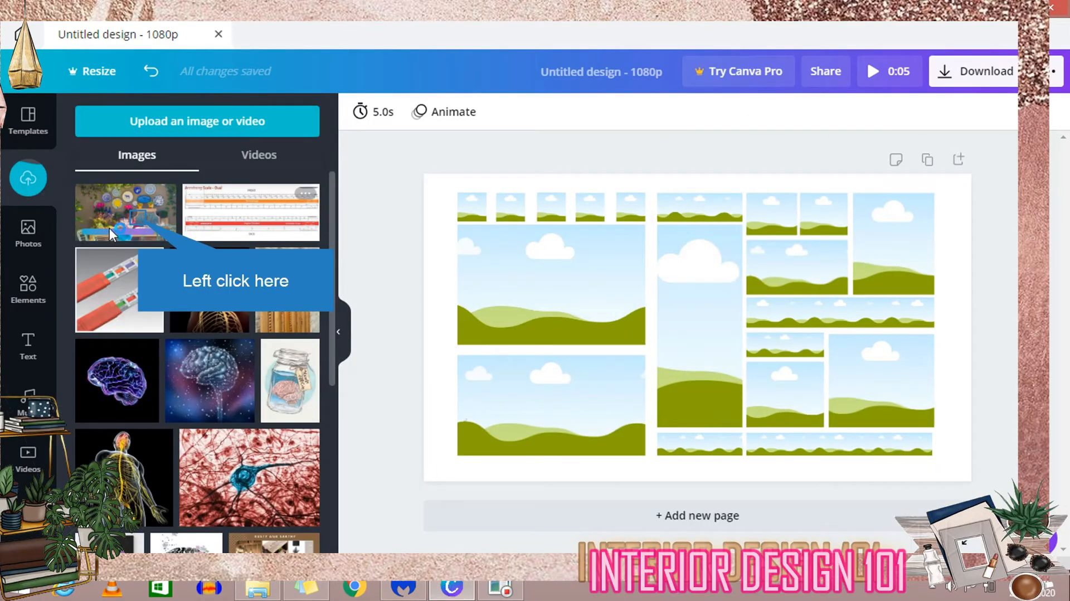
pyautogui.moveTo(139, 218); pyautogui.dragTo(523, 287)
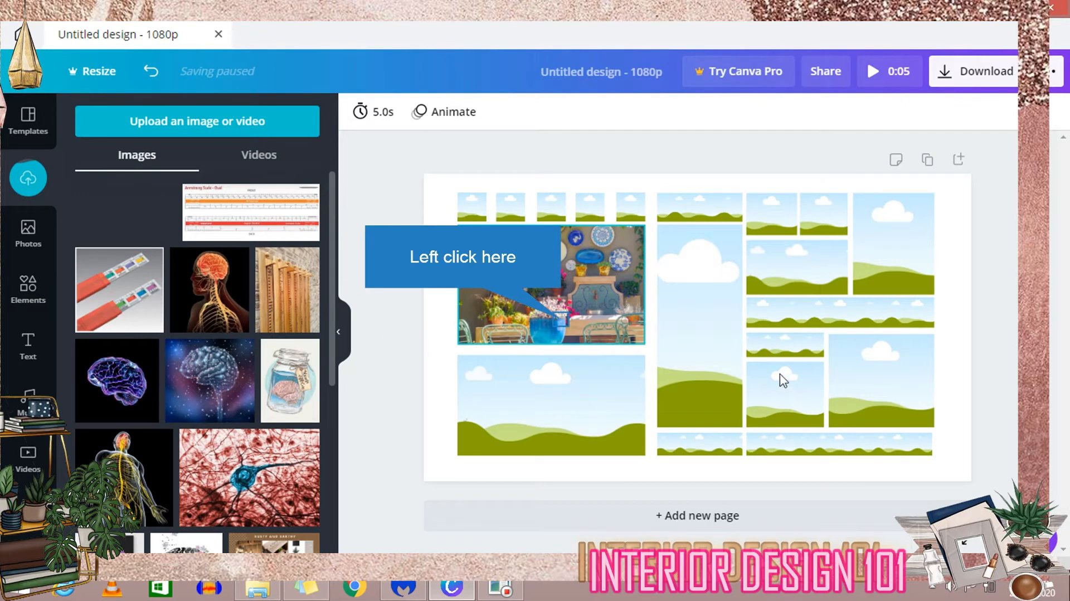
pyautogui.click(560, 326)
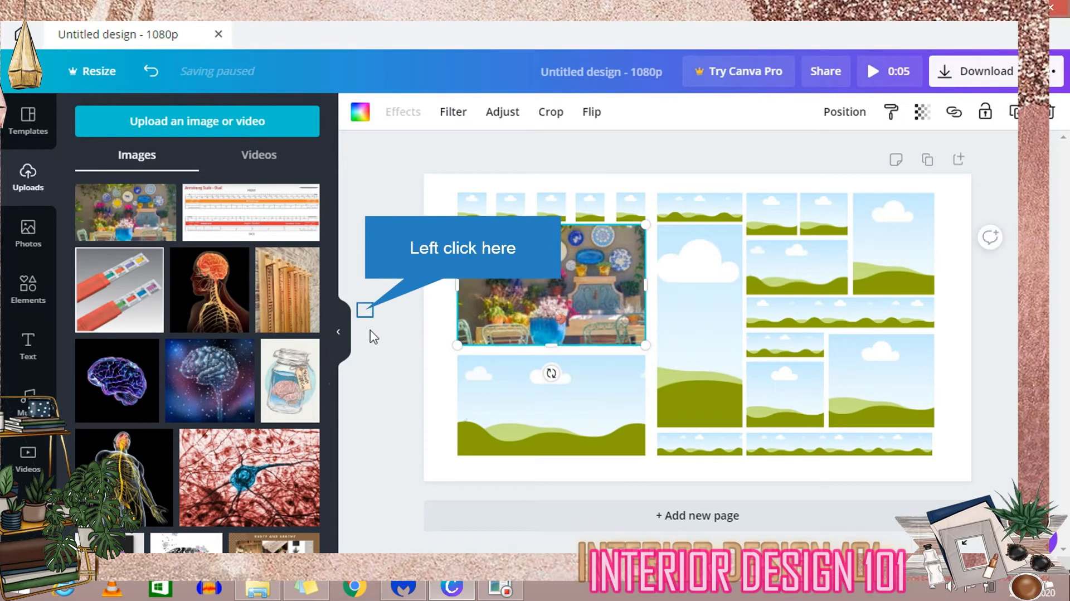
pyautogui.click(366, 312)
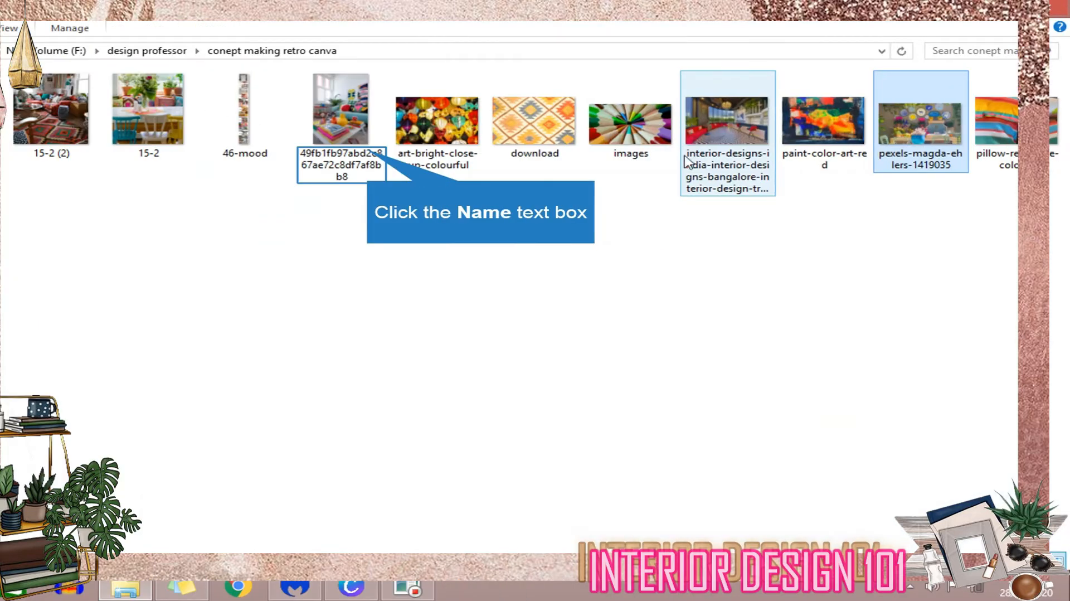
# Step: Upload the colorful living-room photo, place it in the tall center frame and shift its crop to show the photo's right-hand part
pyautogui.moveTo(366, 150); pyautogui.dragTo(90, 391)
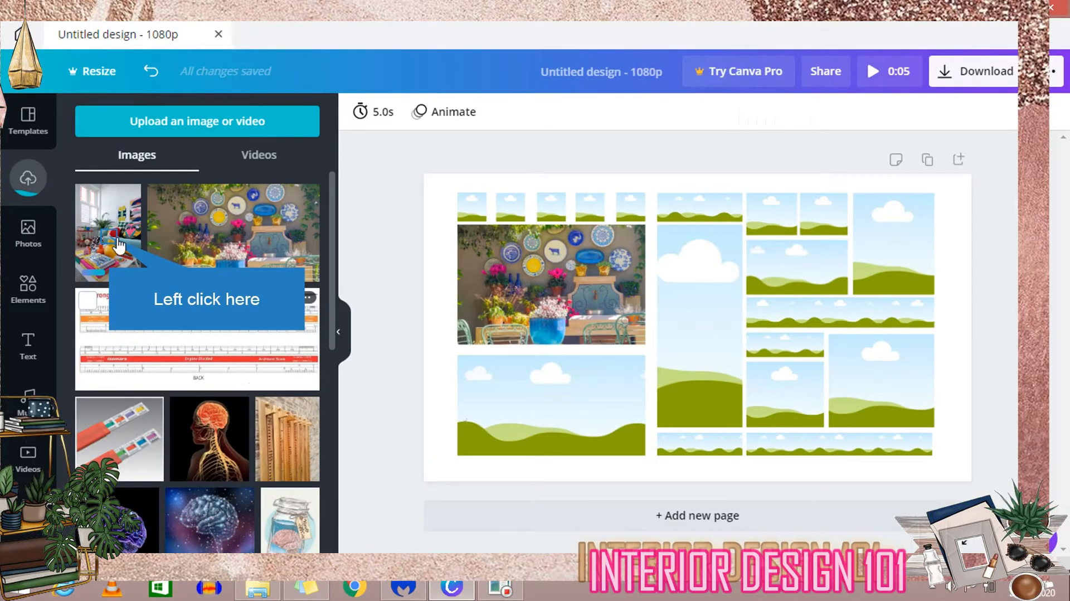
pyautogui.moveTo(118, 245); pyautogui.dragTo(695, 305)
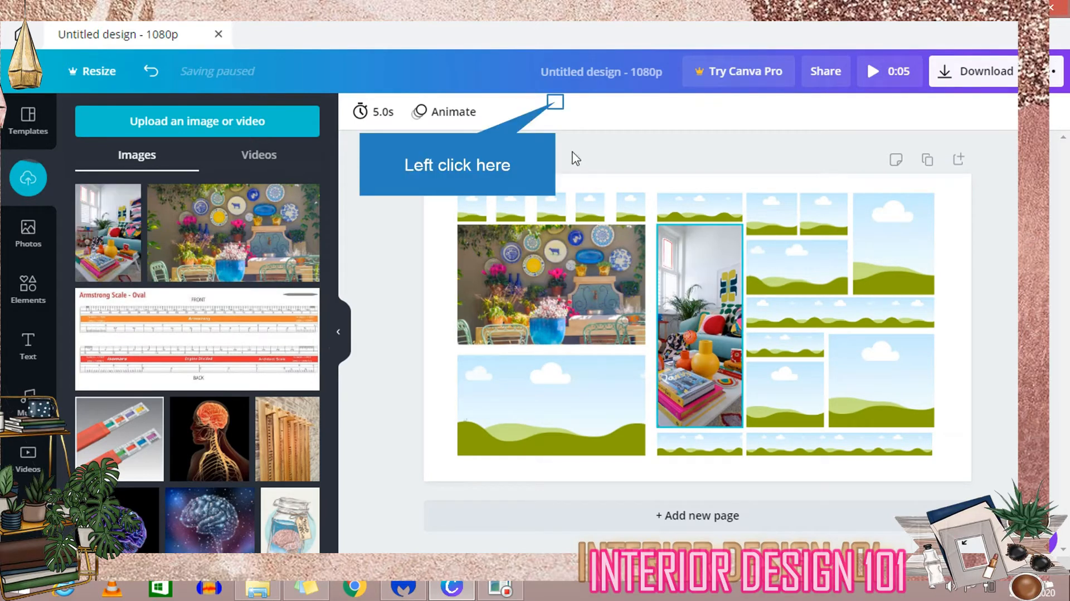
pyautogui.click(557, 109)
pyautogui.click(340, 351)
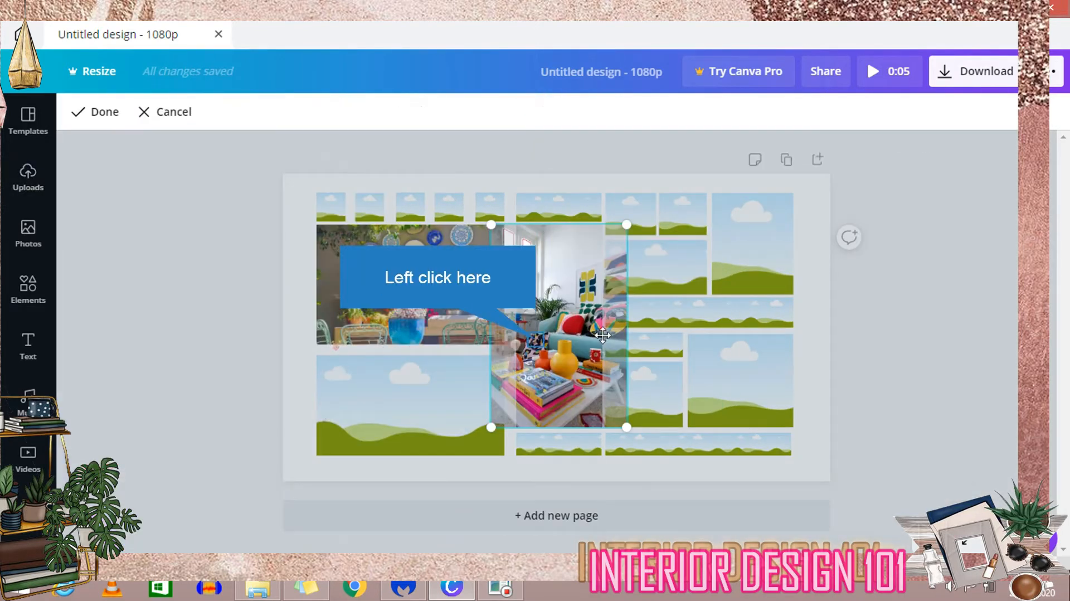
pyautogui.moveTo(528, 334); pyautogui.dragTo(494, 348)
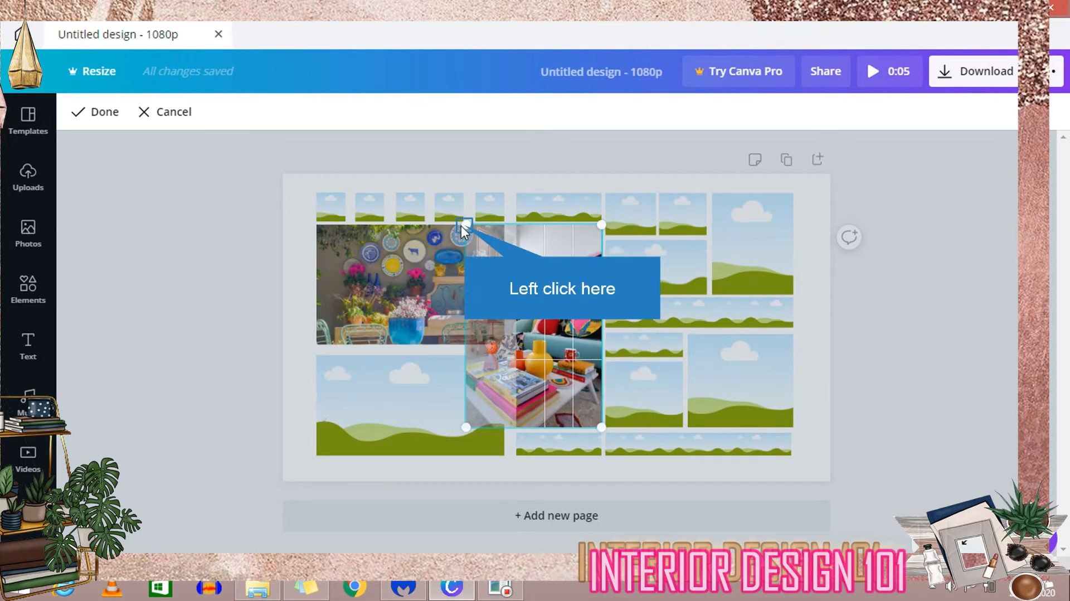
pyautogui.click(94, 111)
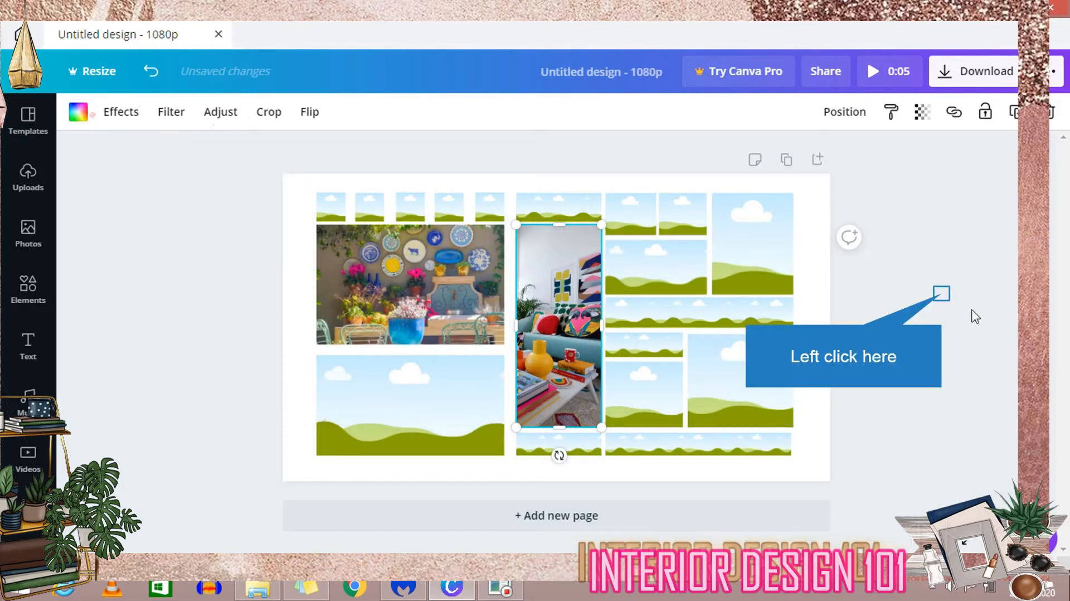
pyautogui.click(941, 293)
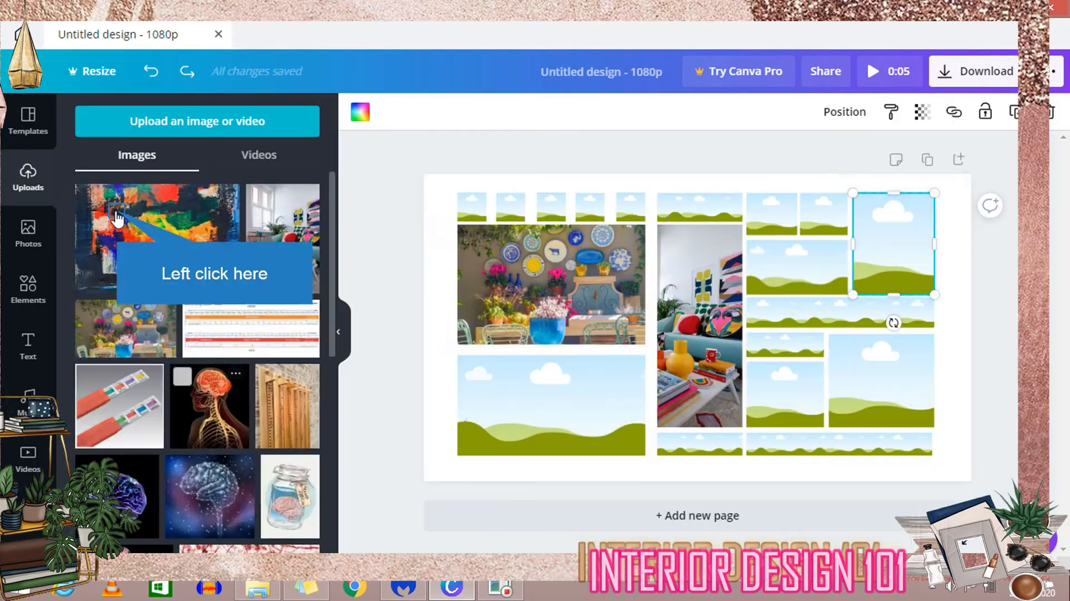
# Step: Fill the page's upper-right frame with the colorful lantern photo and the wide frame beside it with the uploaded diamond-pattern image
pyautogui.moveTo(137, 223); pyautogui.dragTo(870, 245)
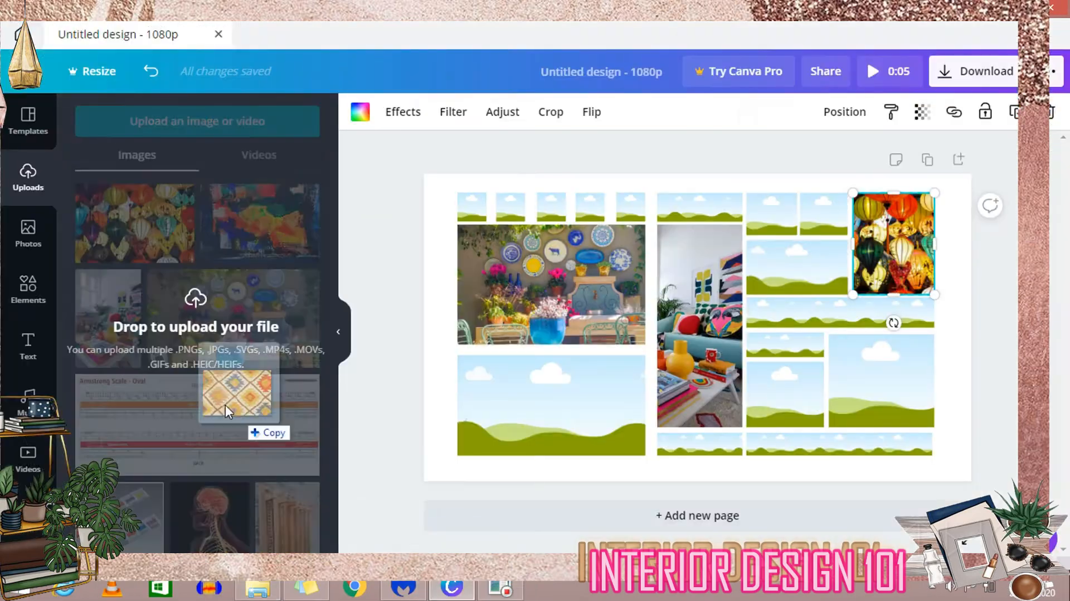
pyautogui.moveTo(225, 402); pyautogui.dragTo(225, 402)
pyautogui.moveTo(135, 223); pyautogui.dragTo(807, 270)
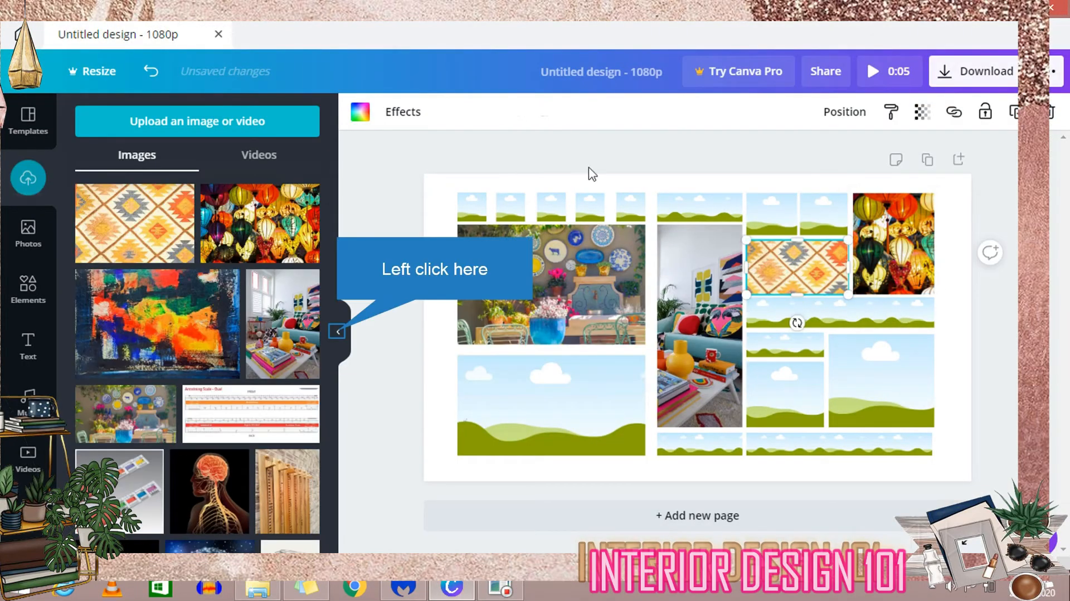
pyautogui.click(338, 331)
pyautogui.click(1007, 294)
# Step: Upload the colored-pencil picture named images from the folder and place it in the large lower-right frame
pyautogui.click(307, 586)
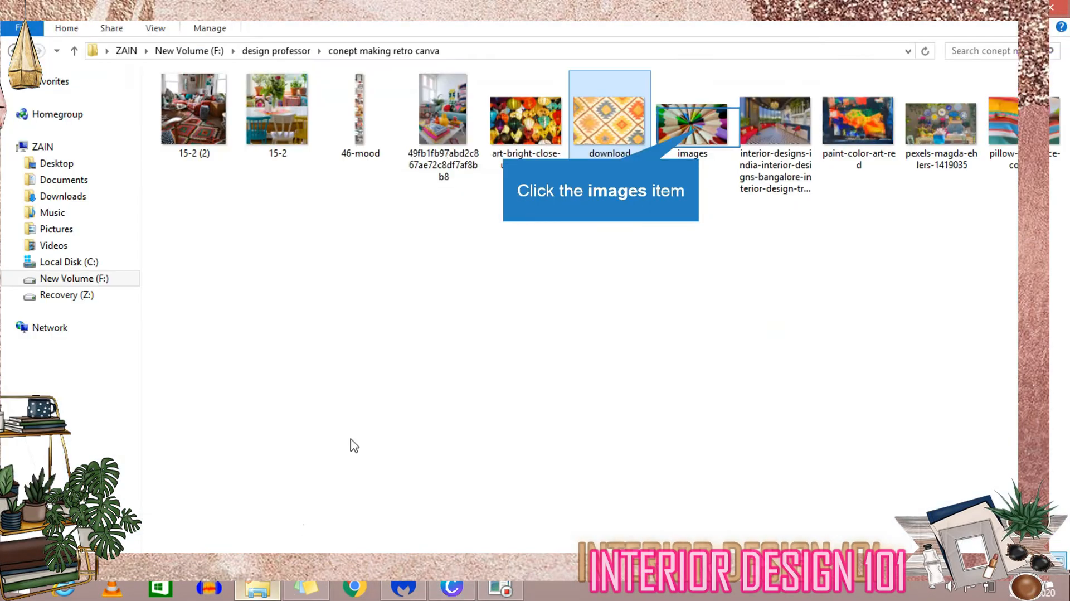
pyautogui.moveTo(613, 158); pyautogui.dragTo(471, 318)
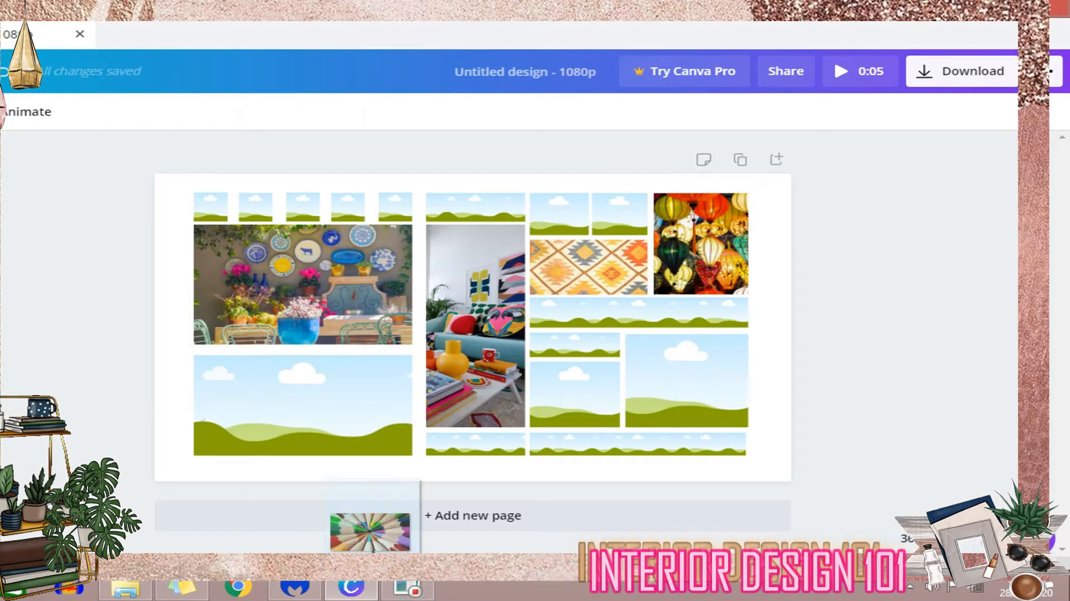
pyautogui.moveTo(382, 513); pyautogui.dragTo(878, 418)
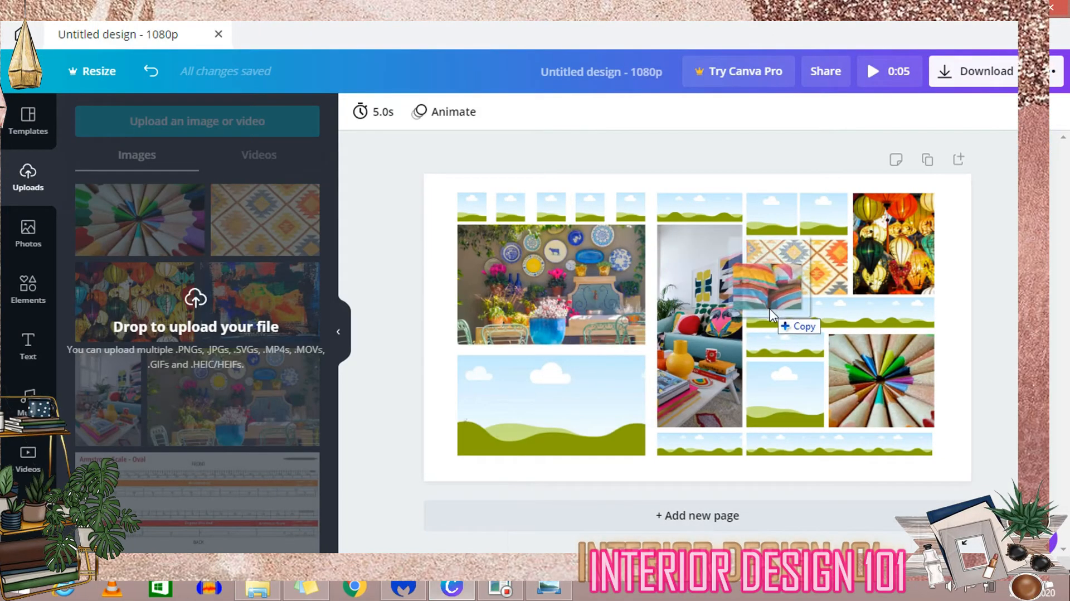
# Step: Upload the striped pillow photo and place it in the small square frame beside the colored pencils
pyautogui.moveTo(770, 308); pyautogui.dragTo(780, 409)
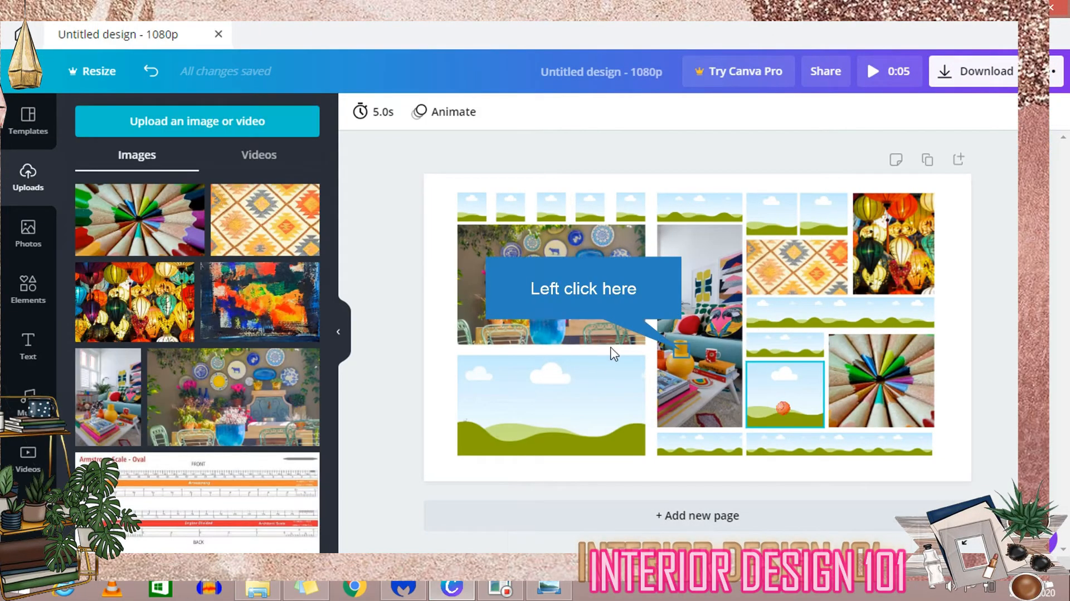
pyautogui.click(681, 350)
pyautogui.click(777, 403)
pyautogui.click(552, 112)
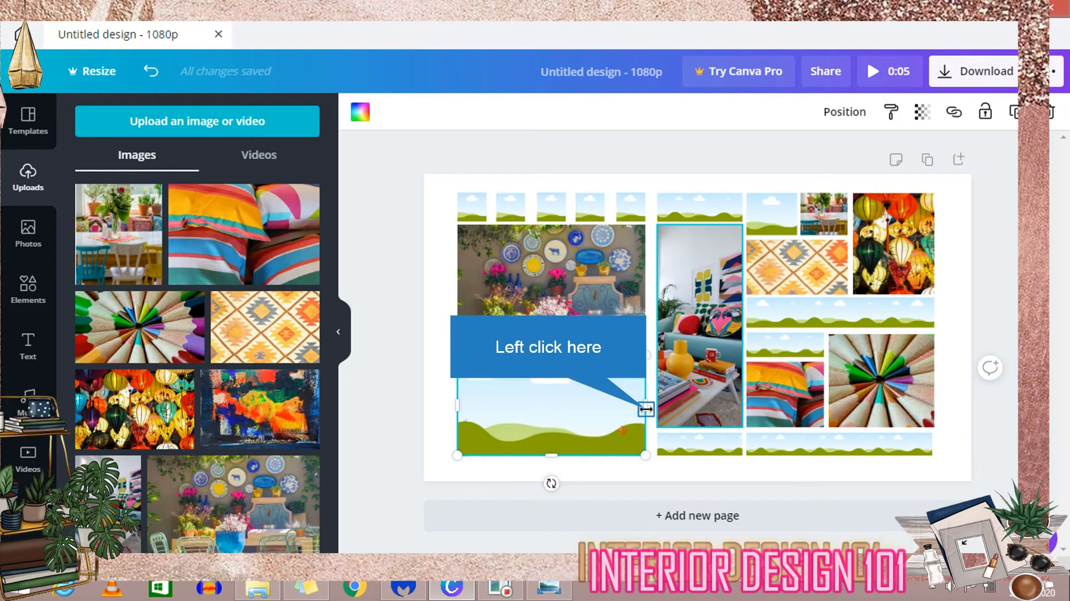
# Step: Narrow the empty lower-left frame to a nearly square shape and add a single-cell grid from the full grid collection
pyautogui.moveTo(645, 405); pyautogui.dragTo(568, 406)
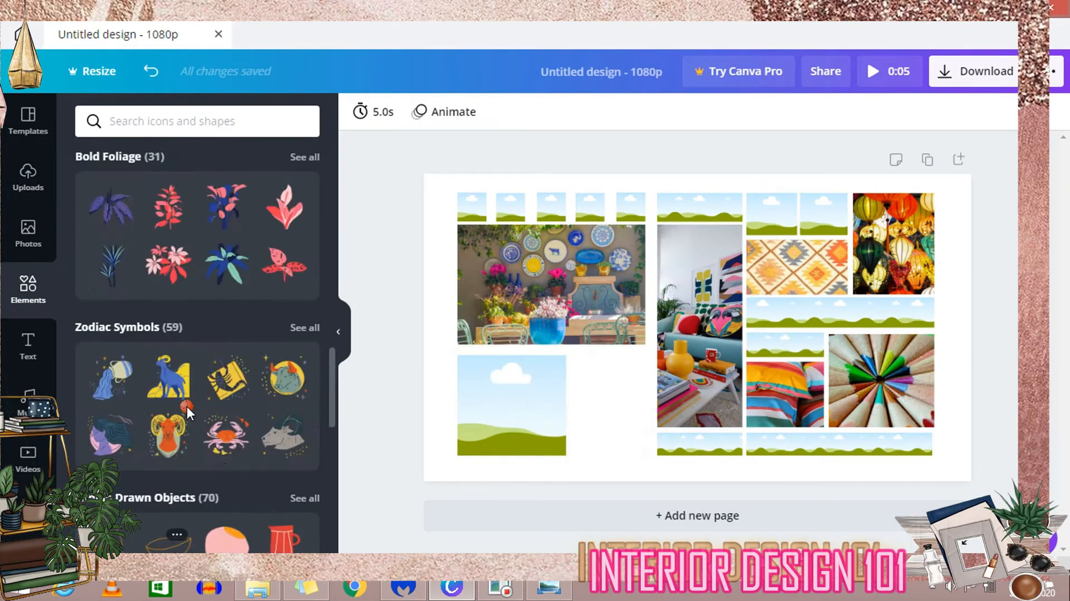
pyautogui.scroll(10, 186, 406)
pyautogui.click(304, 327)
pyautogui.click(110, 270)
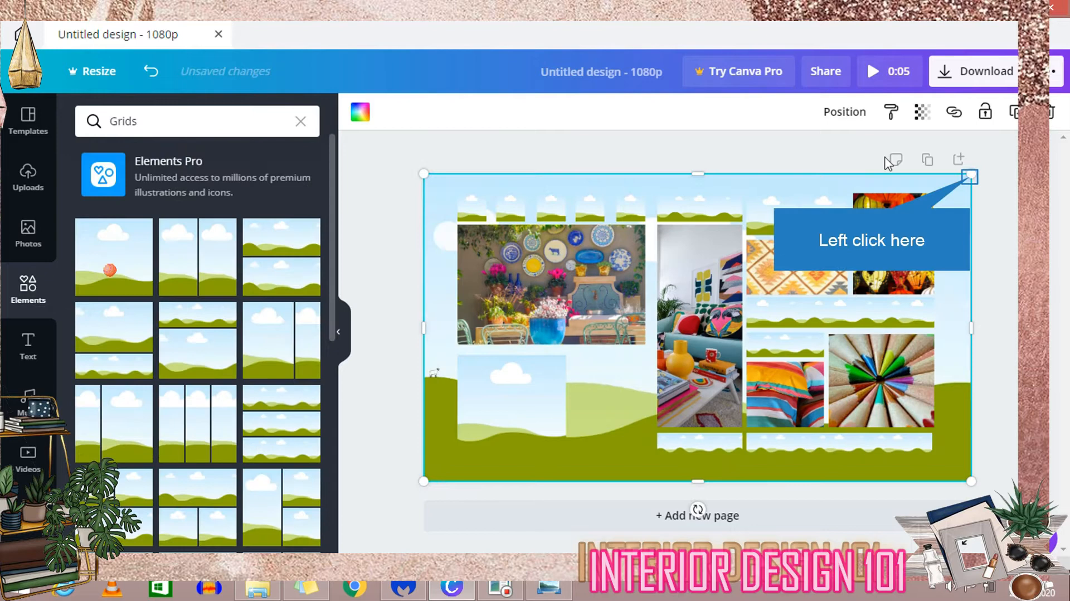
# Step: Fit the new single-cell grid into the gap beside the lower-left frame and fill it with dining-area photo 15-2
pyautogui.moveTo(970, 175); pyautogui.dragTo(640, 354)
pyautogui.moveTo(425, 476); pyautogui.dragTo(576, 466)
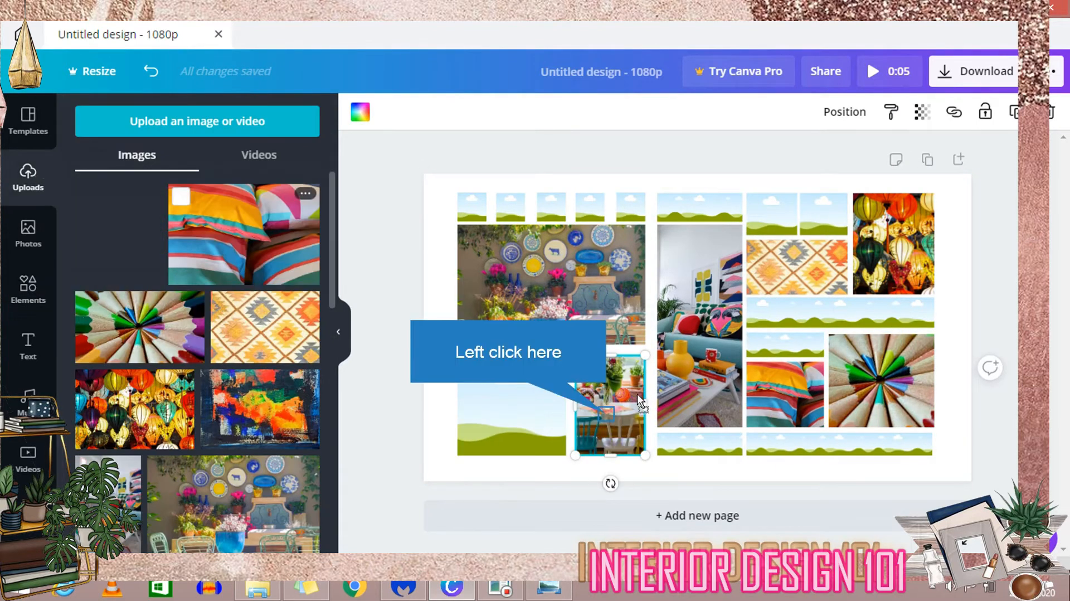
pyautogui.click(637, 393)
pyautogui.click(549, 111)
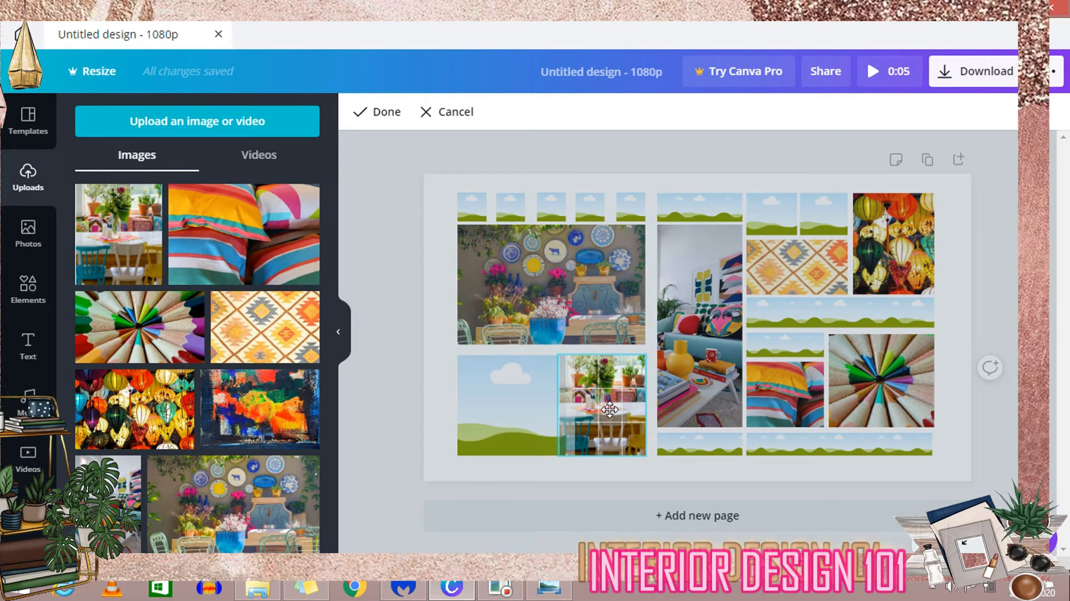
pyautogui.click(377, 111)
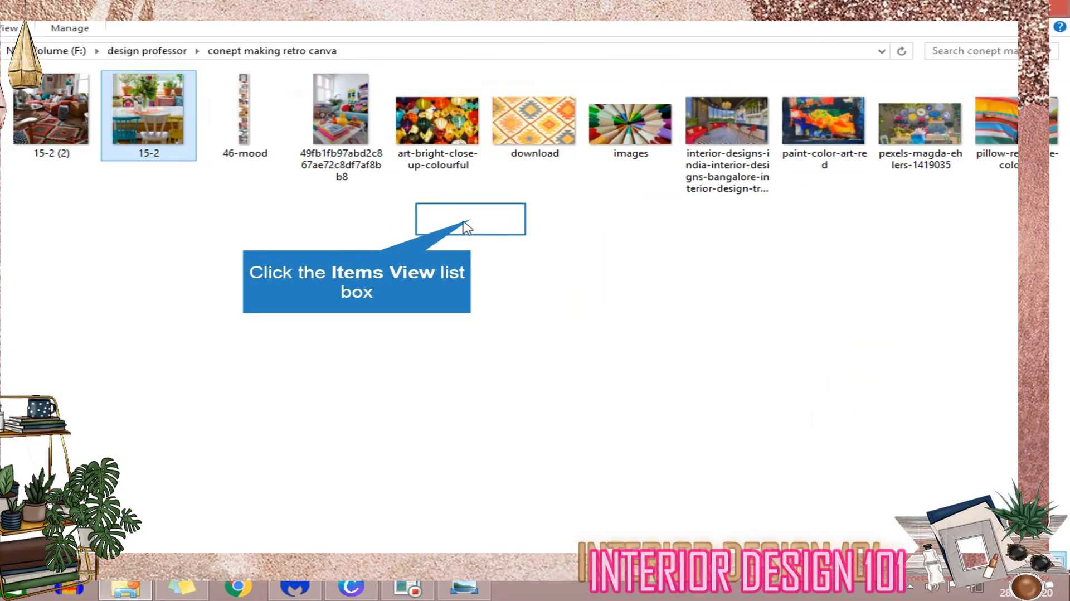
# Step: Upload the interior-designs-india photo from the folder and place it in the small frame beside the colorful lanterns
pyautogui.click(724, 139)
pyautogui.moveTo(724, 139); pyautogui.dragTo(411, 535)
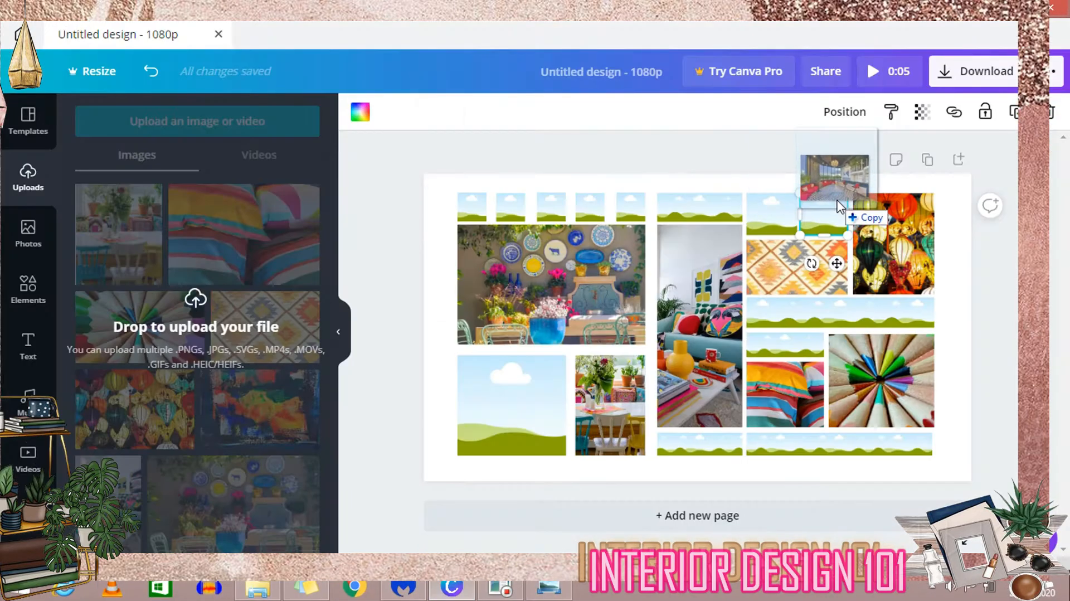
pyautogui.moveTo(825, 201); pyautogui.dragTo(143, 278)
pyautogui.click(211, 211)
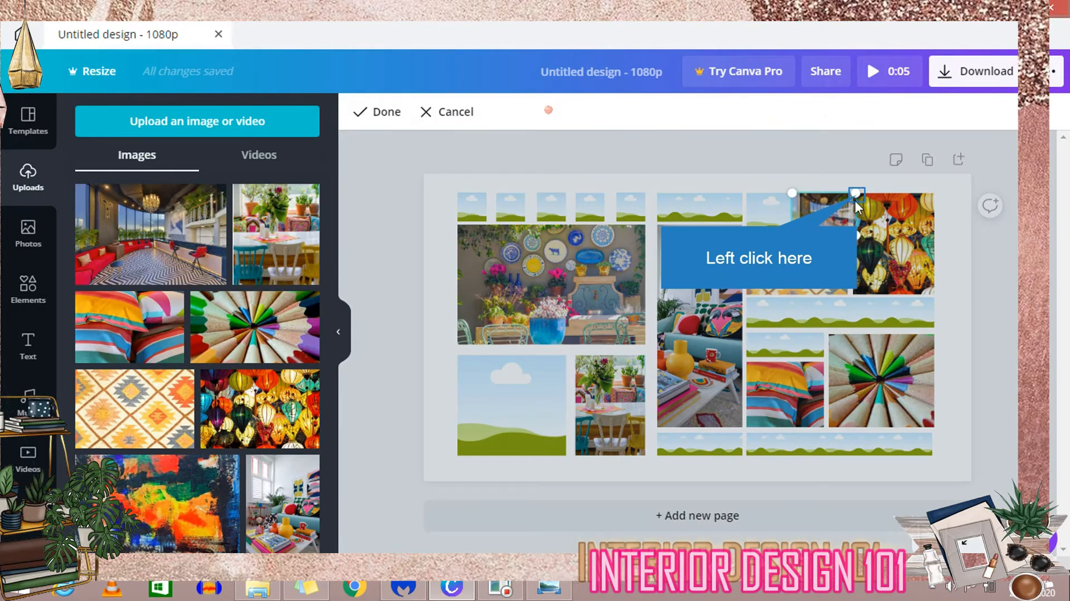
# Step: Enlarge and reposition the interior photo inside its small frame so only the zigzag floor pattern fills it
pyautogui.moveTo(855, 195); pyautogui.dragTo(935, 157)
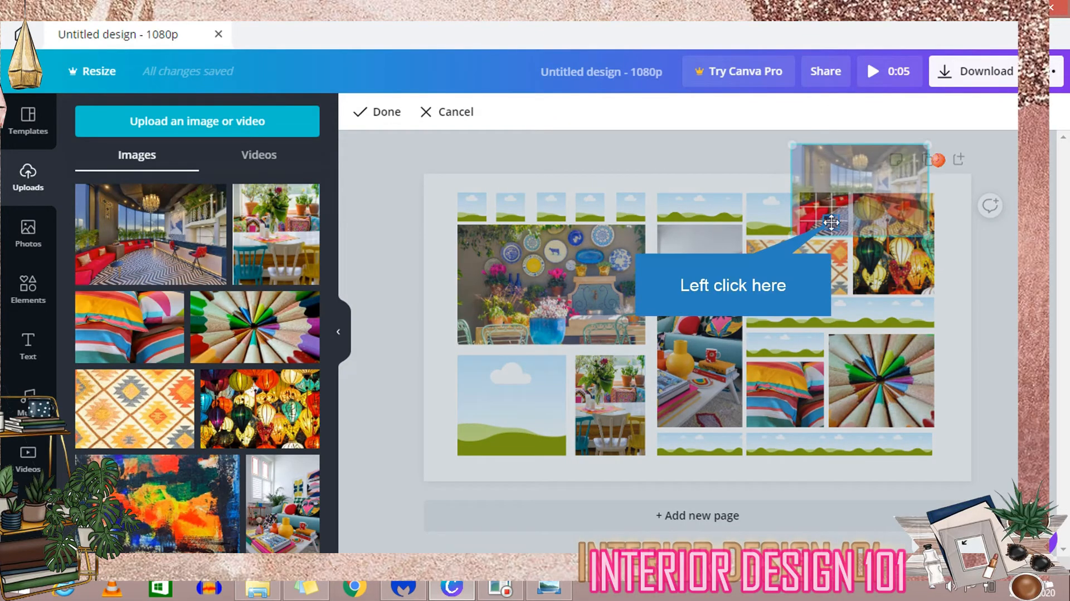
pyautogui.moveTo(831, 221); pyautogui.dragTo(787, 214)
pyautogui.moveTo(828, 179); pyautogui.dragTo(792, 181)
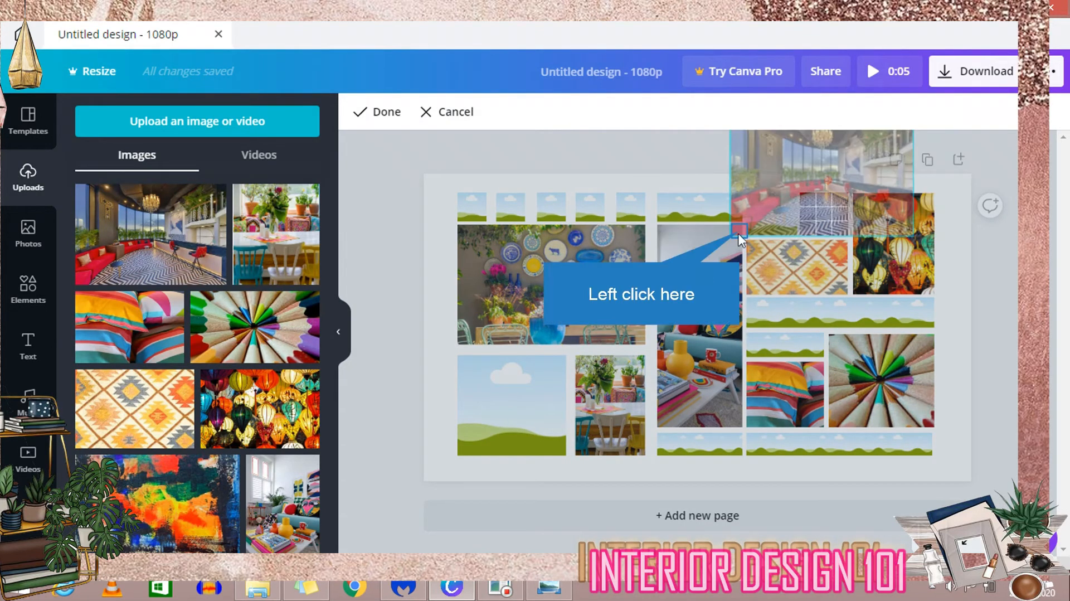
pyautogui.moveTo(737, 231); pyautogui.dragTo(717, 245)
pyautogui.moveTo(835, 166); pyautogui.dragTo(838, 159)
pyautogui.click(385, 112)
pyautogui.click(338, 332)
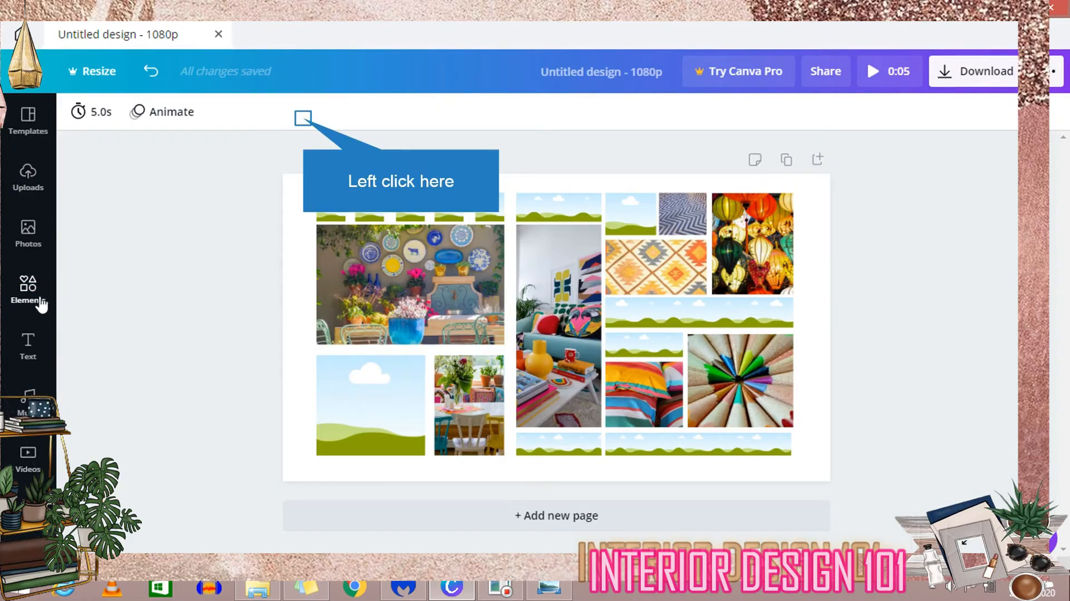
# Step: Clear the Grids search, browse the element categories and add a brown square to the page
pyautogui.click(302, 118)
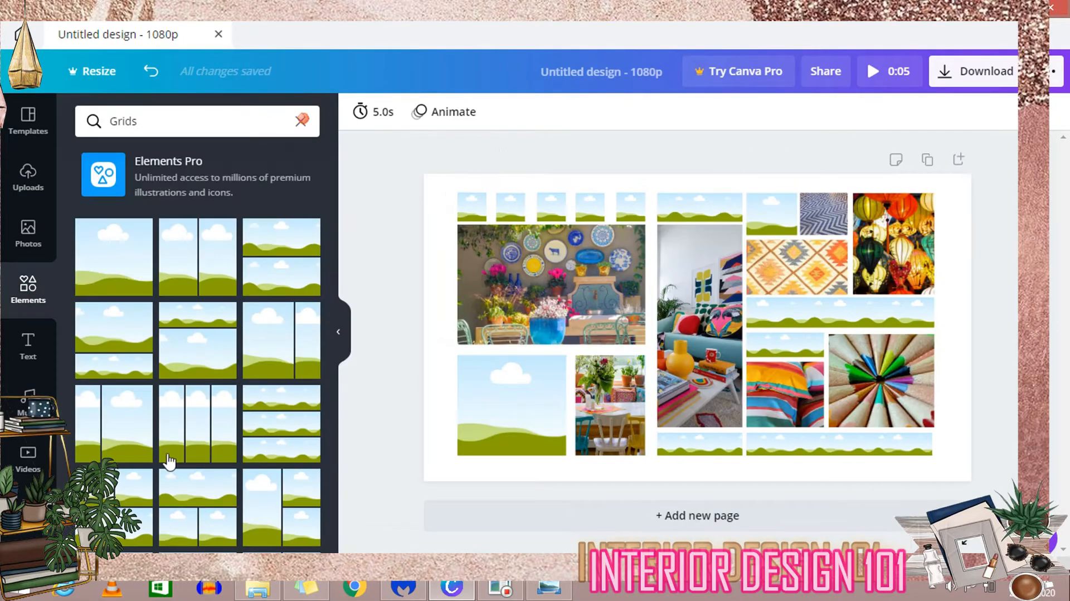
pyautogui.scroll(10, 176, 339)
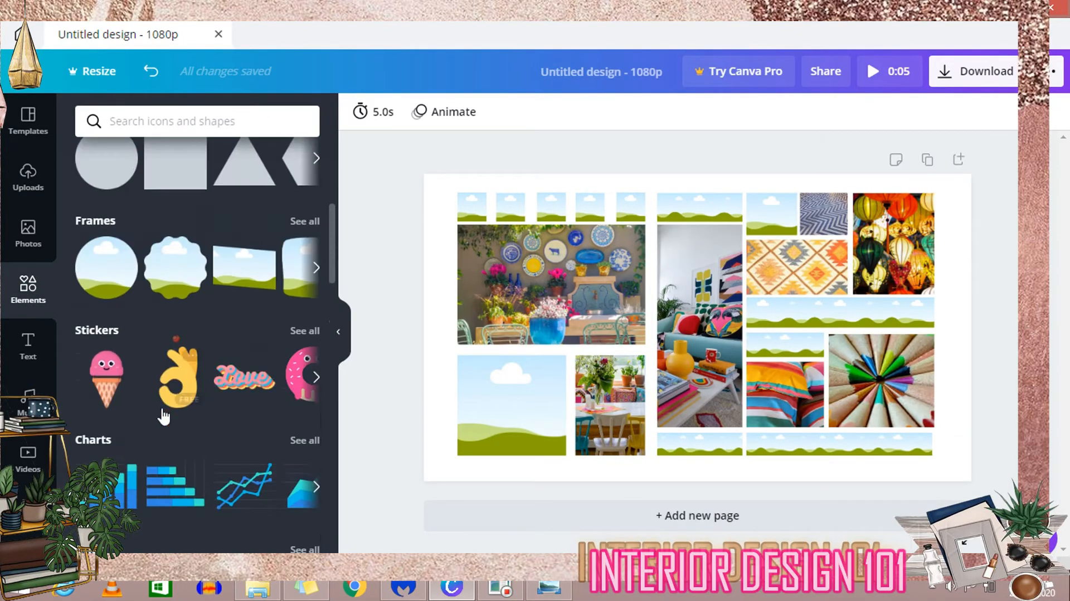
pyautogui.scroll(-4, 159, 418)
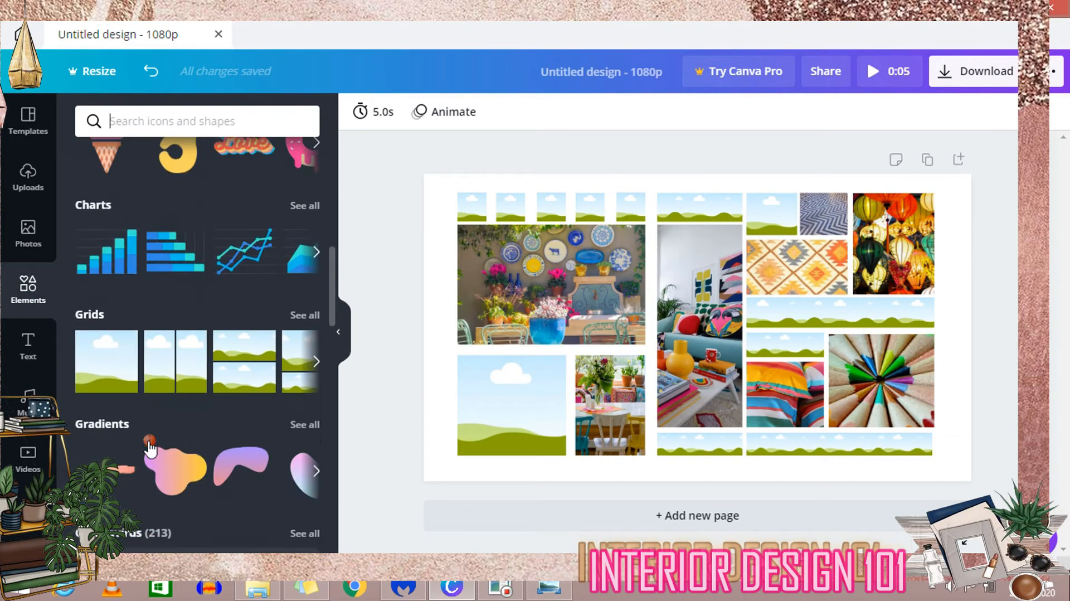
pyautogui.click(306, 423)
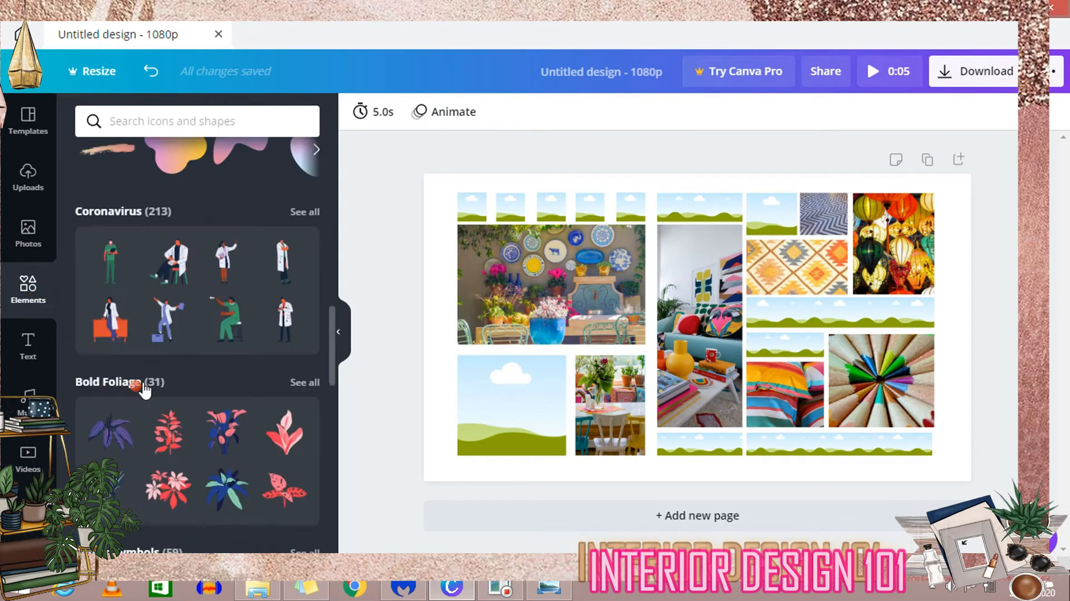
pyautogui.scroll(9, 145, 389)
pyautogui.scroll(-10, 123, 323)
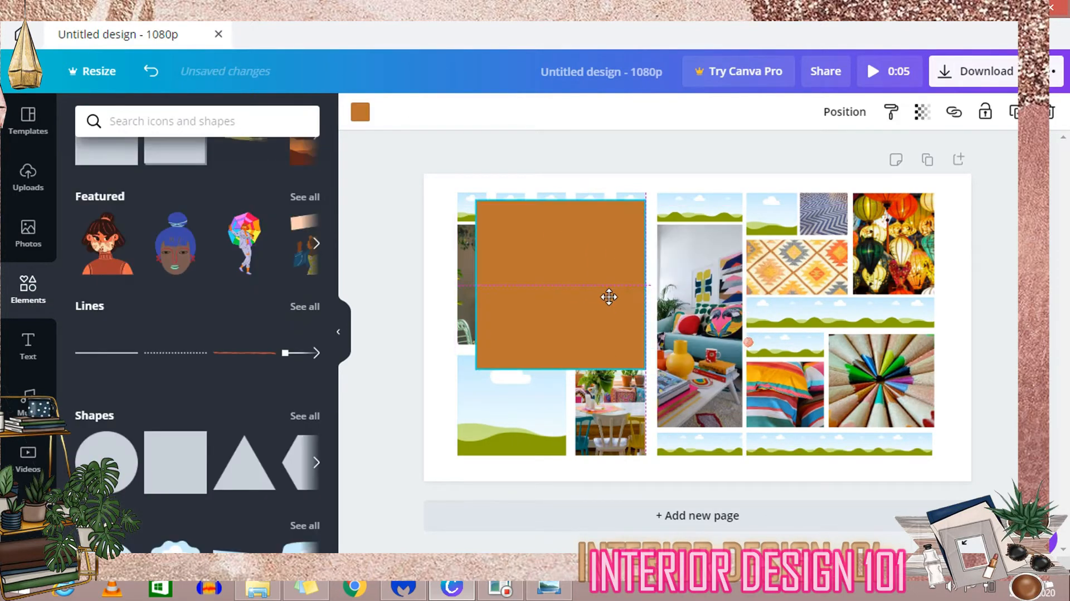
# Step: Shrink the brown square to swatch size and replace the five small empty frames above the patio photo with brown squares
pyautogui.moveTo(609, 296); pyautogui.dragTo(598, 294)
pyautogui.moveTo(627, 364); pyautogui.dragTo(479, 227)
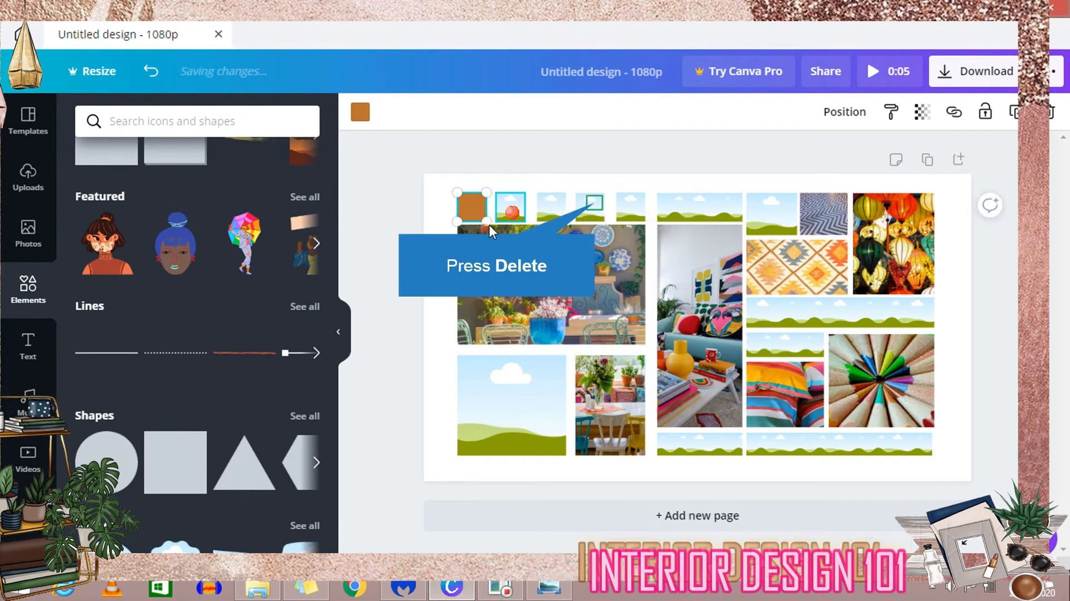
pyautogui.press('Delete')
pyautogui.click(597, 211)
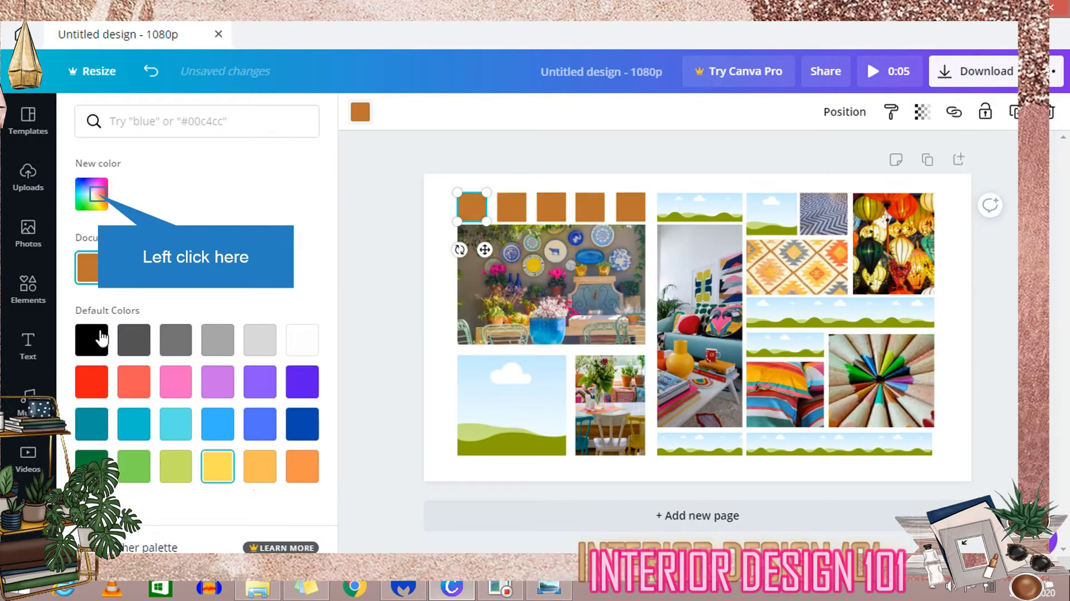
# Step: Recolor the first swatch in the row bright pink with the custom color #f10065
pyautogui.click(92, 194)
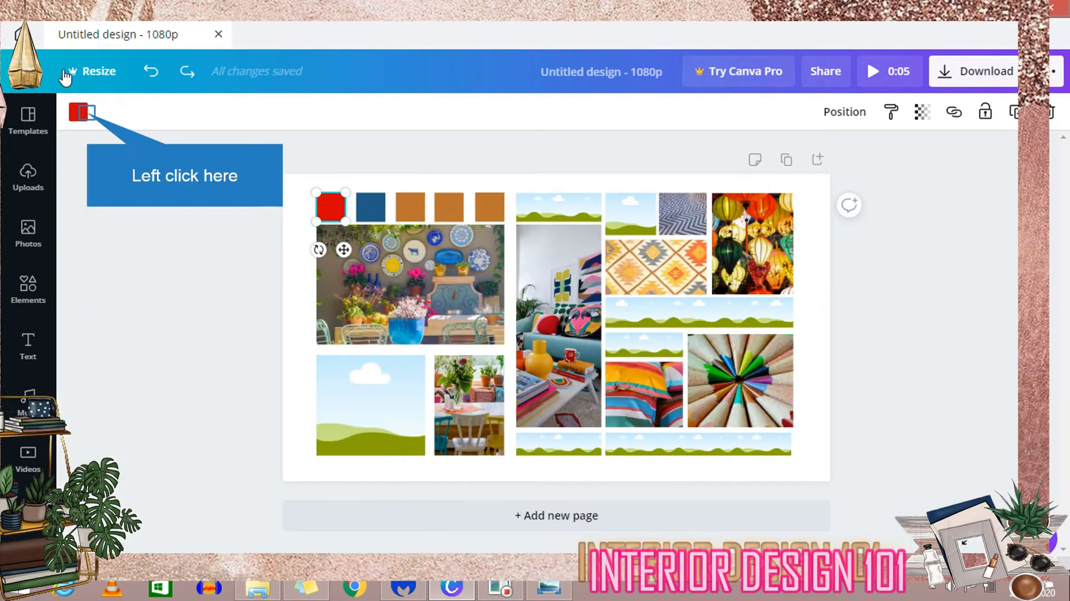
pyautogui.click(83, 113)
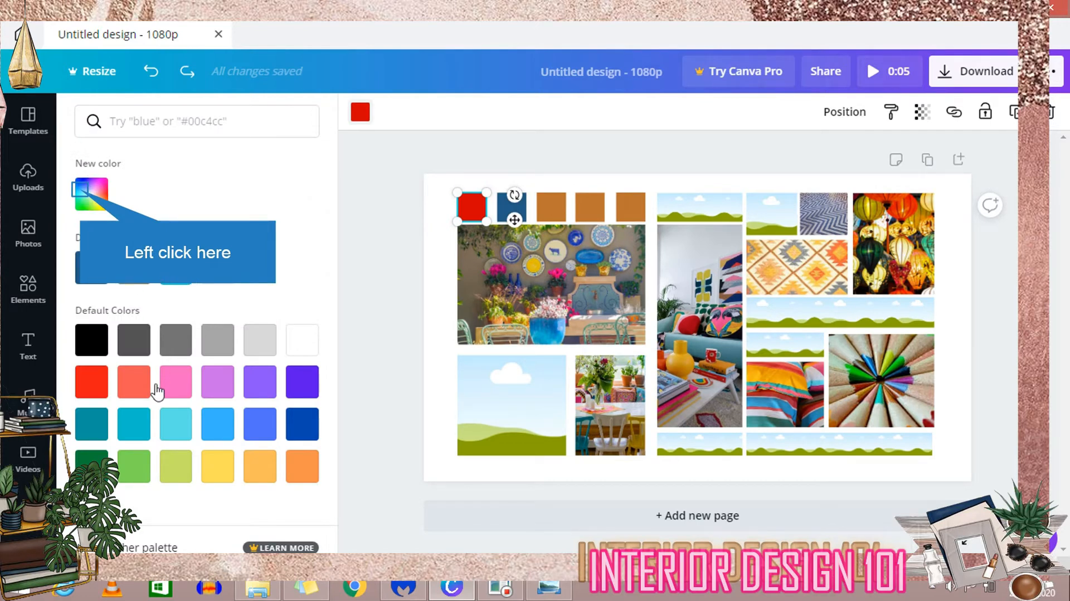
pyautogui.click(95, 205)
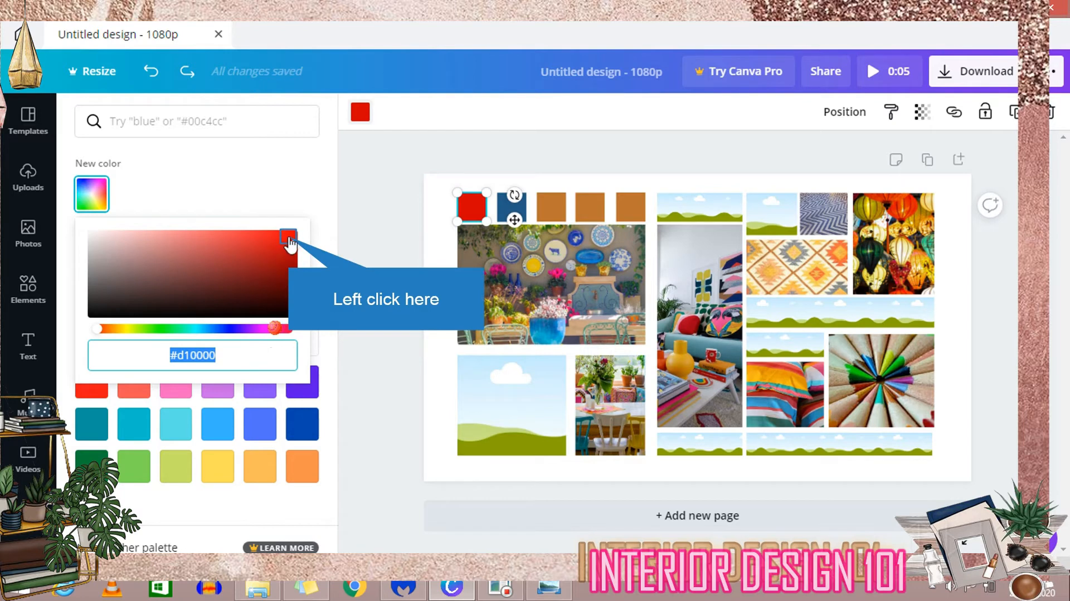
pyautogui.moveTo(290, 235)
pyautogui.mouseDown()
pyautogui.moveTo(292, 256)
pyautogui.moveTo(291, 244)
pyautogui.moveTo(253, 234)
pyautogui.moveTo(290, 235)
pyautogui.mouseUp()
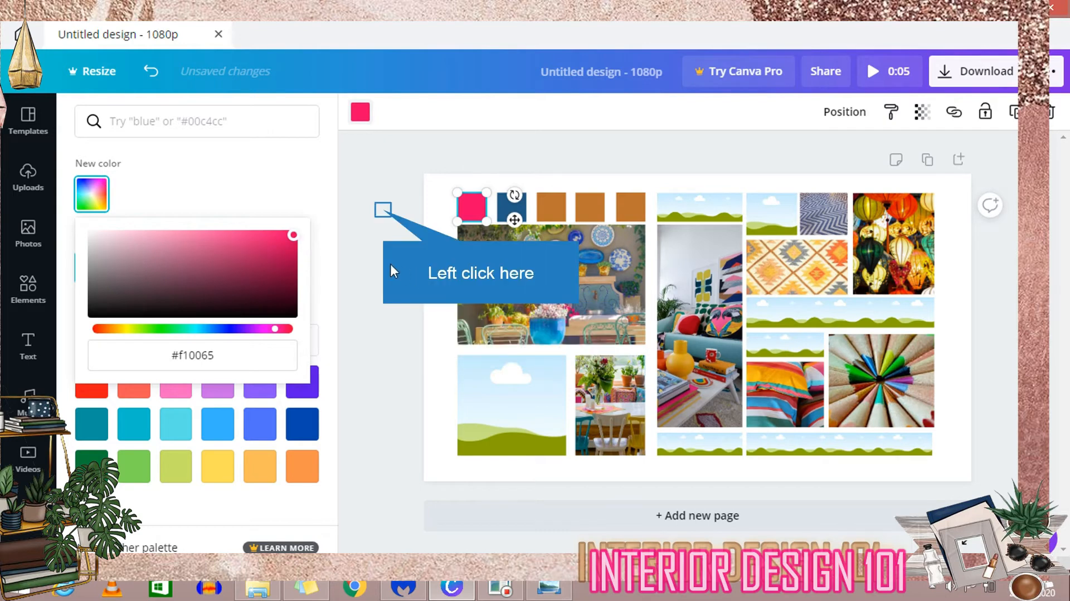
# Step: Recolor the second swatch lilac from the default colors and move it flush against the pink swatch
pyautogui.click(511, 206)
pyautogui.click(80, 111)
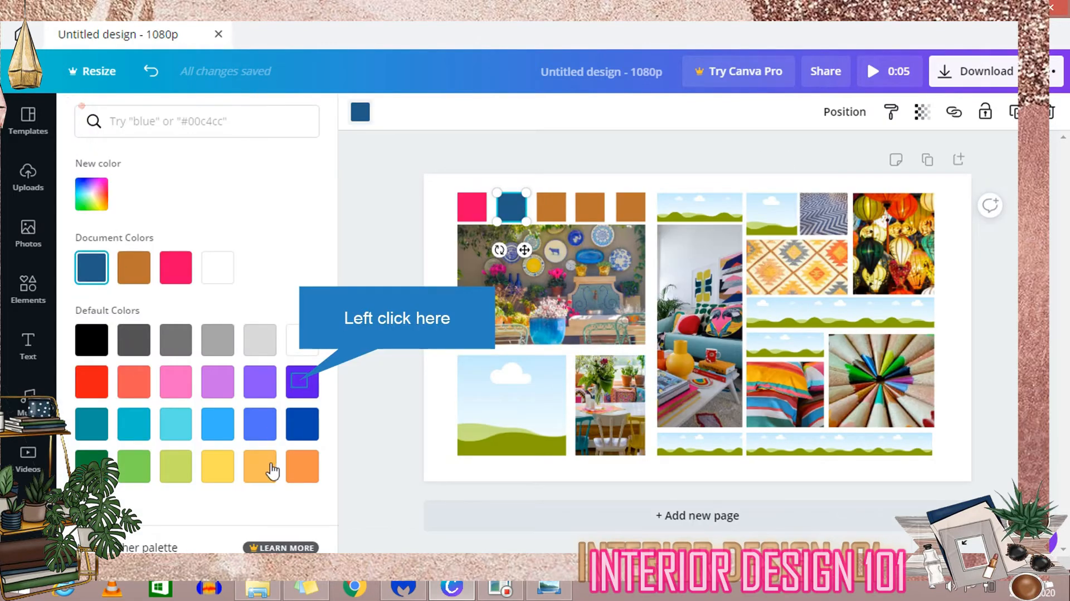
pyautogui.click(301, 381)
pyautogui.click(217, 382)
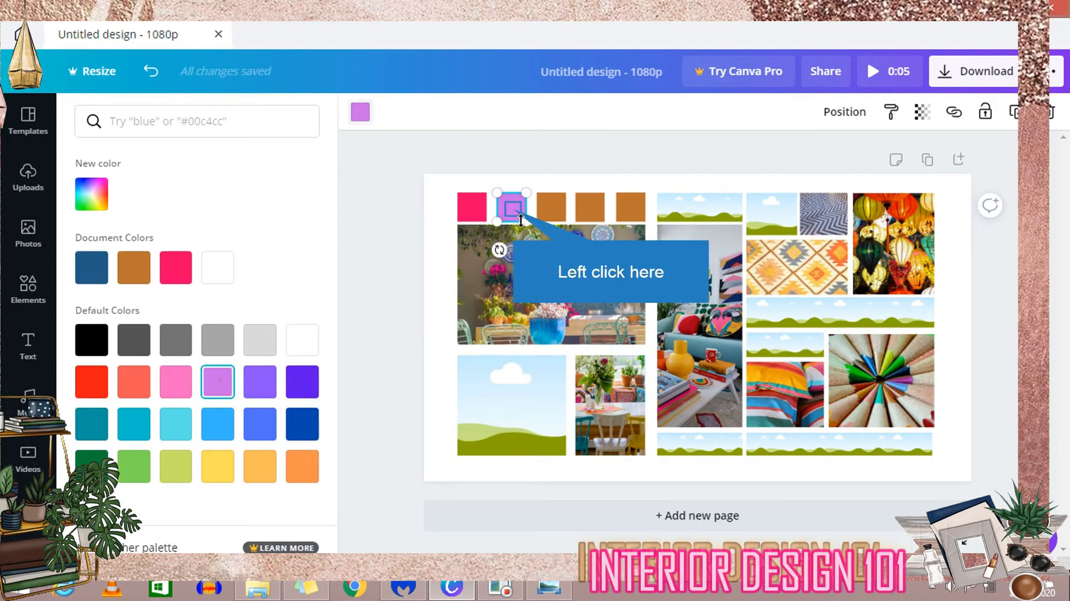
pyautogui.moveTo(524, 208); pyautogui.dragTo(513, 209)
# Step: Recolor the third swatch dark blue and move it flush against the lilac swatch
pyautogui.click(558, 211)
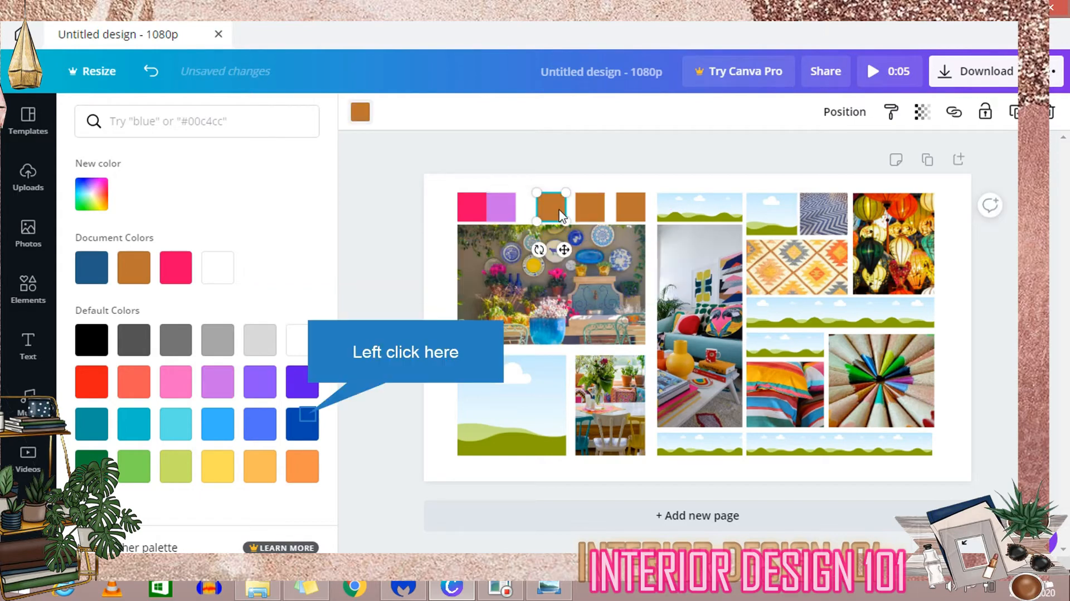
pyautogui.click(306, 417)
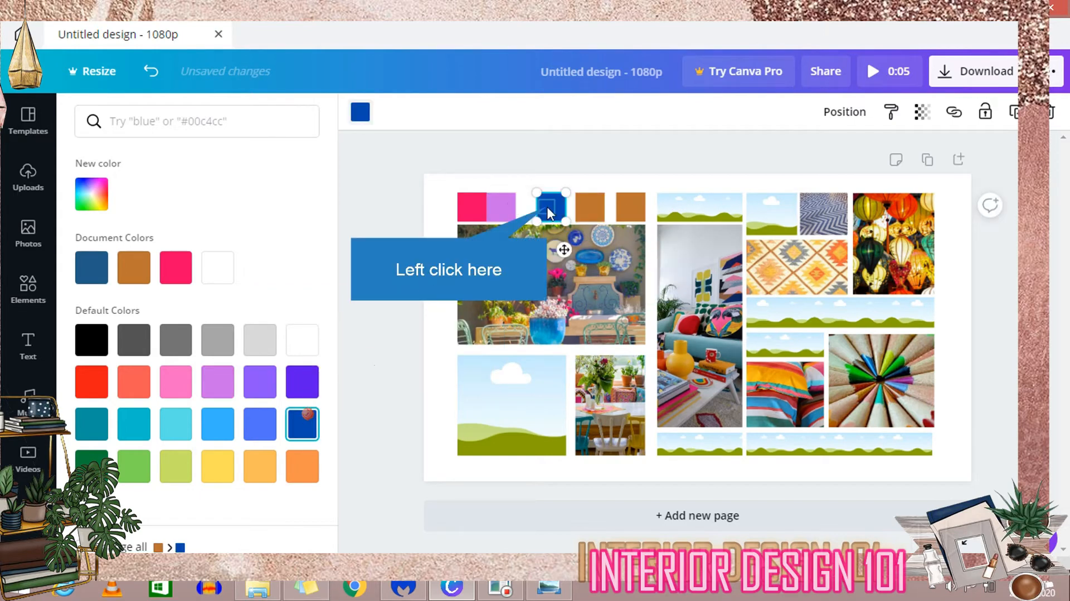
pyautogui.moveTo(549, 213)
pyautogui.mouseDown()
pyautogui.moveTo(527, 212)
pyautogui.moveTo(591, 208)
pyautogui.moveTo(558, 211)
pyautogui.mouseUp()
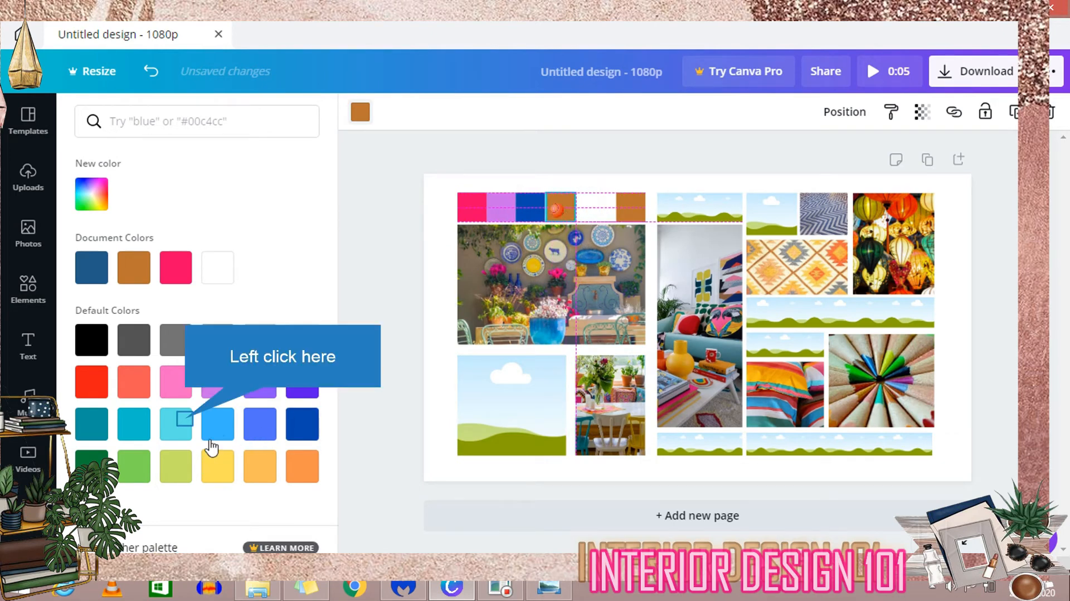
# Step: Recolor the fourth swatch turquoise, then move the fifth swatch flush beside it and make it yellow
pyautogui.click(188, 420)
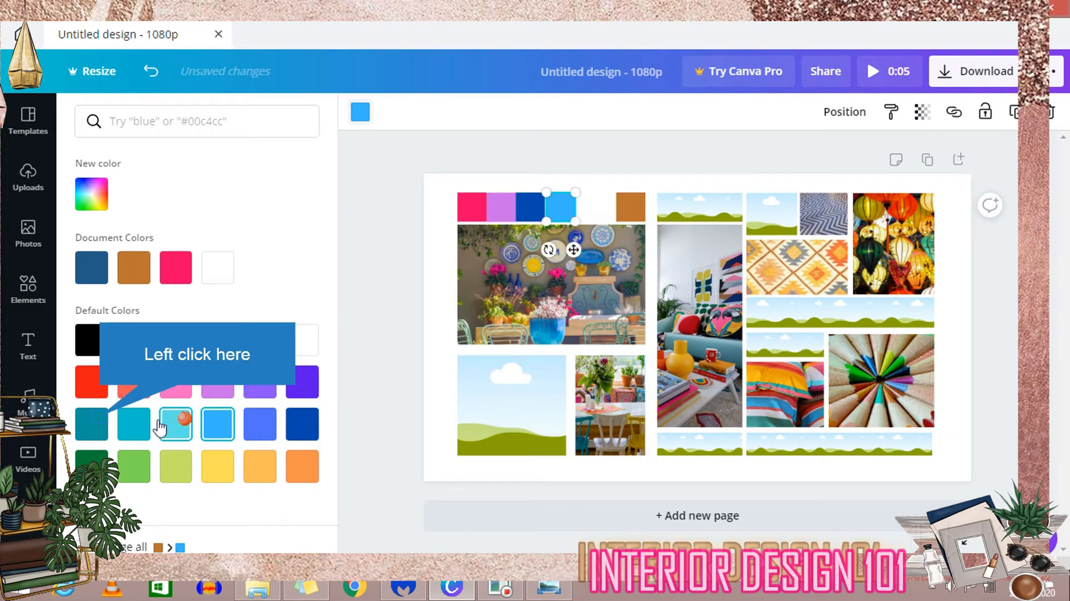
pyautogui.click(127, 417)
pyautogui.moveTo(633, 211); pyautogui.dragTo(593, 210)
pyautogui.click(230, 463)
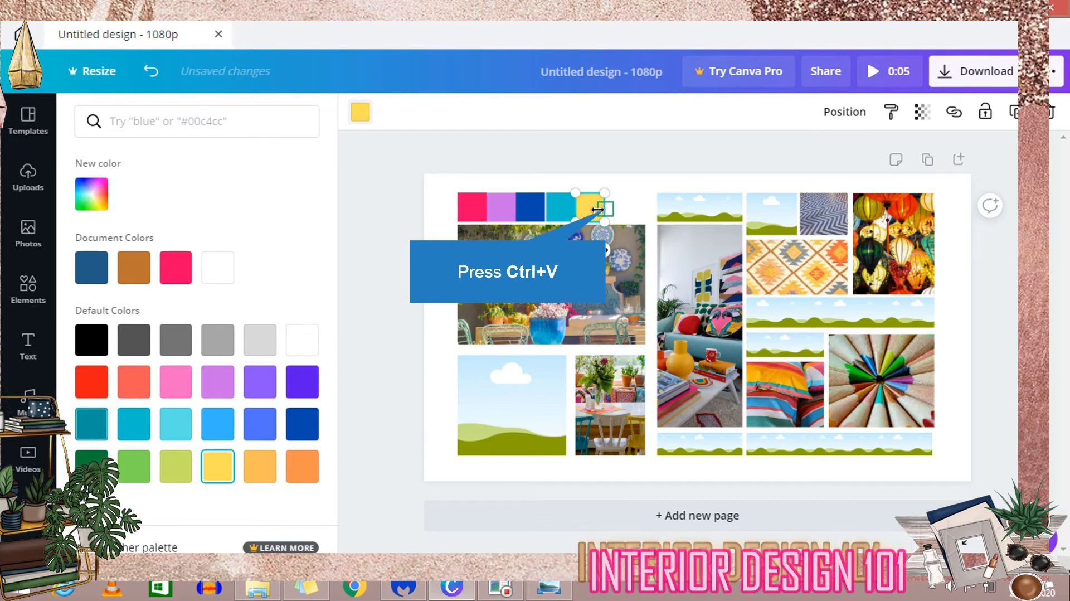
# Step: Paste another brown square, place it at the end of the swatch row after yellow and recolor it light green
pyautogui.hotkey('ctrl', 'v')
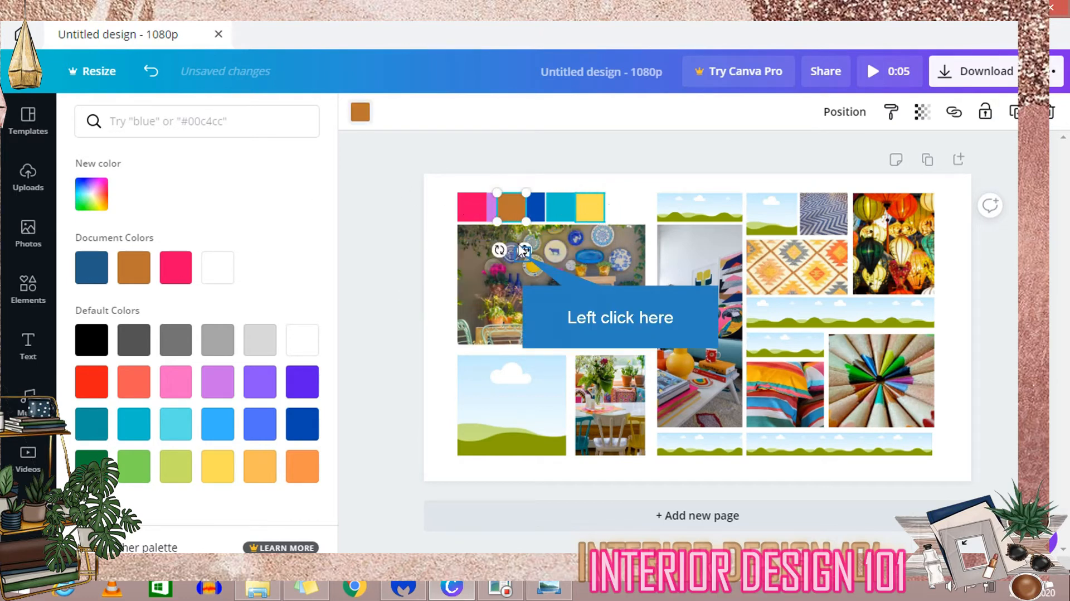
pyautogui.moveTo(522, 249); pyautogui.dragTo(632, 254)
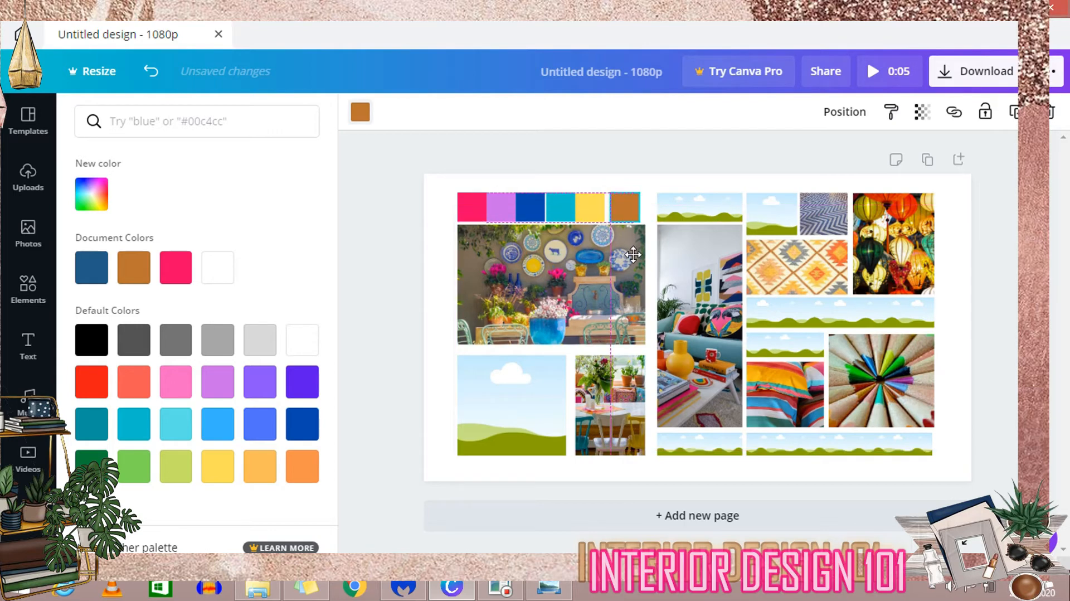
pyautogui.click(146, 467)
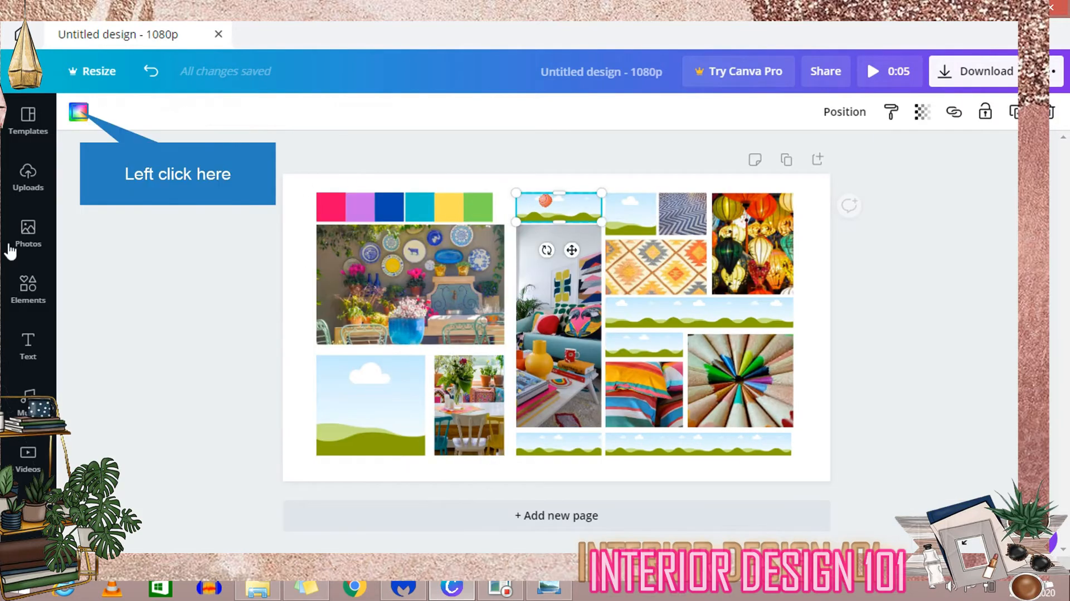
# Step: Fill the empty frame above the tall living-room photo with the custom coral color #ff7878
pyautogui.click(78, 110)
pyautogui.click(91, 268)
pyautogui.click(216, 380)
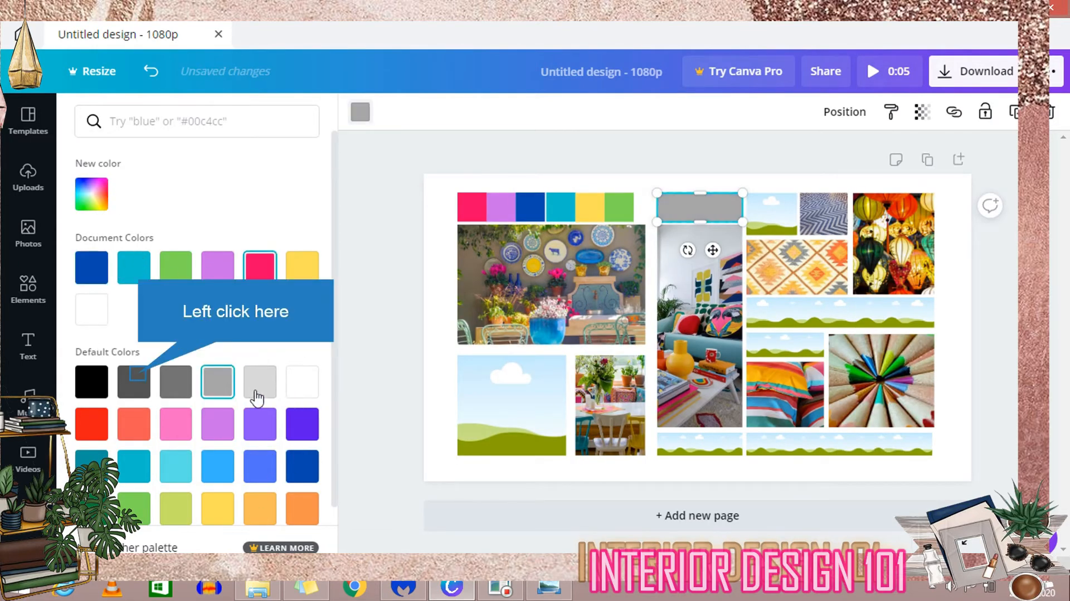
pyautogui.click(186, 383)
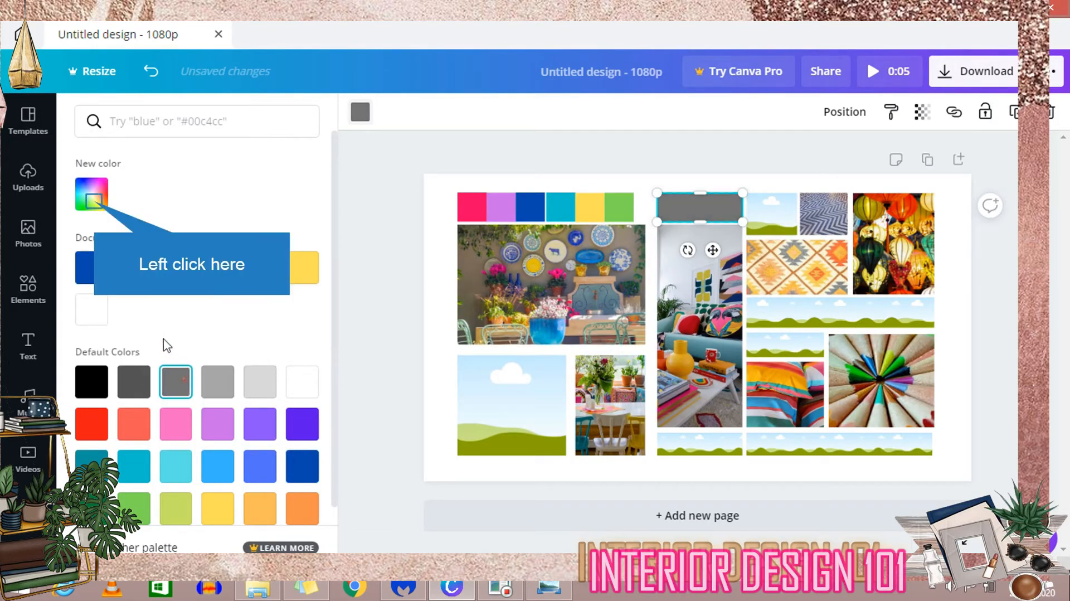
pyautogui.click(91, 194)
pyautogui.moveTo(234, 237); pyautogui.dragTo(200, 232)
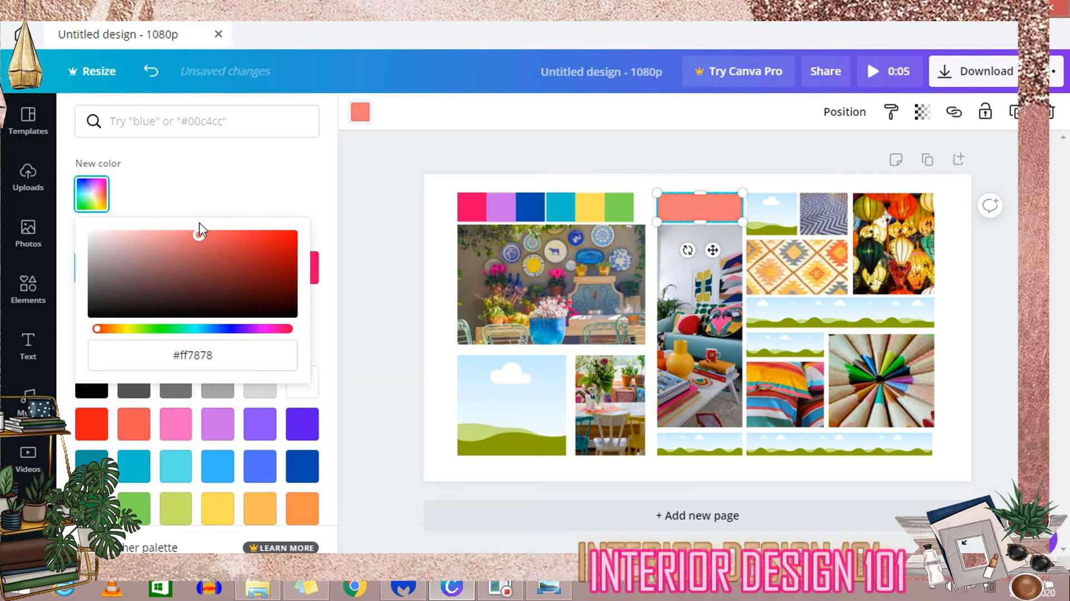
# Step: Add a subheading reading "colours" below the coral block and set its font to Shrikhand
pyautogui.click(28, 343)
pyautogui.click(210, 243)
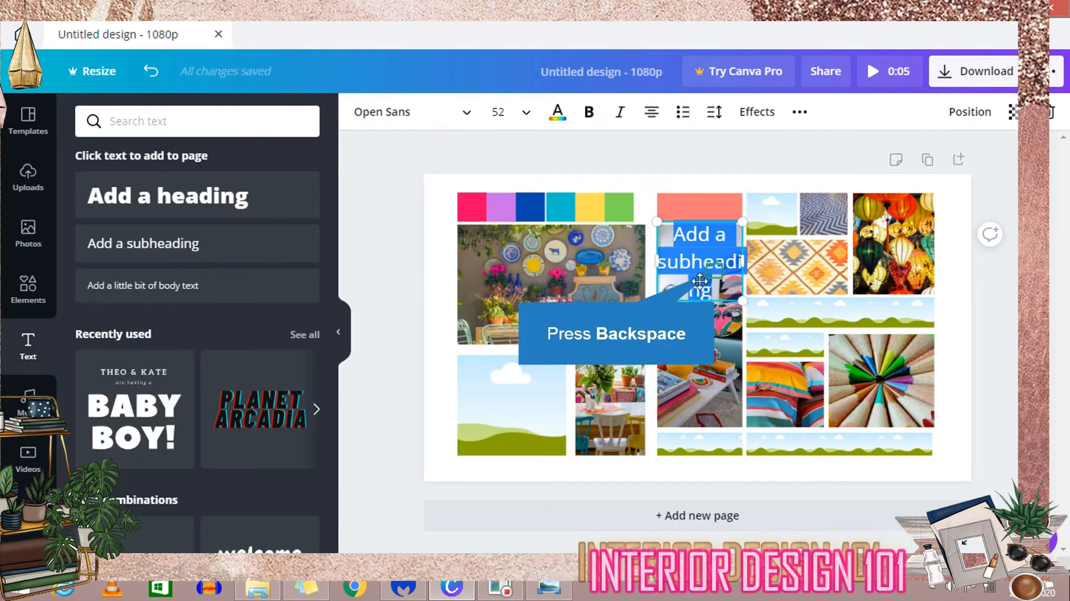
pyautogui.press('BackSpace')
pyautogui.write('colou')
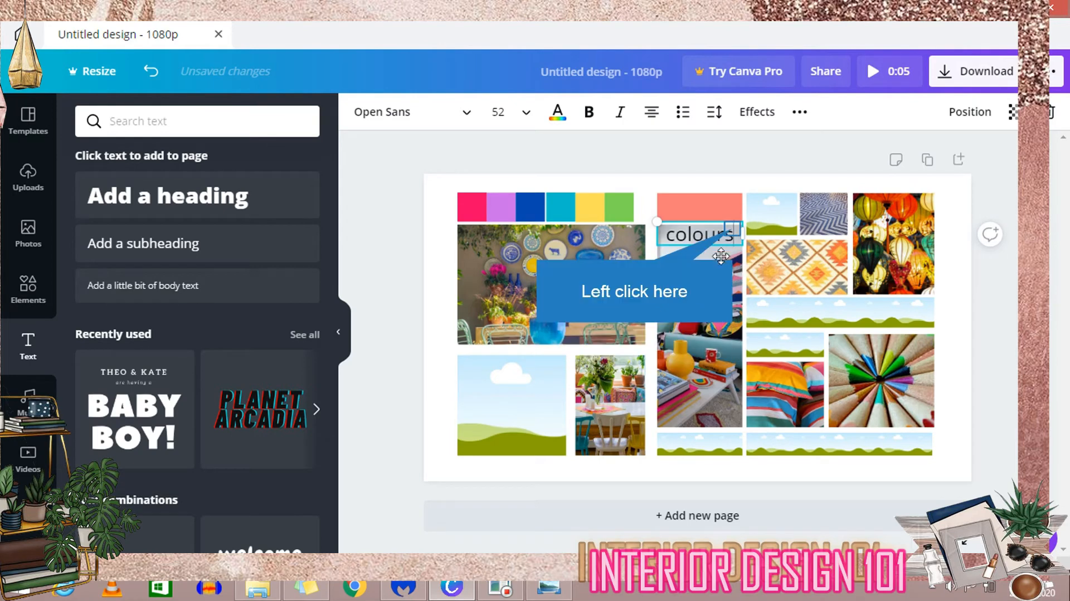
pyautogui.write('rs')
pyautogui.click(399, 111)
pyautogui.click(199, 239)
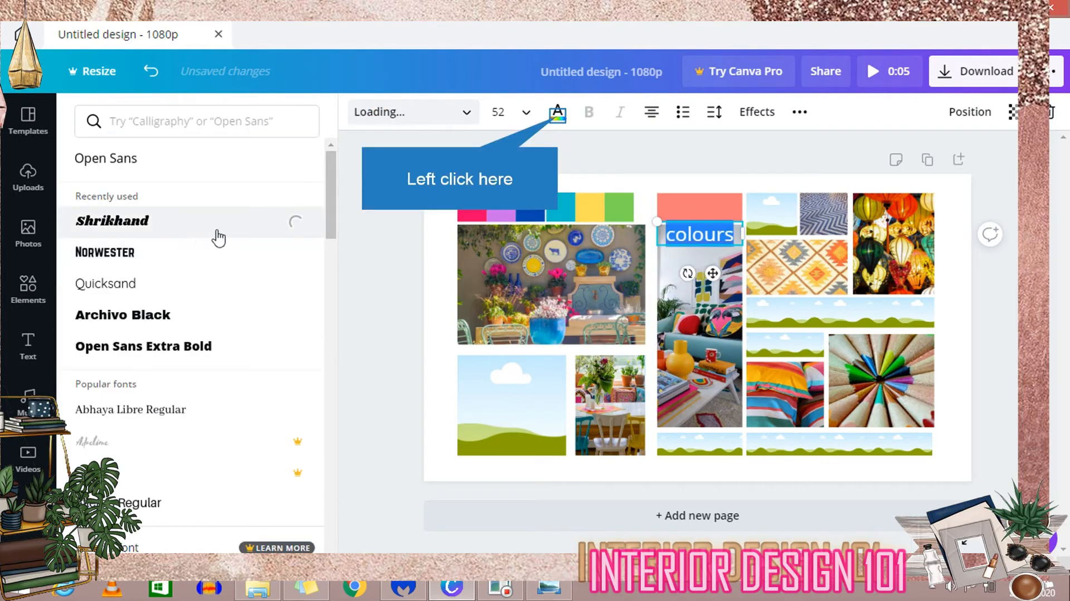
# Step: Move the "colours" text onto the coral block and reduce its font size to fit
pyautogui.click(557, 113)
pyautogui.moveTo(712, 273); pyautogui.dragTo(713, 245)
pyautogui.click(498, 111)
pyautogui.scroll(-3, 527, 299)
pyautogui.click(504, 293)
pyautogui.click(1010, 251)
pyautogui.click(341, 342)
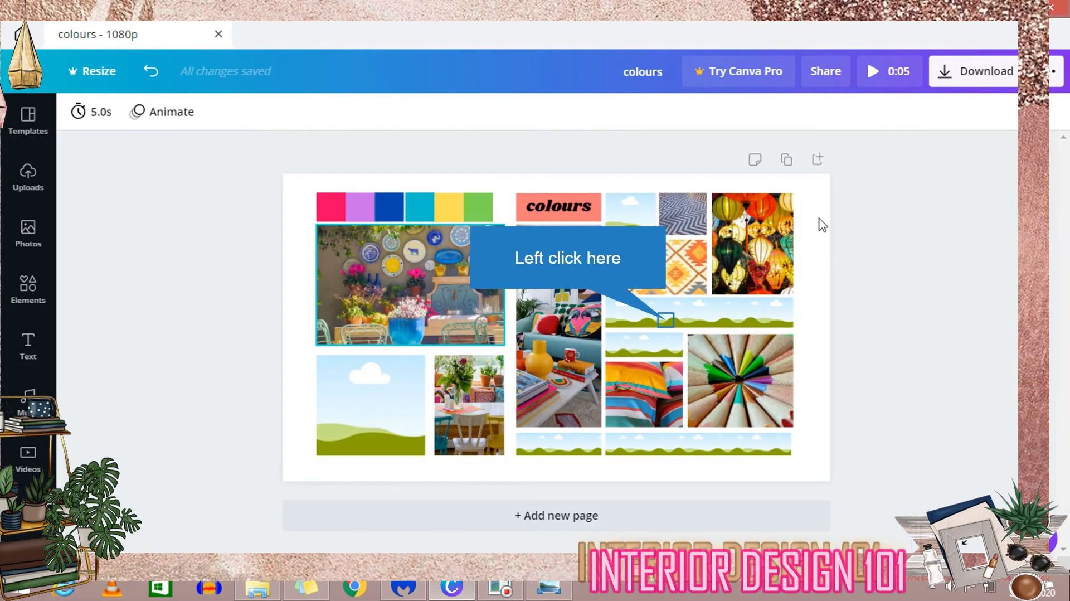
# Step: Fill the wide empty frame below the lantern and patterned-textile photos with a custom very dark green
pyautogui.click(693, 312)
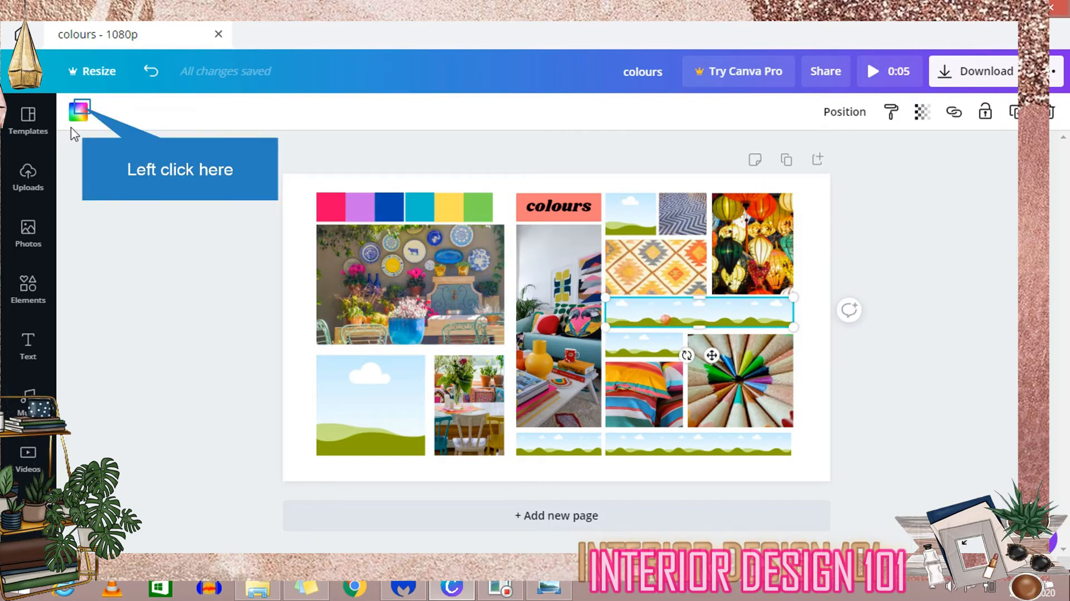
pyautogui.click(79, 111)
pyautogui.scroll(-1, 252, 512)
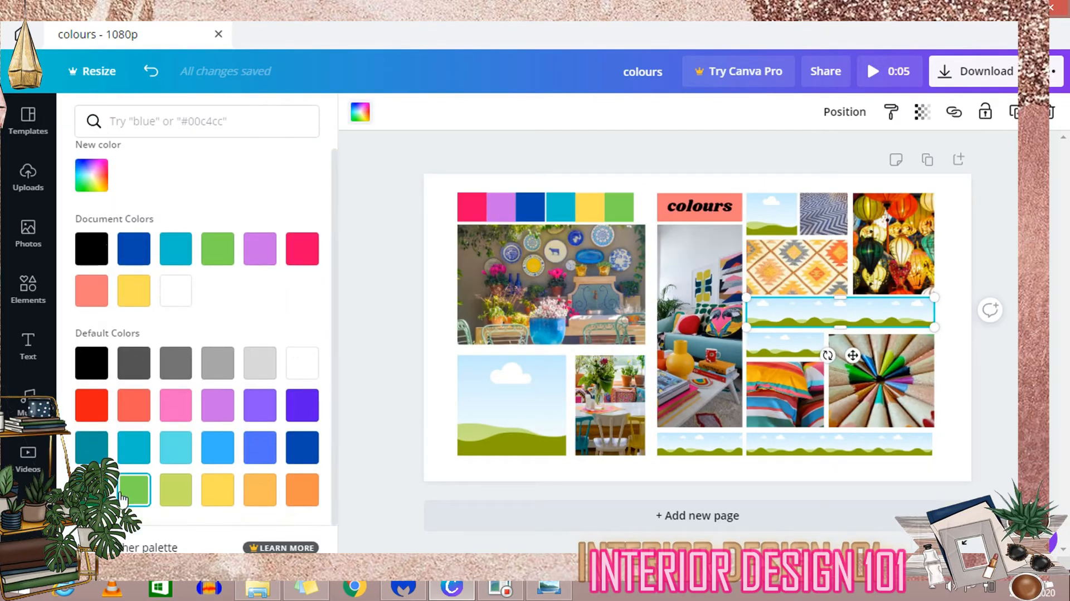
pyautogui.click(91, 175)
pyautogui.moveTo(217, 219); pyautogui.dragTo(325, 287)
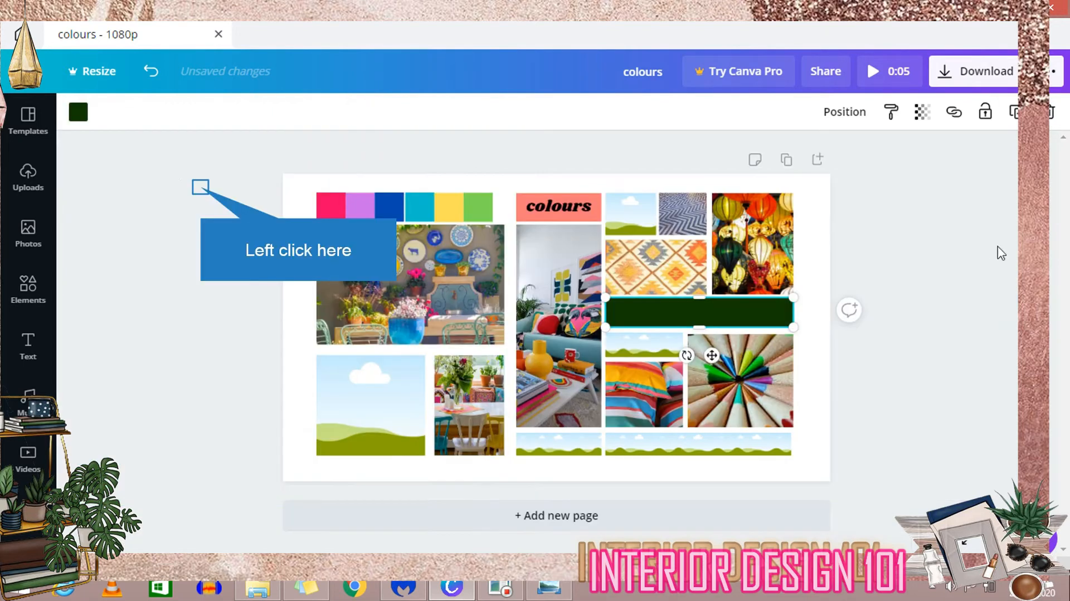
pyautogui.click(200, 184)
# Step: Add a new subheading to the page and set its font to Shrikhand
pyautogui.click(27, 345)
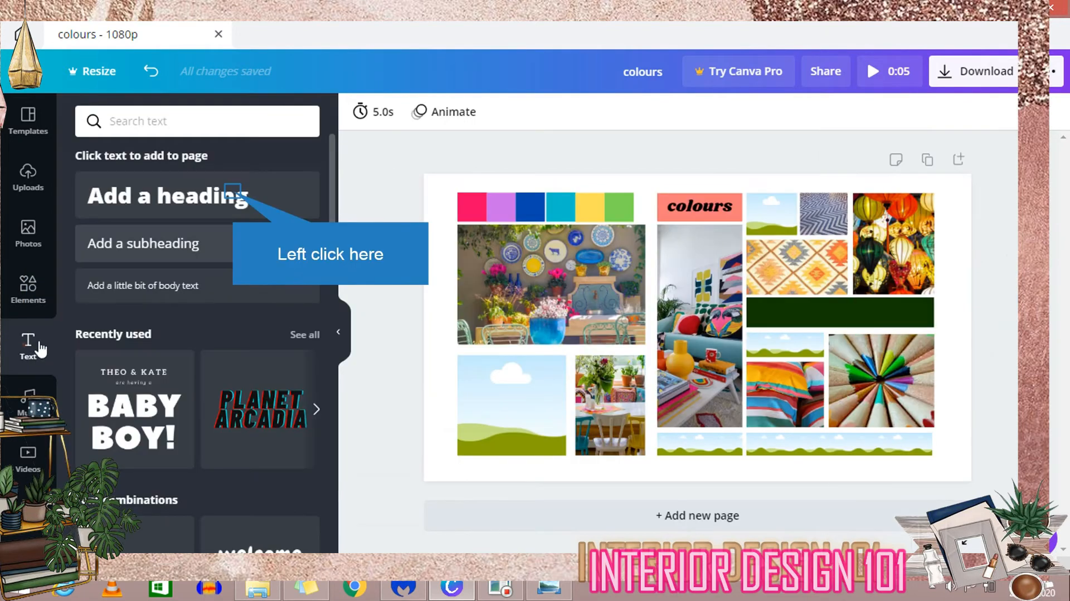
pyautogui.click(237, 196)
pyautogui.click(232, 245)
pyautogui.hotkey('ctrl', 'z')
pyautogui.hotkey('ctrl', 'z')
pyautogui.click(231, 245)
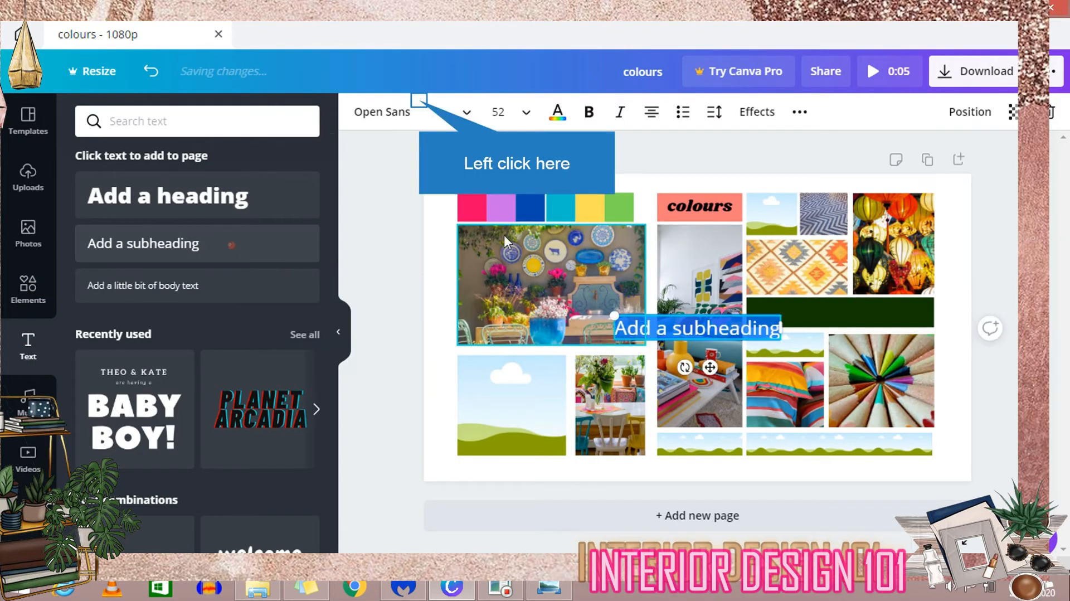
pyautogui.click(414, 110)
pyautogui.click(170, 158)
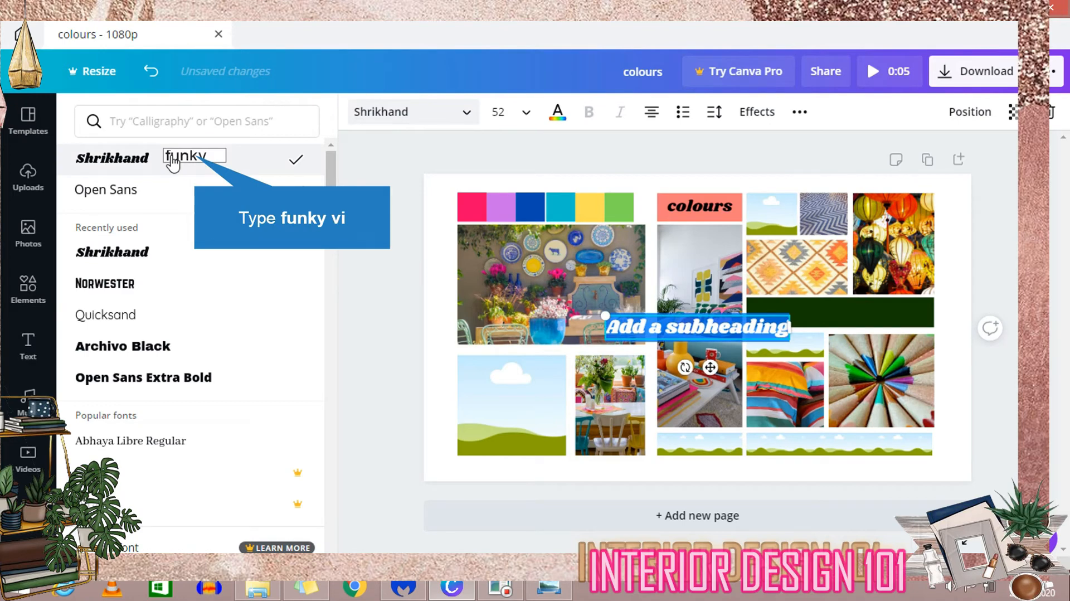
# Step: Change the subheading's text to "funky style" and center it on the dark green bar
pyautogui.write('funky')
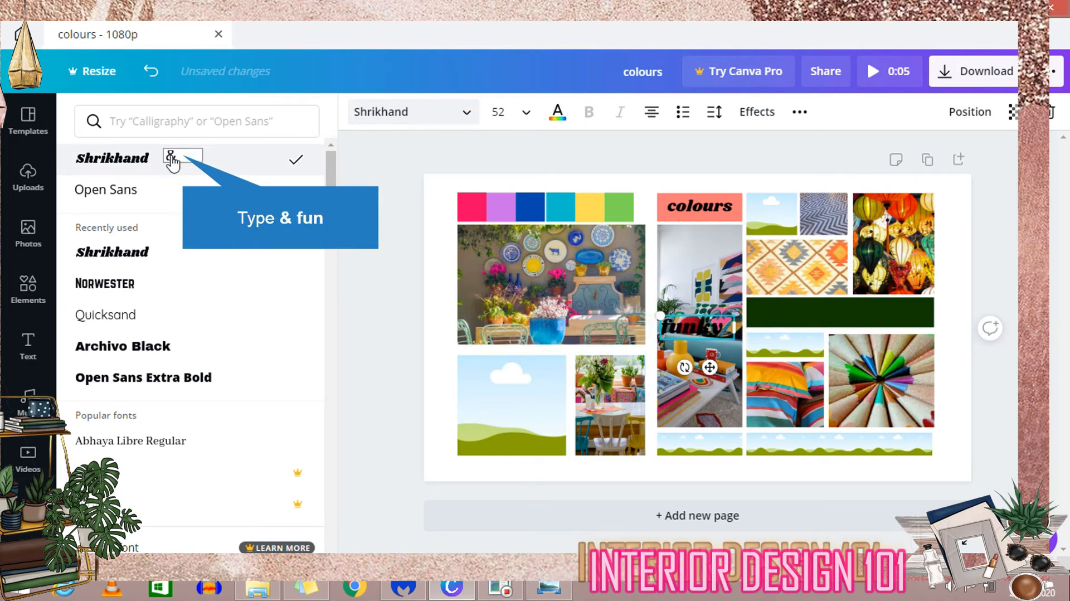
pyautogui.write('& fun')
pyautogui.press('BackSpace')
pyautogui.press('BackSpace')
pyautogui.press('BackSpace')
pyautogui.press('BackSpace')
pyautogui.press('BackSpace')
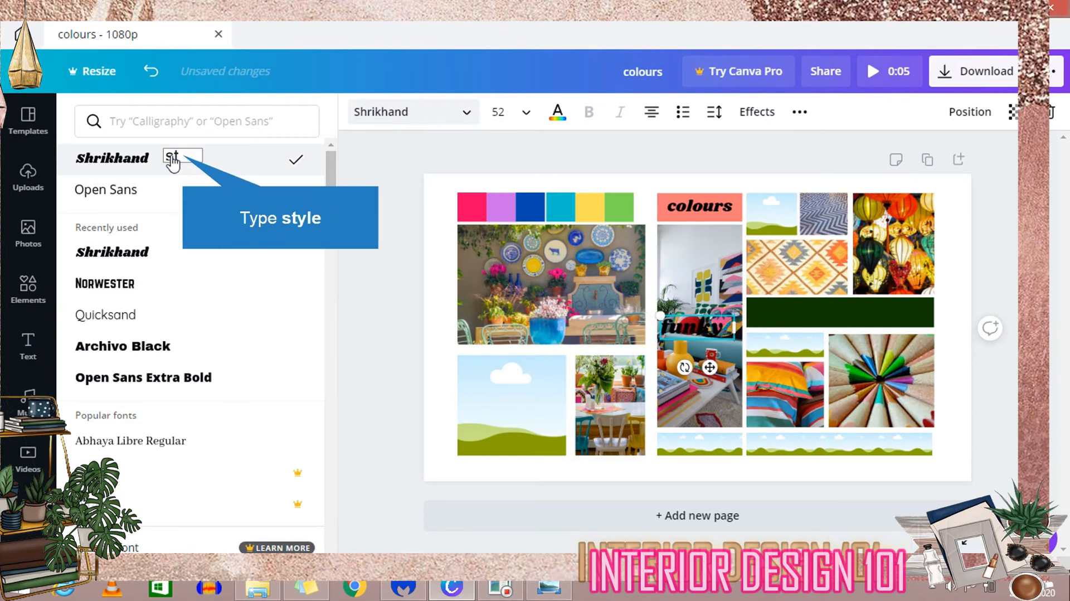
pyautogui.write('style')
pyautogui.click(780, 384)
pyautogui.moveTo(715, 376); pyautogui.dragTo(852, 360)
pyautogui.click(730, 312)
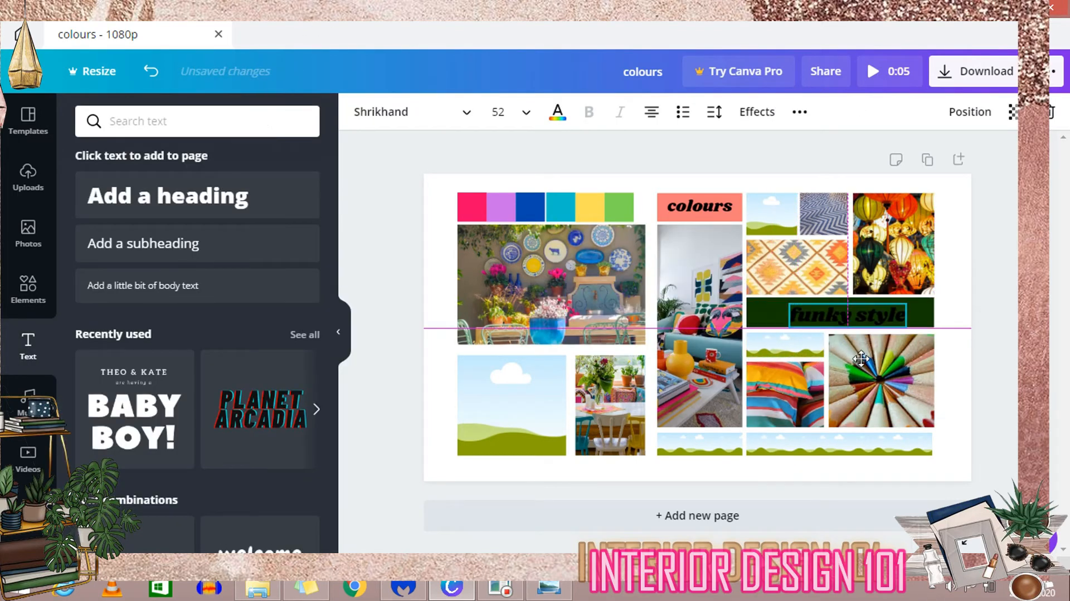
pyautogui.click(337, 331)
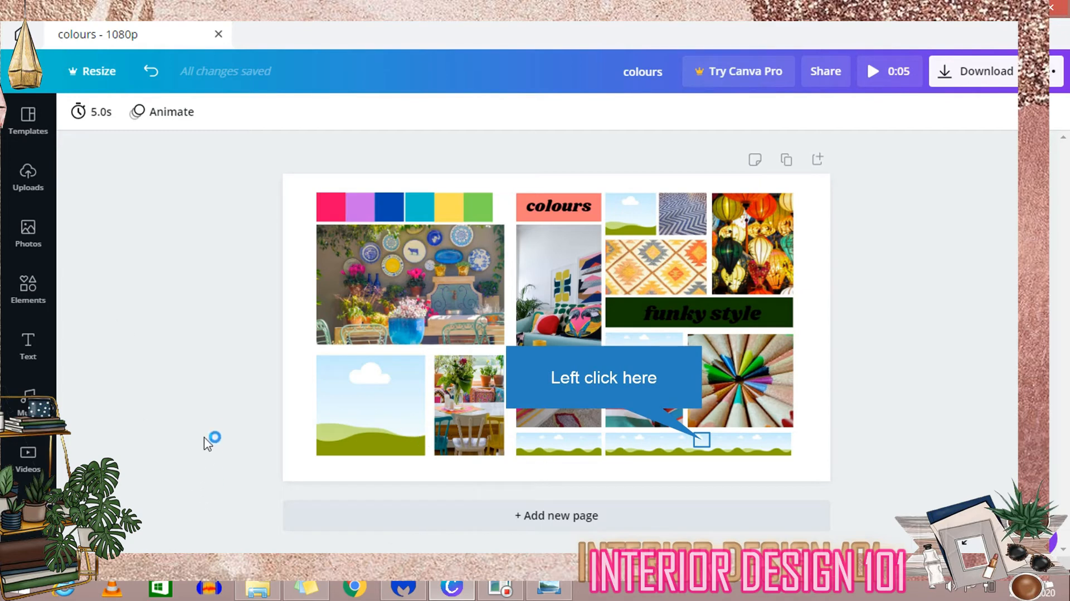
# Step: Fill the wide empty frame below the cushion and pencil photos with a custom bright orange
pyautogui.click(657, 452)
pyautogui.click(81, 111)
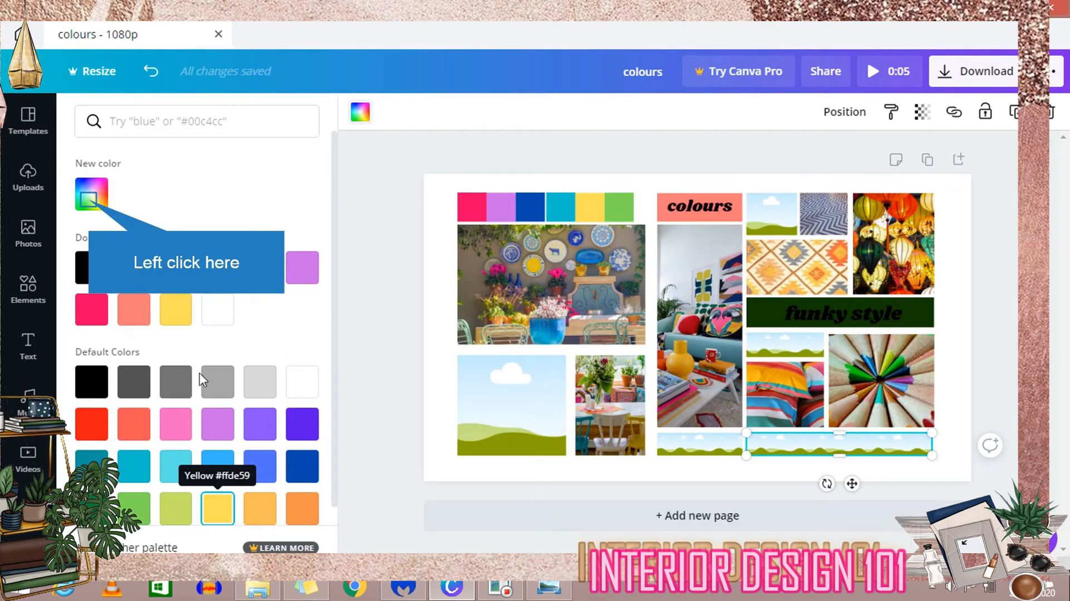
pyautogui.click(92, 196)
pyautogui.click(305, 517)
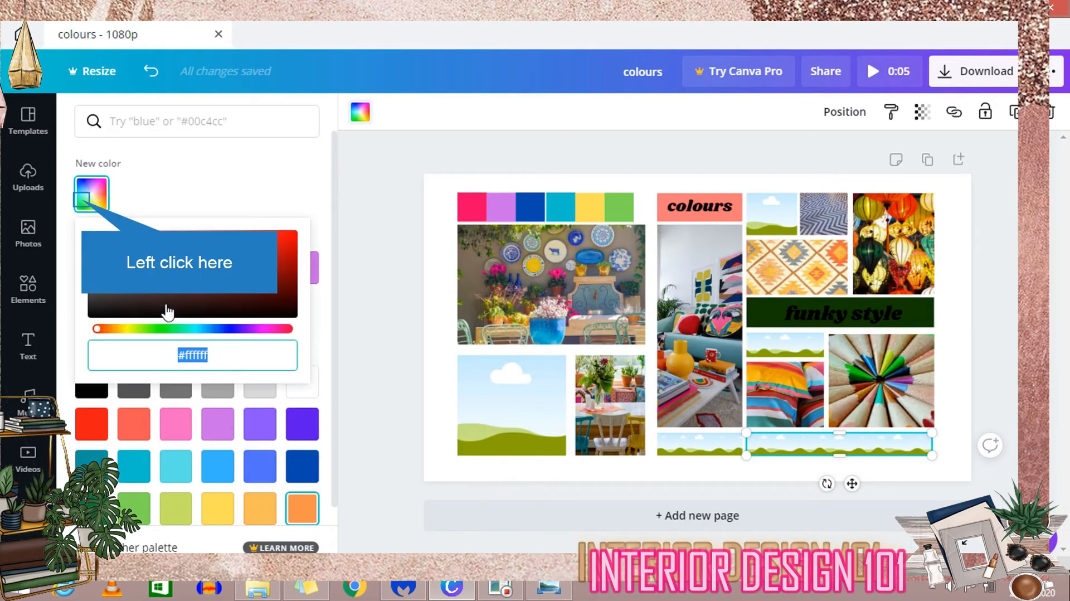
pyautogui.click(94, 203)
pyautogui.moveTo(229, 239); pyautogui.dragTo(323, 226)
pyautogui.press('Escape')
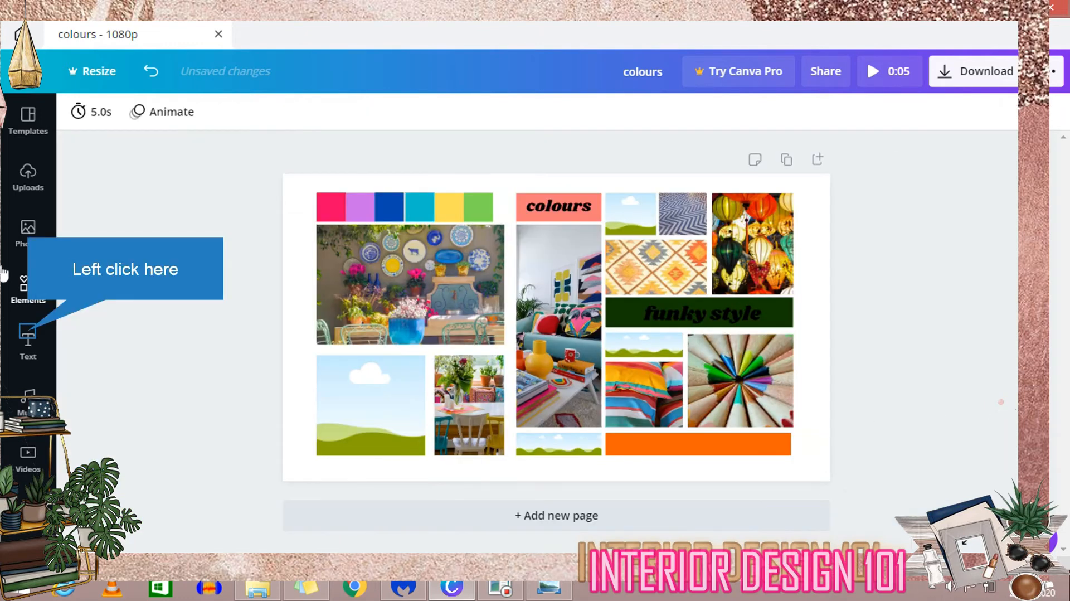
# Step: Add a Shrikhand subheading at font size 48 and place it over the orange bar
pyautogui.click(28, 343)
pyautogui.click(149, 239)
pyautogui.click(399, 114)
pyautogui.click(178, 162)
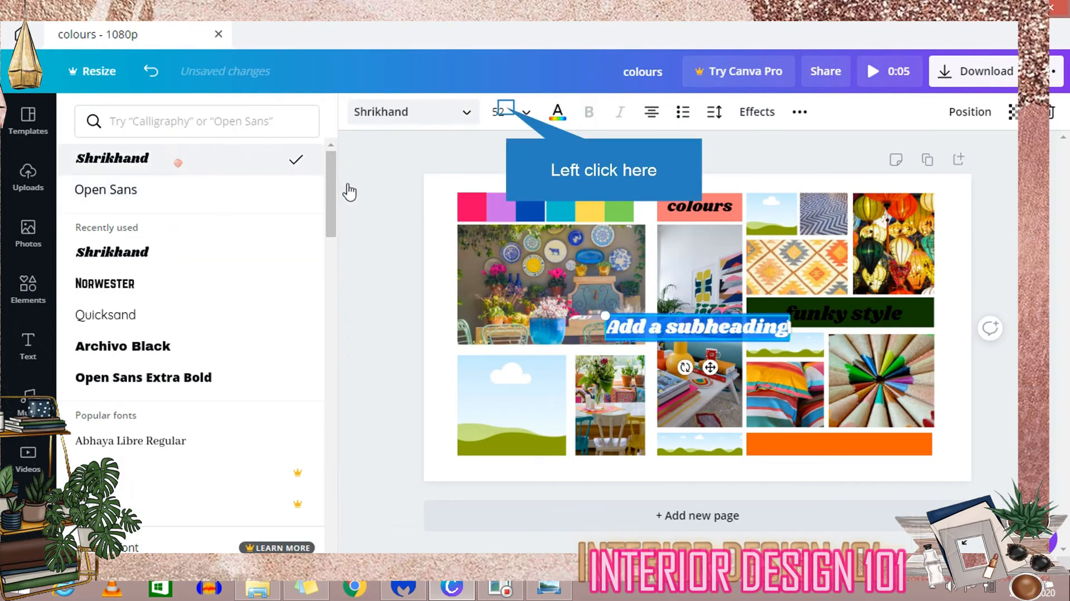
pyautogui.click(505, 112)
pyautogui.scroll(-5, 539, 410)
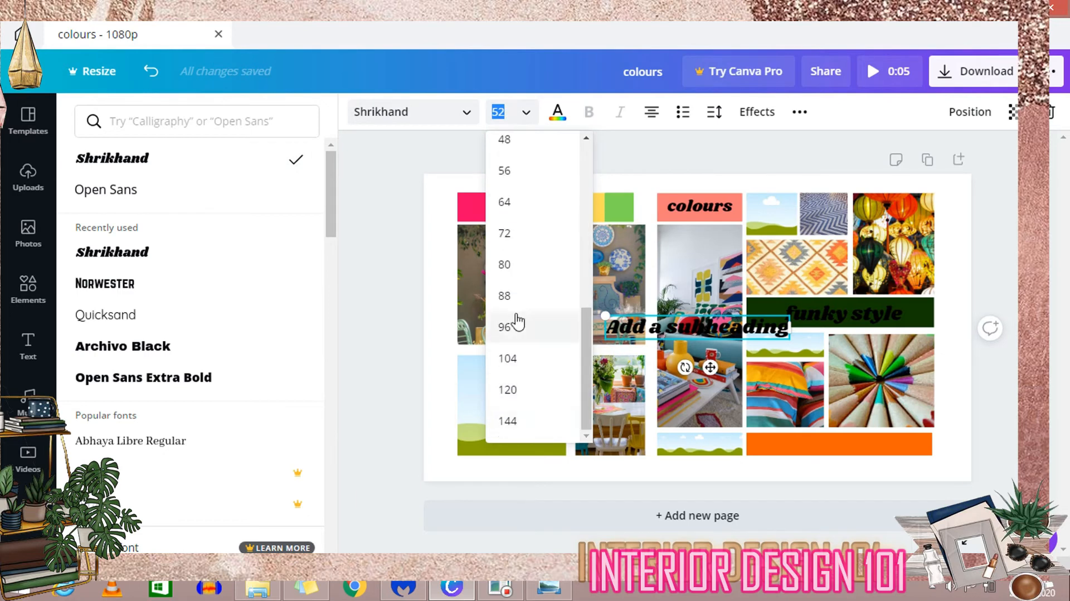
pyautogui.scroll(1, 515, 317)
pyautogui.click(527, 228)
pyautogui.moveTo(707, 364); pyautogui.dragTo(854, 481)
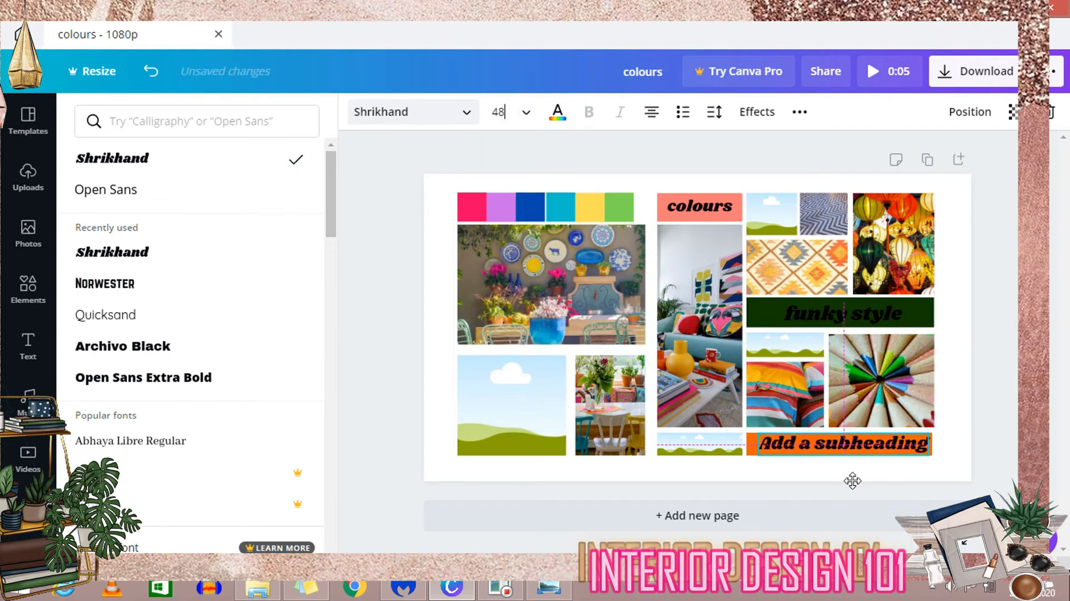
# Step: Replace the placeholder text on the orange bar with "inspiration"
pyautogui.click(836, 446)
pyautogui.write('party')
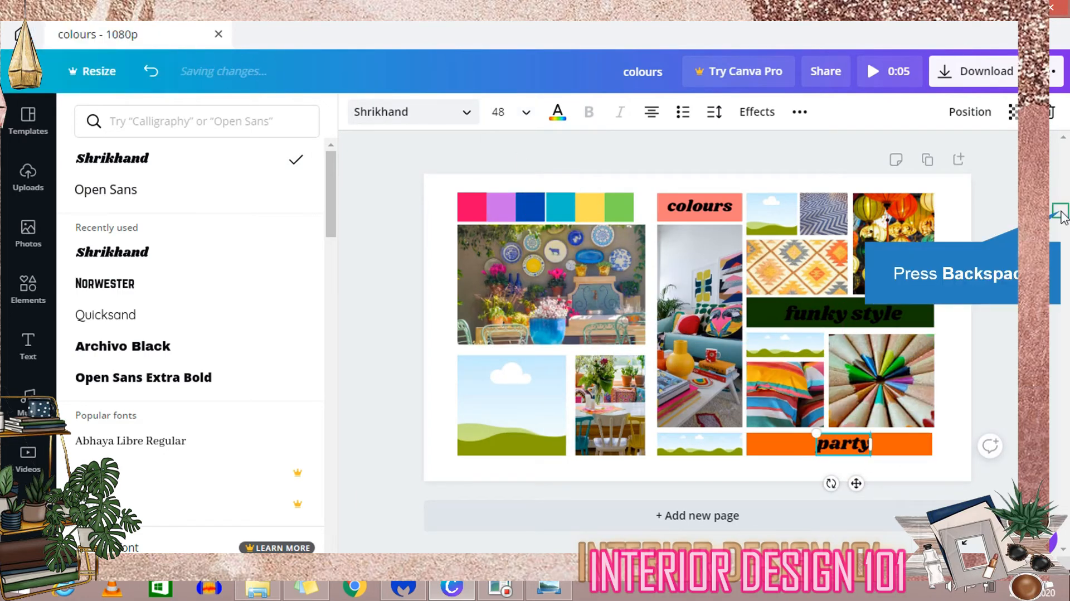
pyautogui.press('BackSpace')
pyautogui.press('BackSpace')
pyautogui.press('BackSpace')
pyautogui.press('BackSpace')
pyautogui.press('BackSpace')
pyautogui.write('inspiration')
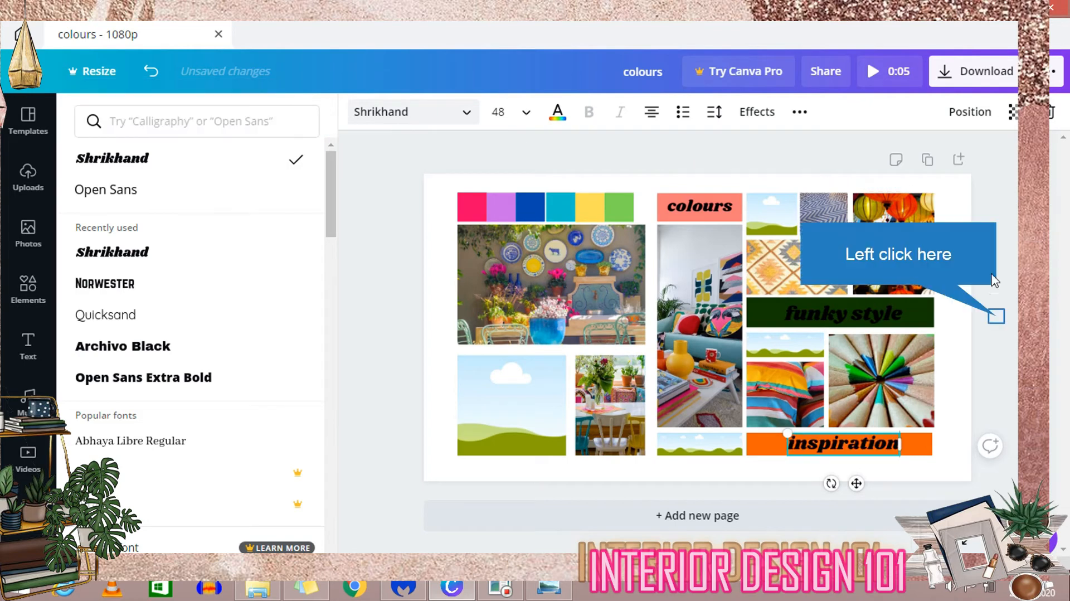
pyautogui.click(1014, 316)
# Step: Change the "funky style" text color to white
pyautogui.click(713, 440)
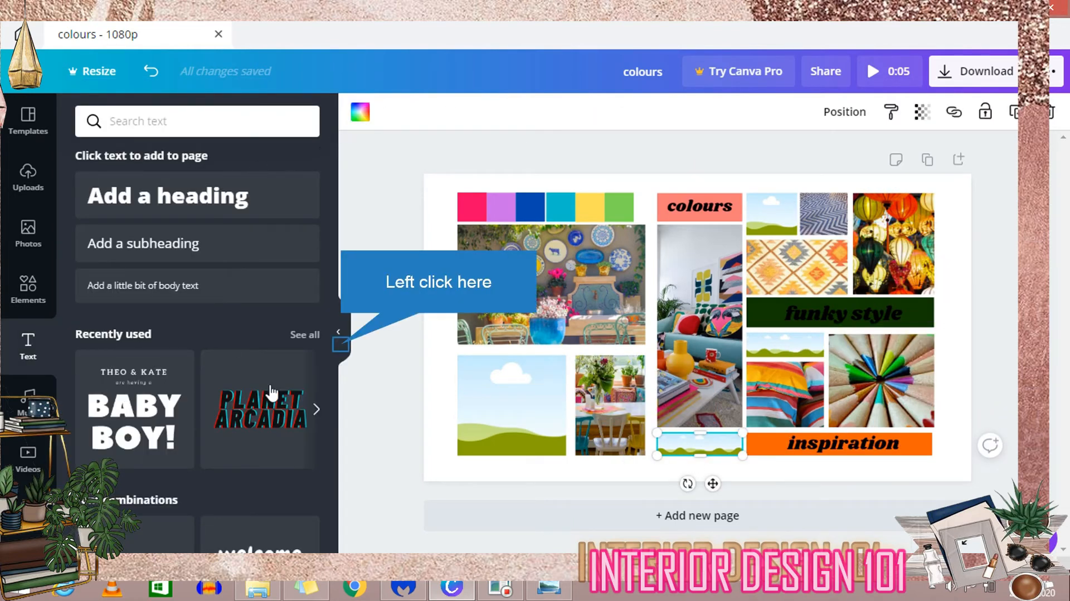
pyautogui.click(338, 332)
pyautogui.doubleClick(720, 315)
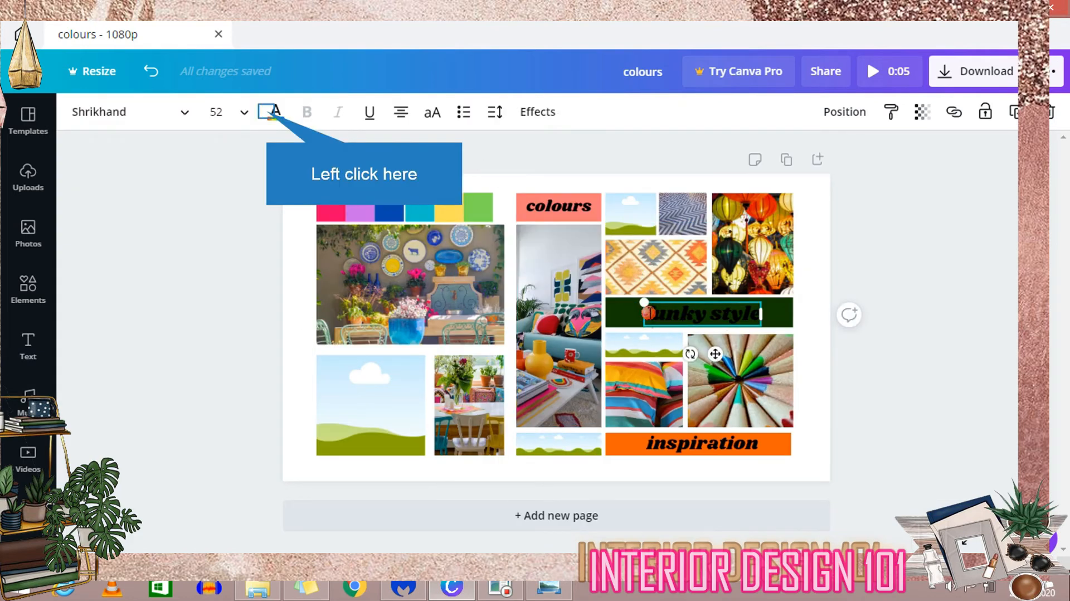
pyautogui.click(274, 112)
pyautogui.click(259, 308)
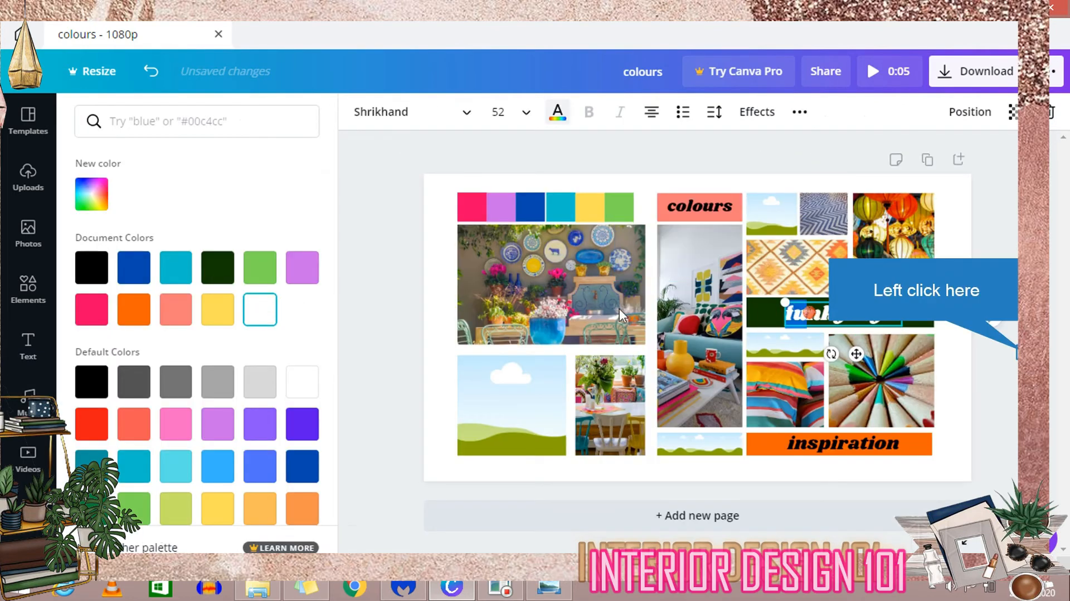
pyautogui.click(1014, 350)
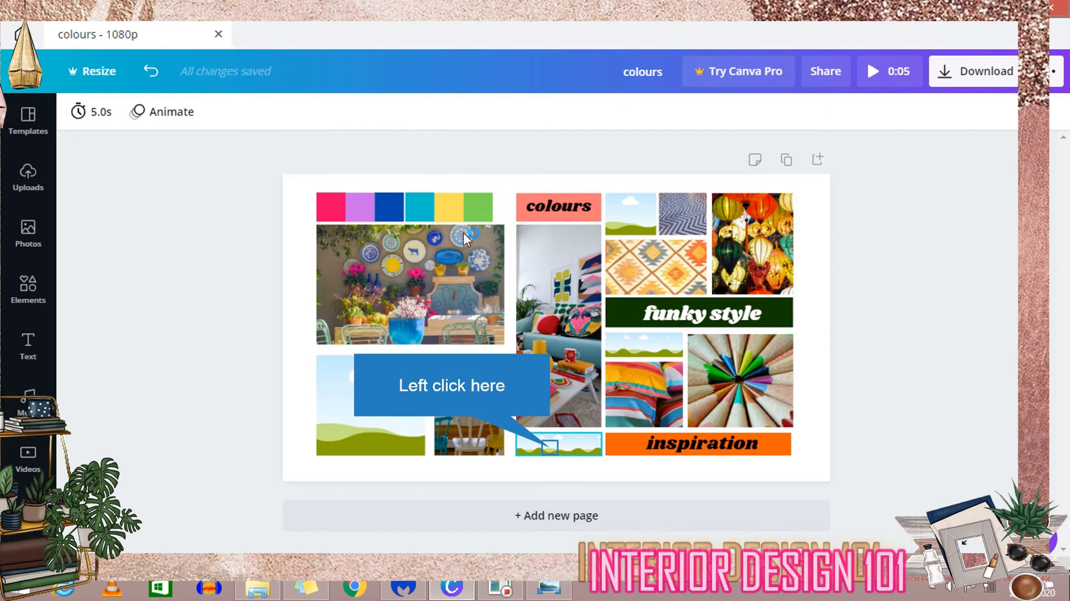
# Step: Fill the small empty frame below the tall living-room photo with the document's dark blue
pyautogui.click(549, 446)
pyautogui.click(79, 112)
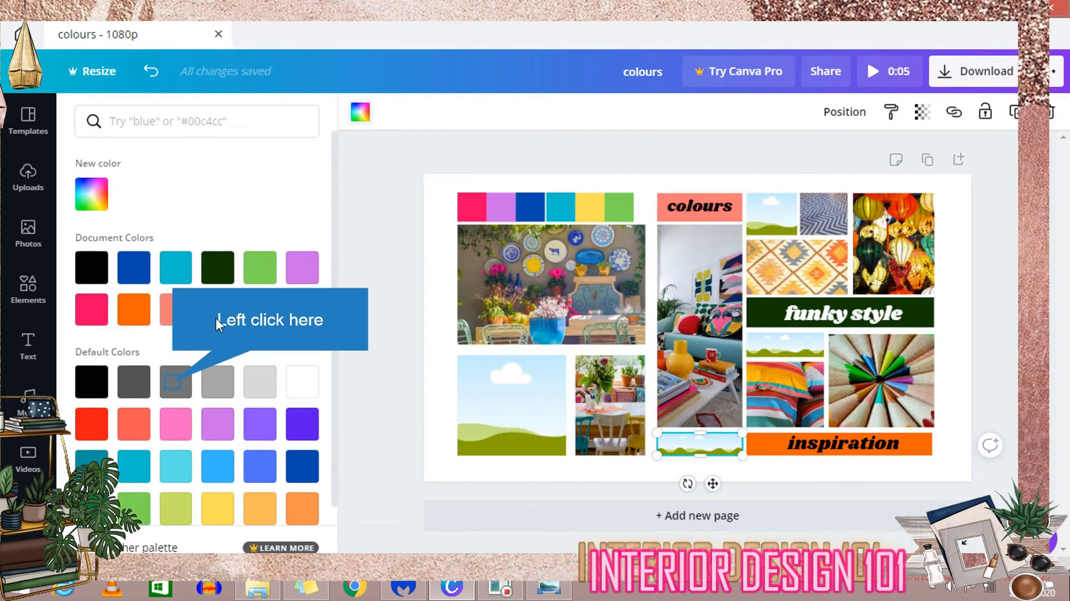
pyautogui.click(192, 384)
pyautogui.click(148, 267)
pyautogui.click(1010, 236)
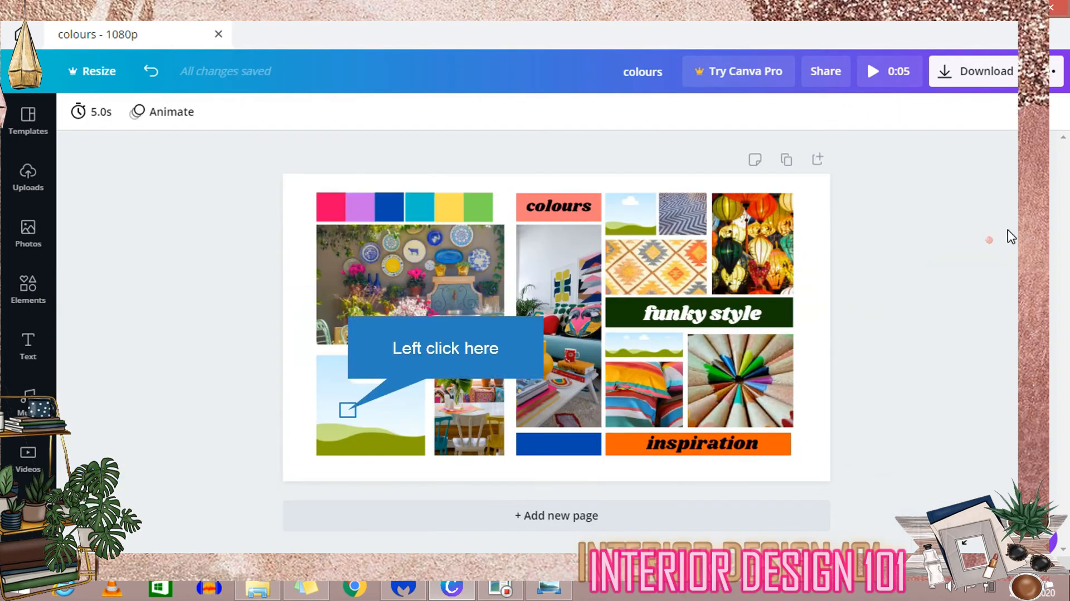
# Step: Fill the large empty frame below the patio photo with a custom light mint green
pyautogui.click(345, 413)
pyautogui.click(79, 112)
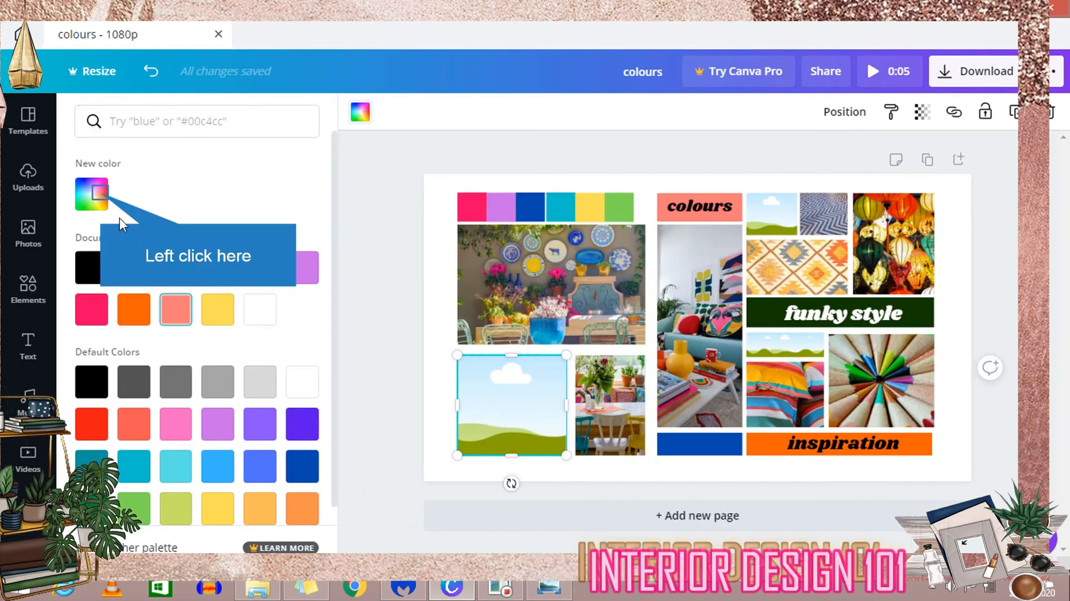
pyautogui.click(91, 193)
pyautogui.click(254, 328)
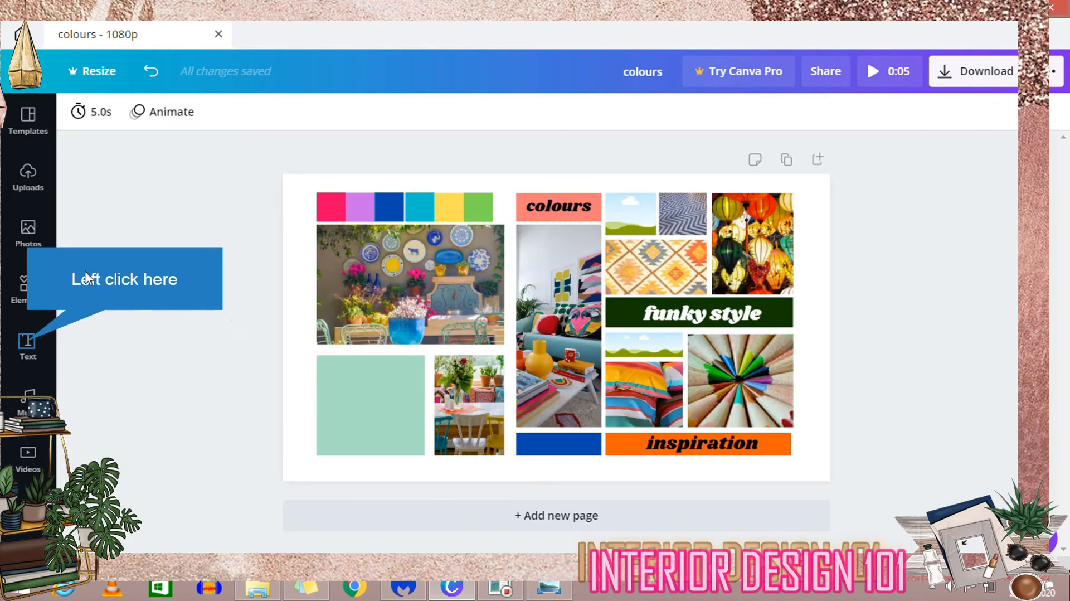
# Step: Add a subheading reading "concept" in Shrikhand and place it at the top of the mint green block
pyautogui.click(28, 342)
pyautogui.click(184, 246)
pyautogui.click(163, 159)
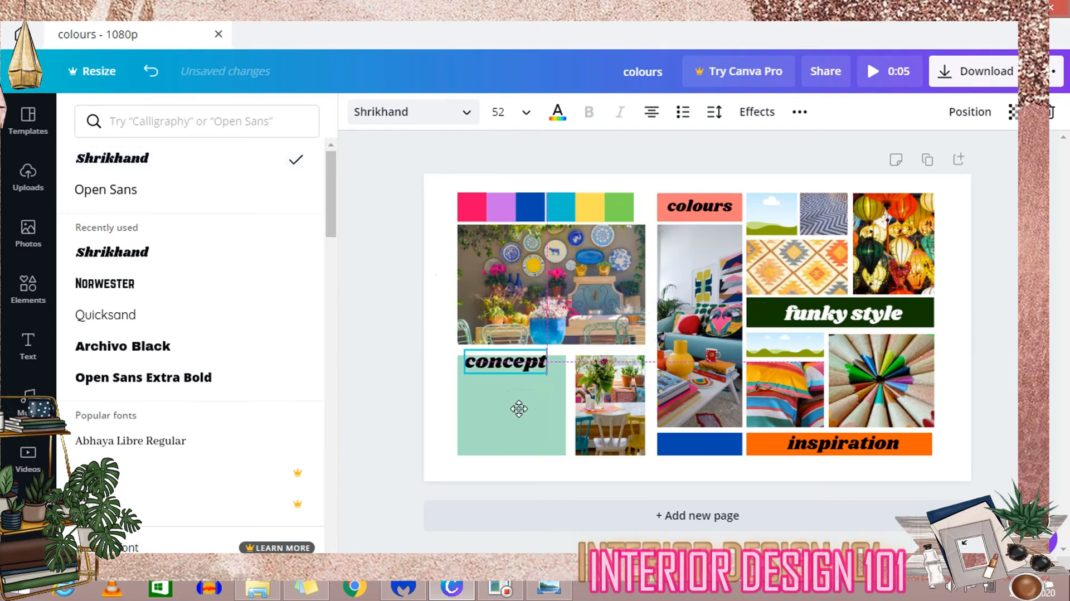
pyautogui.moveTo(518, 410); pyautogui.dragTo(532, 411)
# Step: Widen the "concept" text box to the mint block's width and add a second line reading "retro party"
pyautogui.press('Return')
pyautogui.write('-')
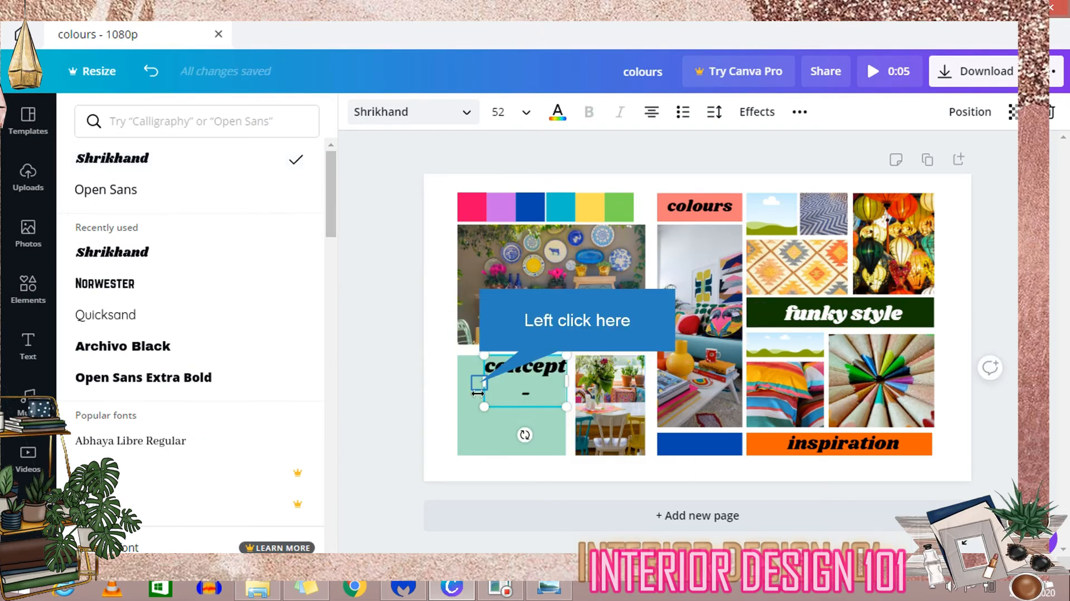
pyautogui.moveTo(483, 380); pyautogui.dragTo(454, 381)
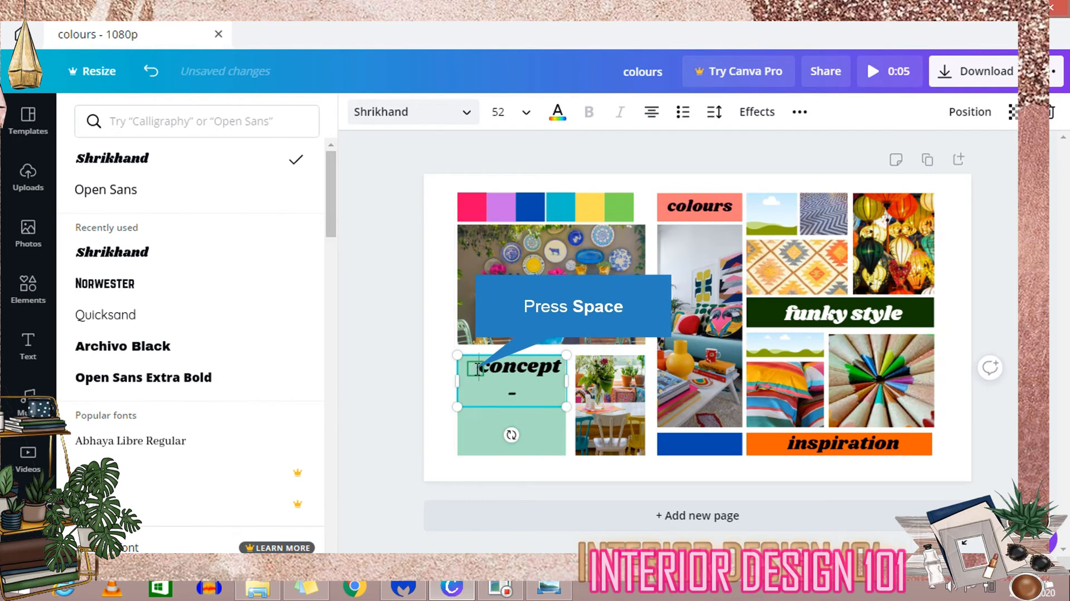
pyautogui.press('BackSpace')
pyautogui.write('retro f')
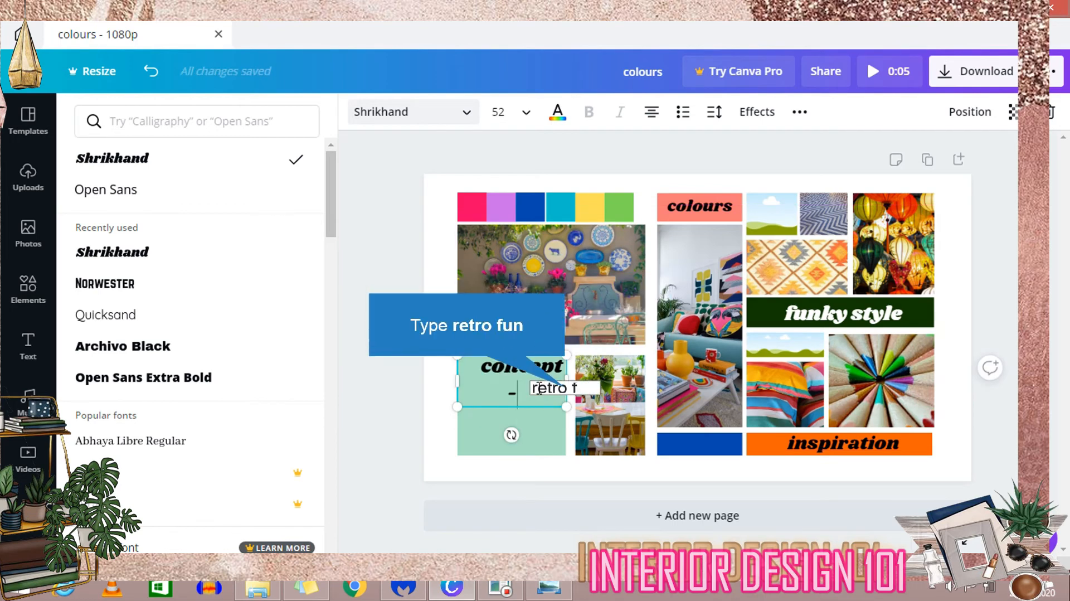
pyautogui.write('un')
pyautogui.press('BackSpace')
pyautogui.press('BackSpace')
pyautogui.press('BackSpace')
pyautogui.write('party')
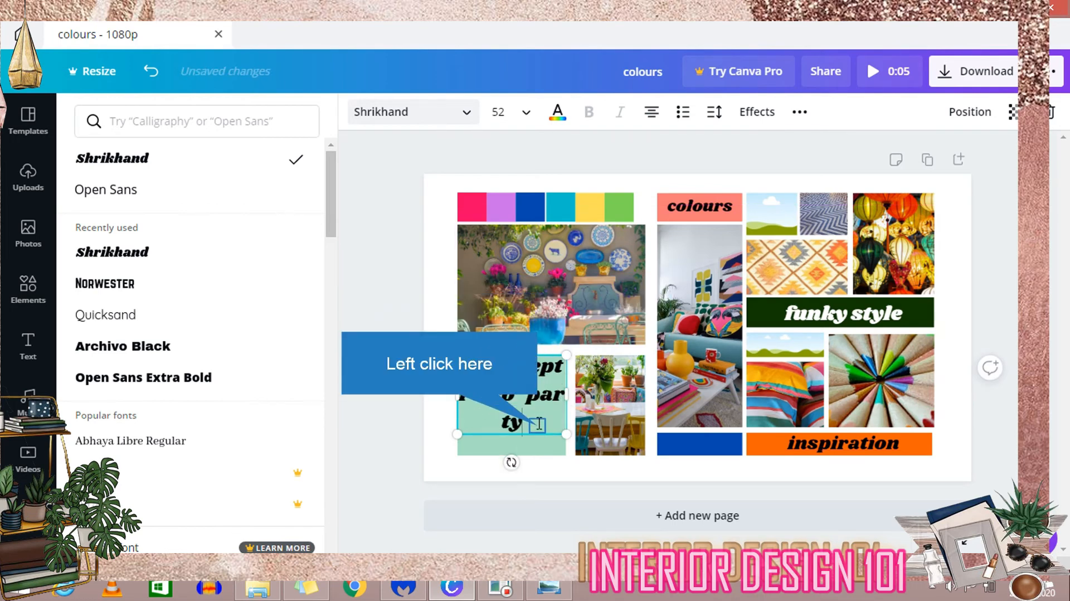
# Step: Set the "concept retro party" text to font size 42 and convert it all to uppercase
pyautogui.click(498, 112)
pyautogui.scroll(-2, 535, 390)
pyautogui.click(540, 403)
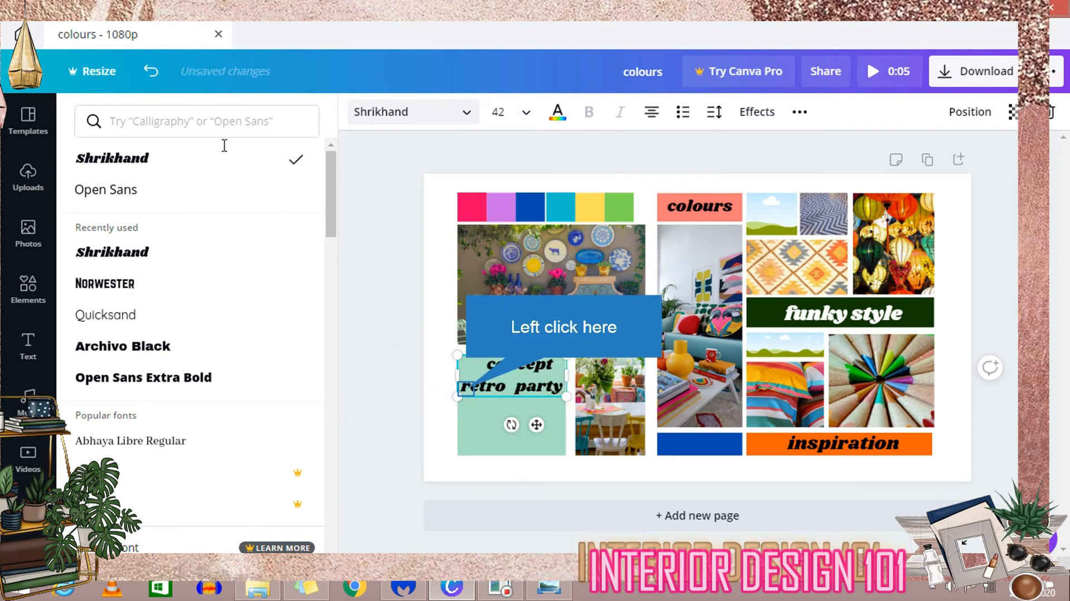
pyautogui.click(372, 283)
pyautogui.click(346, 332)
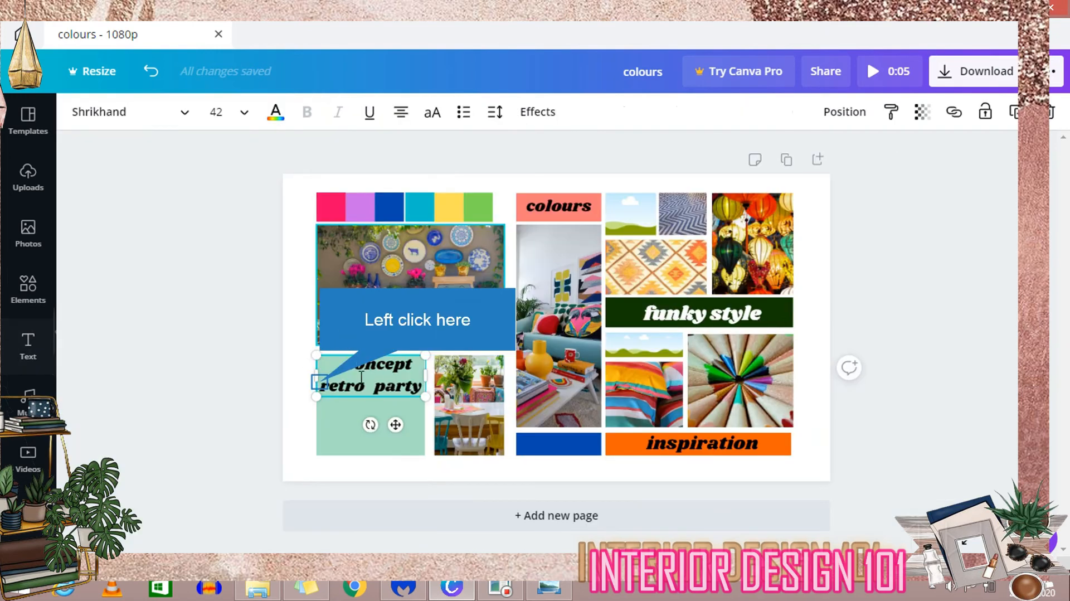
pyautogui.moveTo(357, 371); pyautogui.dragTo(426, 388)
pyautogui.click(431, 111)
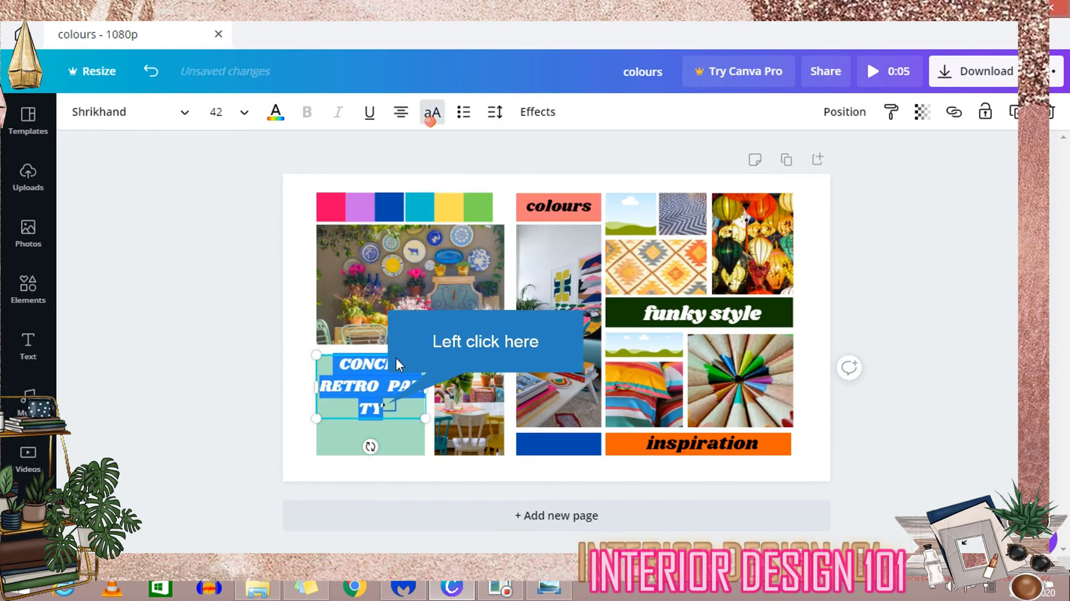
# Step: Widen the mint green block and its text box slightly, and correct the spacing between "RETRO" and "PARTY"
pyautogui.click(388, 384)
pyautogui.press('BackSpace')
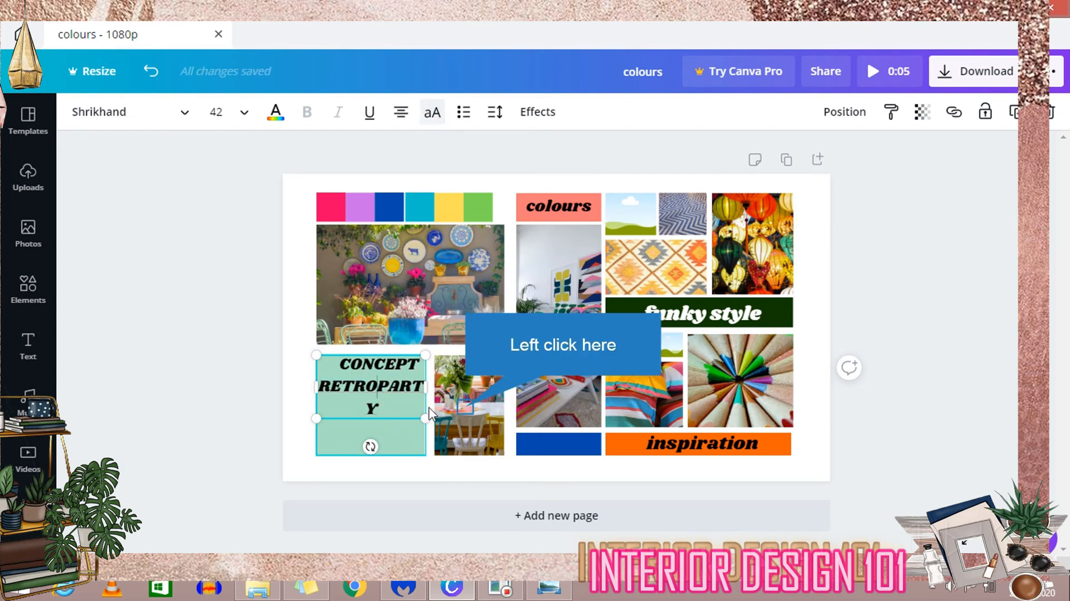
pyautogui.click(467, 406)
pyautogui.moveTo(438, 405); pyautogui.dragTo(435, 405)
pyautogui.click(406, 418)
pyautogui.click(408, 437)
pyautogui.click(376, 384)
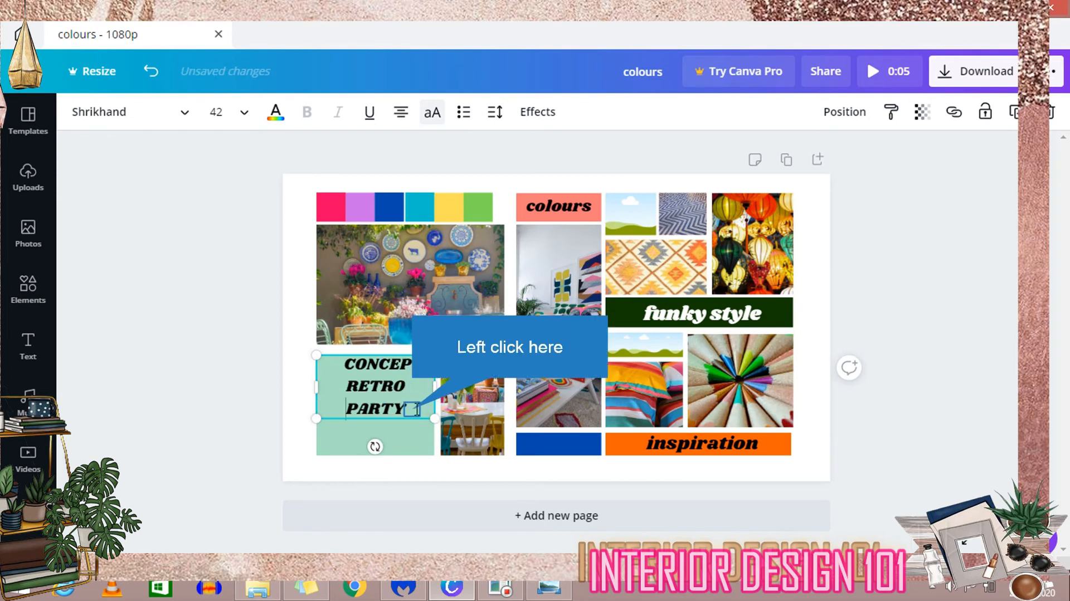
# Step: Set the "RETRO PARTY" text in the mint green block to font size 40
pyautogui.moveTo(413, 408); pyautogui.dragTo(341, 383)
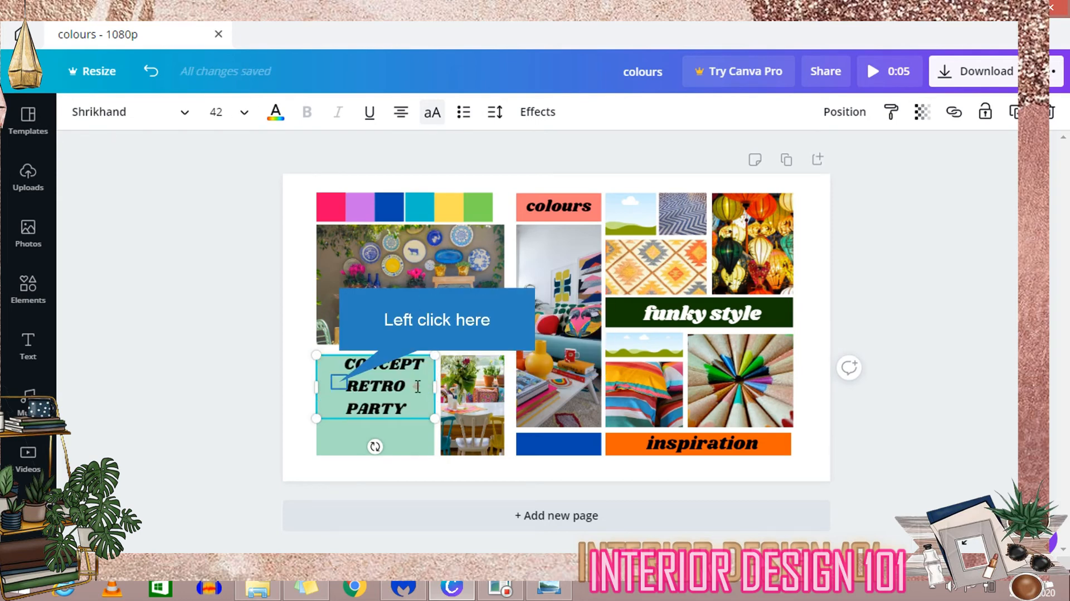
pyautogui.click(241, 116)
pyautogui.press('Left')
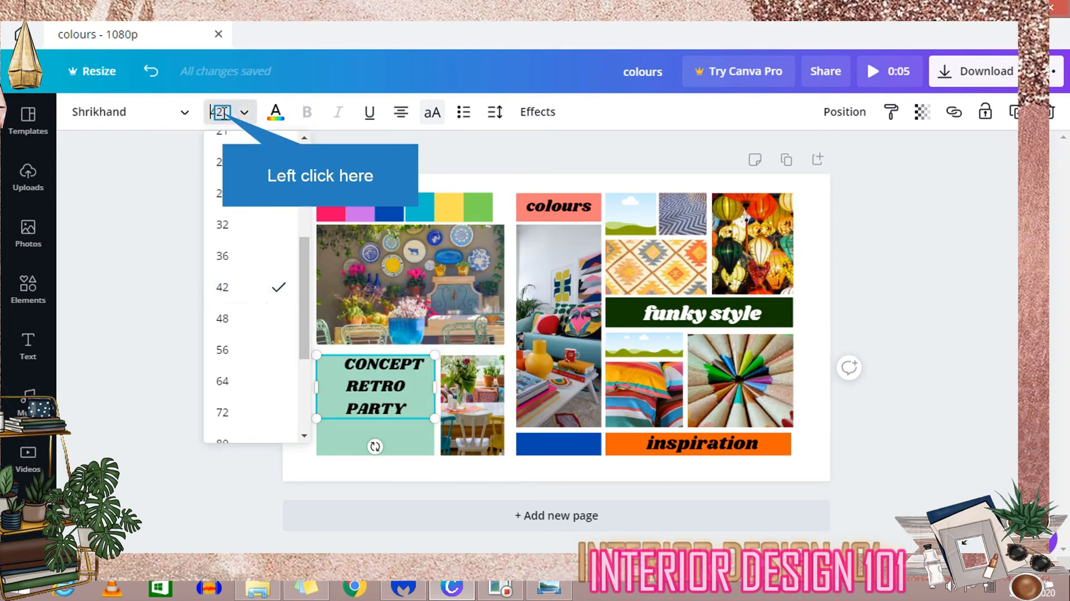
pyautogui.click(223, 113)
pyautogui.press('BackSpace')
pyautogui.write('0')
pyautogui.click(201, 190)
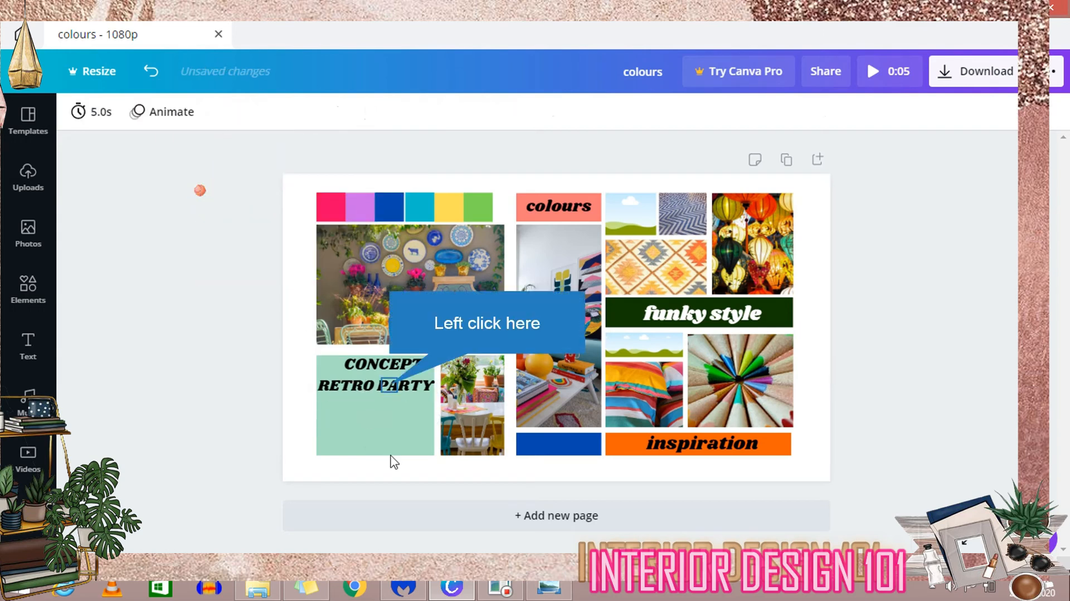
# Step: Add the lines "-life", "-cheerful" and "vibrant" below "RETRO PARTY", and open the font size setting for those three lines
pyautogui.click(390, 384)
pyautogui.click(427, 385)
pyautogui.press('Right')
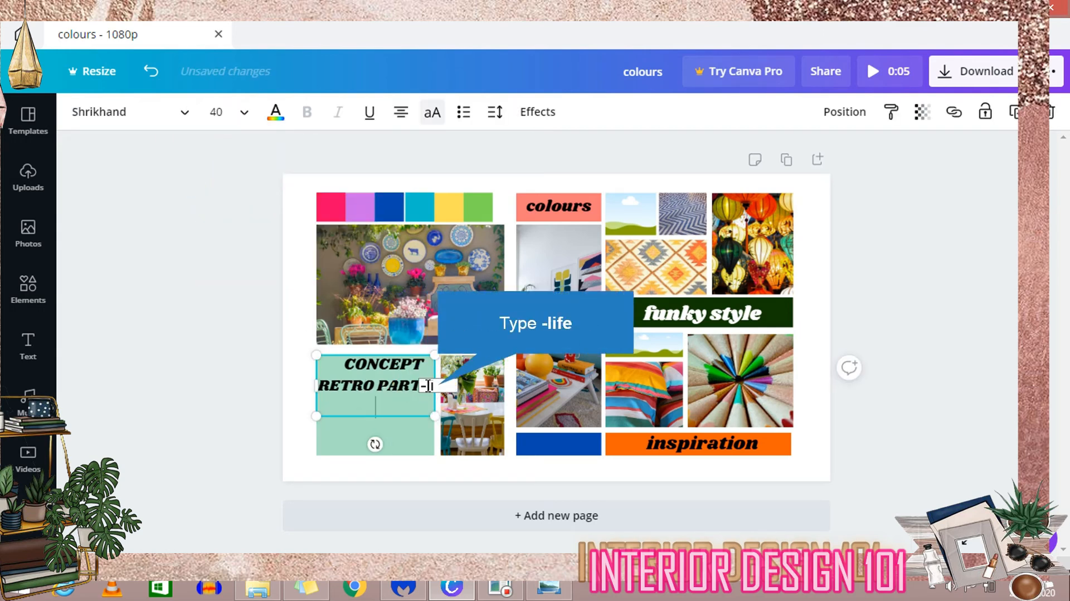
pyautogui.write('-life')
pyautogui.press('Return')
pyautogui.write('-chee')
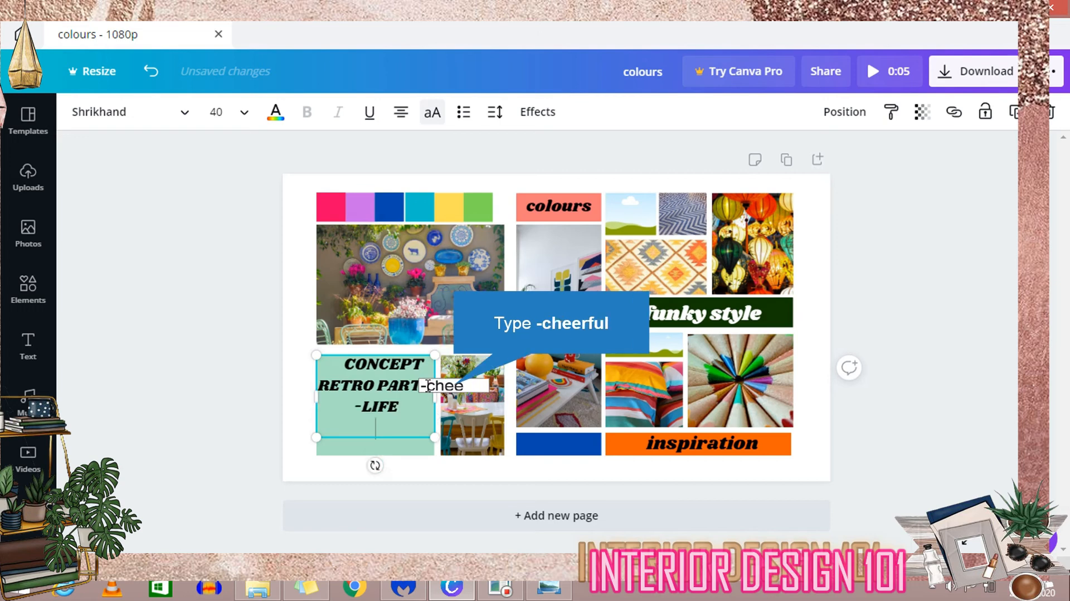
pyautogui.write('rful')
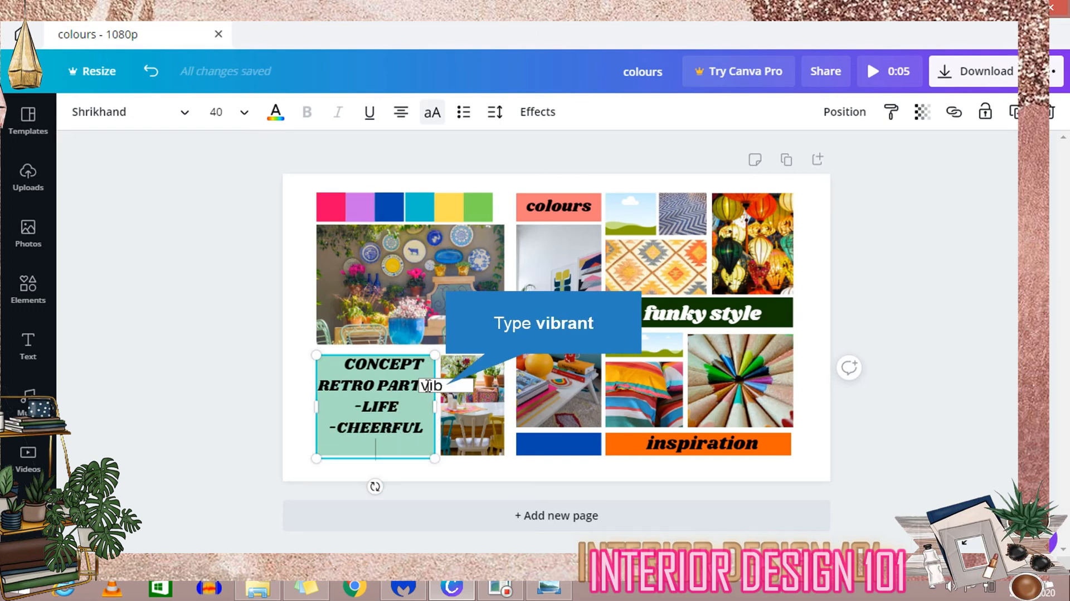
pyautogui.write('vibrant')
pyautogui.moveTo(418, 453); pyautogui.dragTo(343, 418)
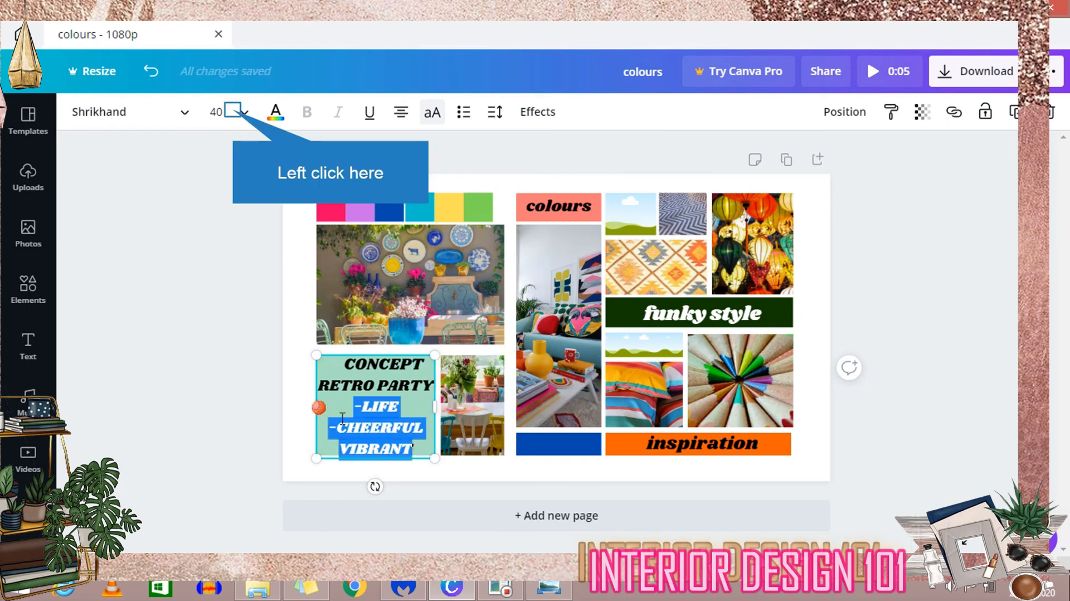
pyautogui.click(232, 110)
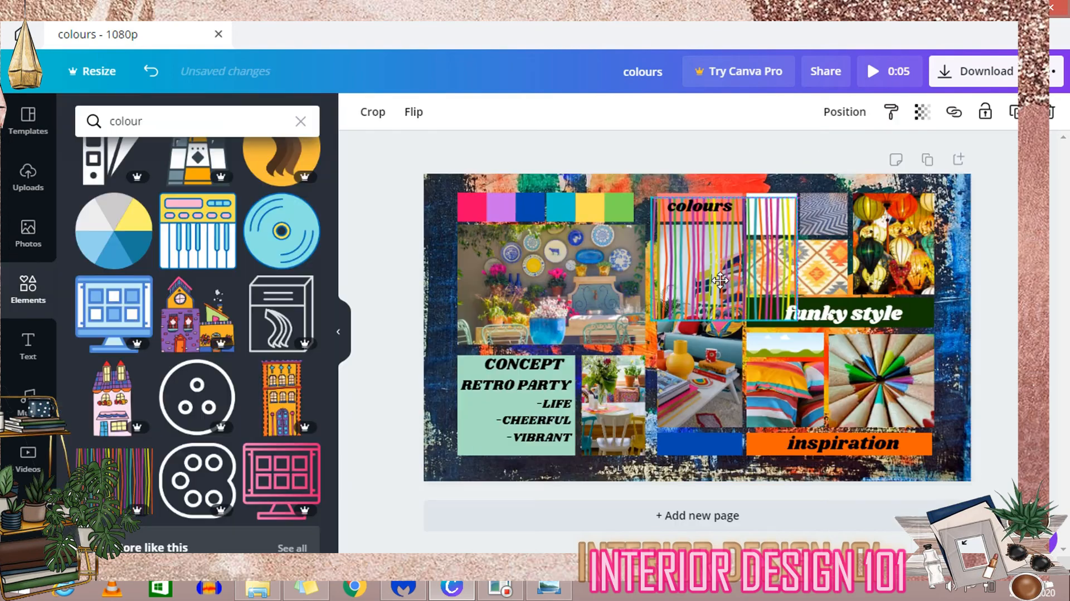
# Step: Fill the small empty frame beside the chevron image with the multicoloured vertical stripe graphic
pyautogui.moveTo(720, 281); pyautogui.dragTo(720, 276)
pyautogui.moveTo(651, 316); pyautogui.dragTo(754, 231)
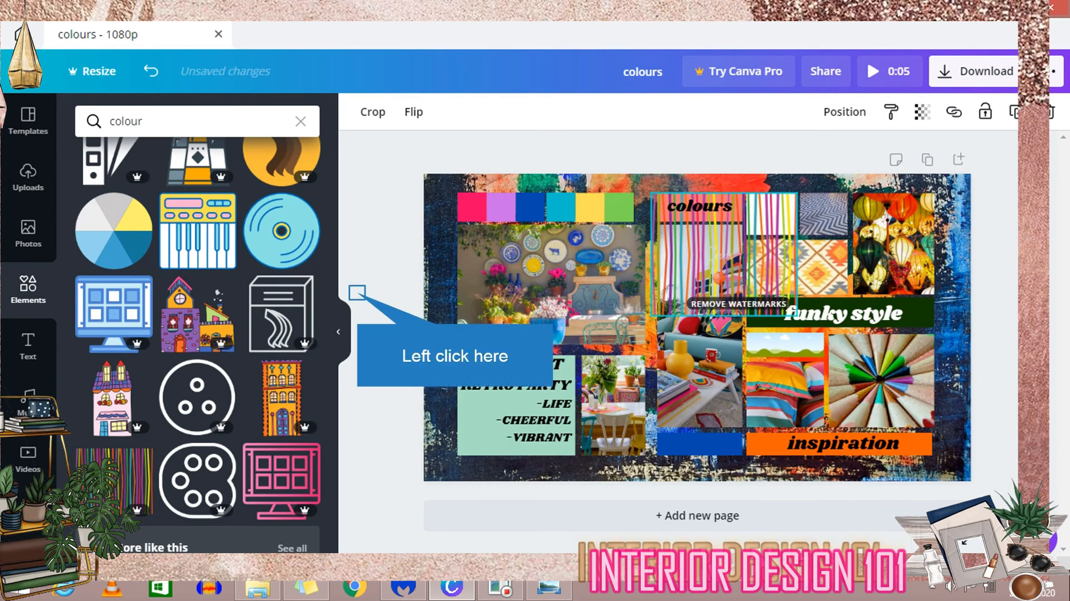
pyautogui.click(356, 292)
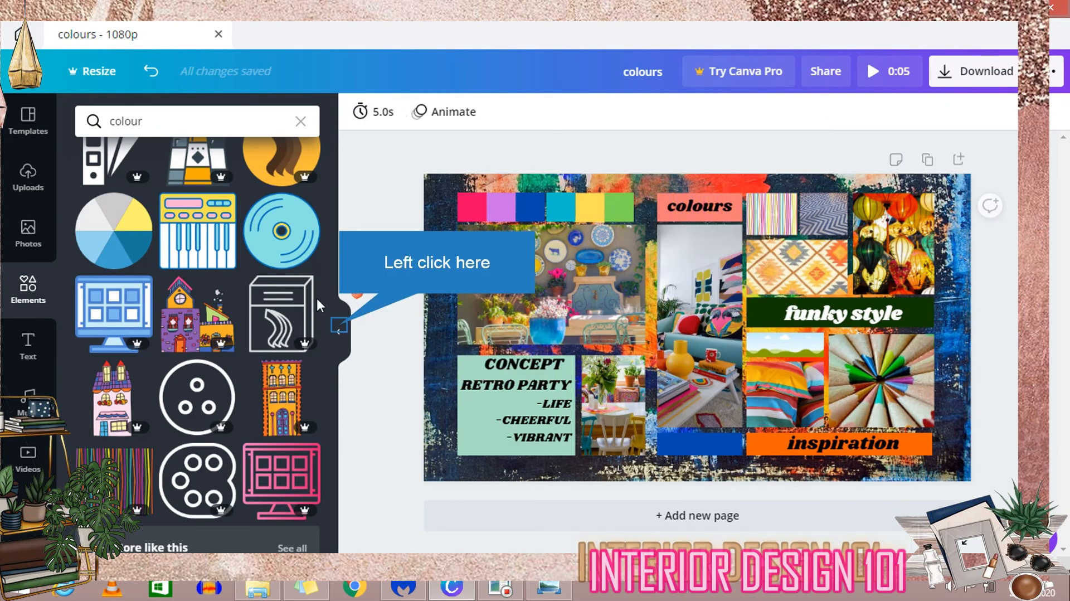
pyautogui.click(338, 326)
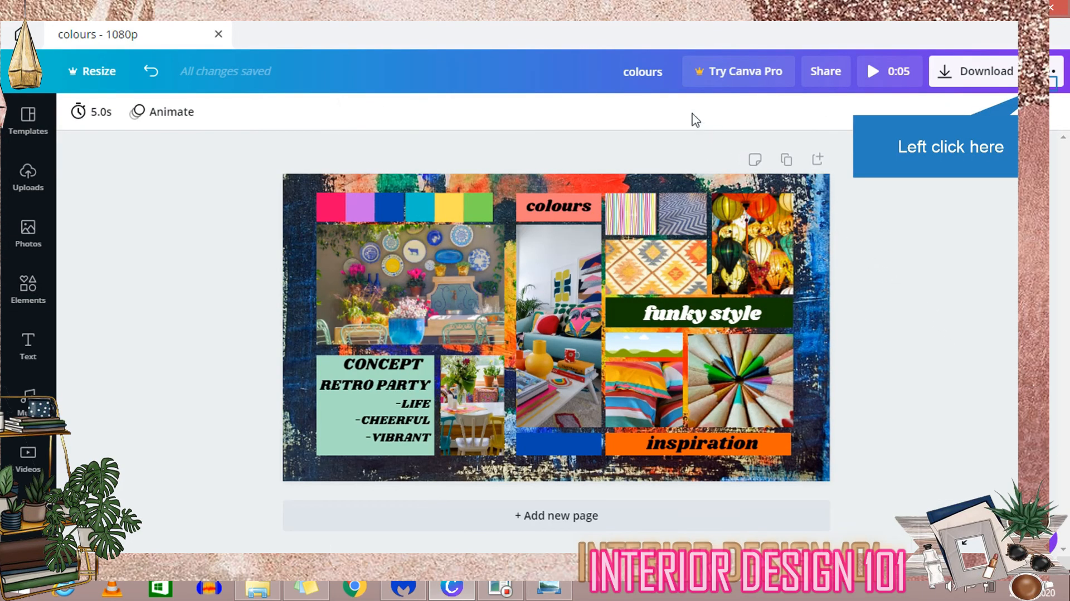
# Step: Download the design as a PNG named "colours" into the "conept making retro canva" folder, and dismiss the Canva Pro trial offer
pyautogui.click(1051, 85)
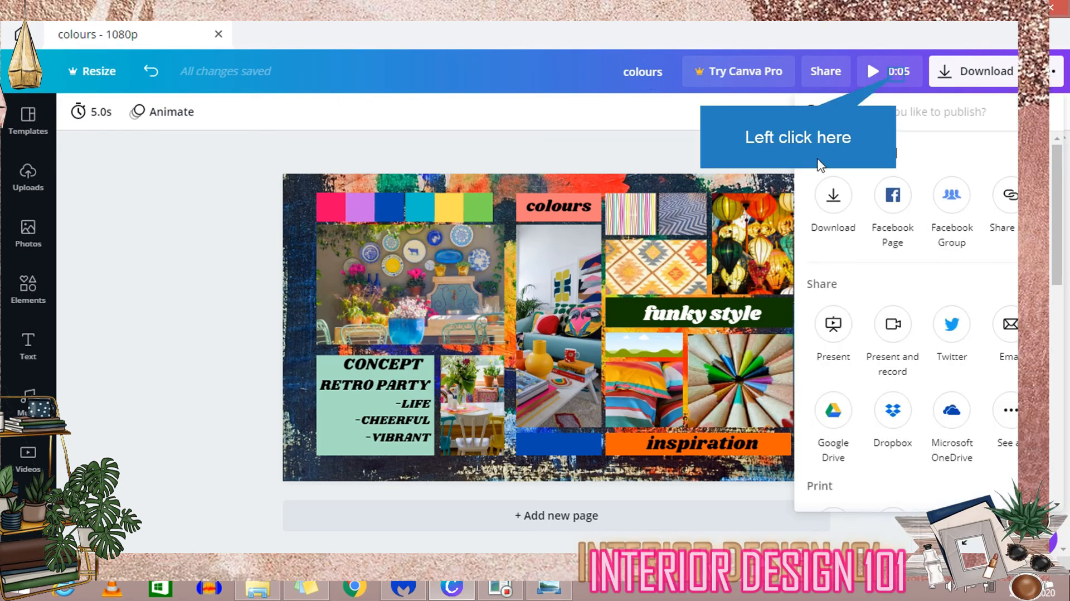
pyautogui.click(886, 83)
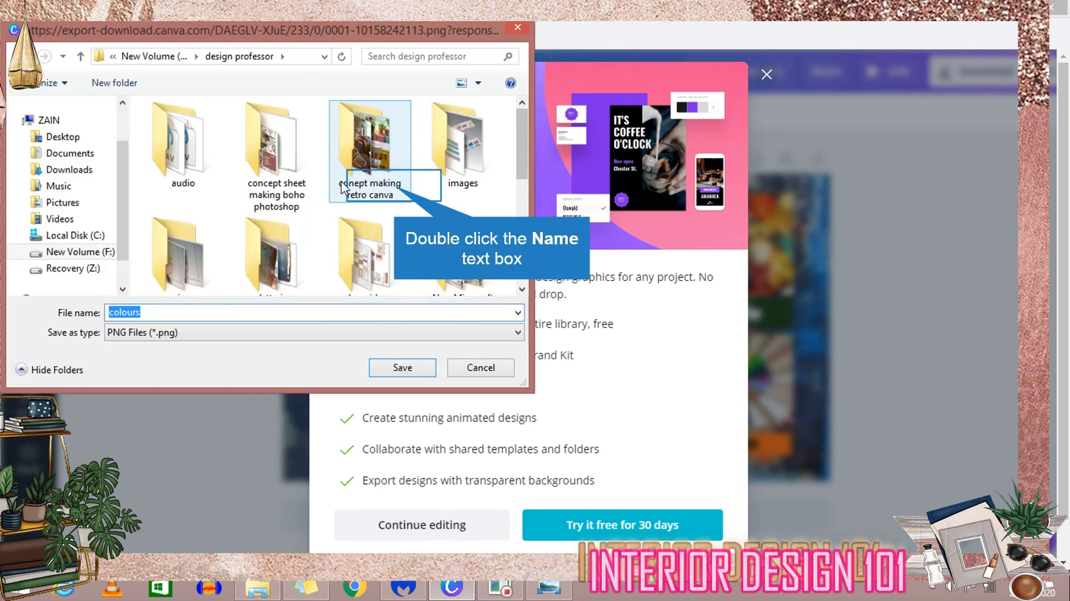
pyautogui.doubleClick(395, 189)
pyautogui.doubleClick(409, 369)
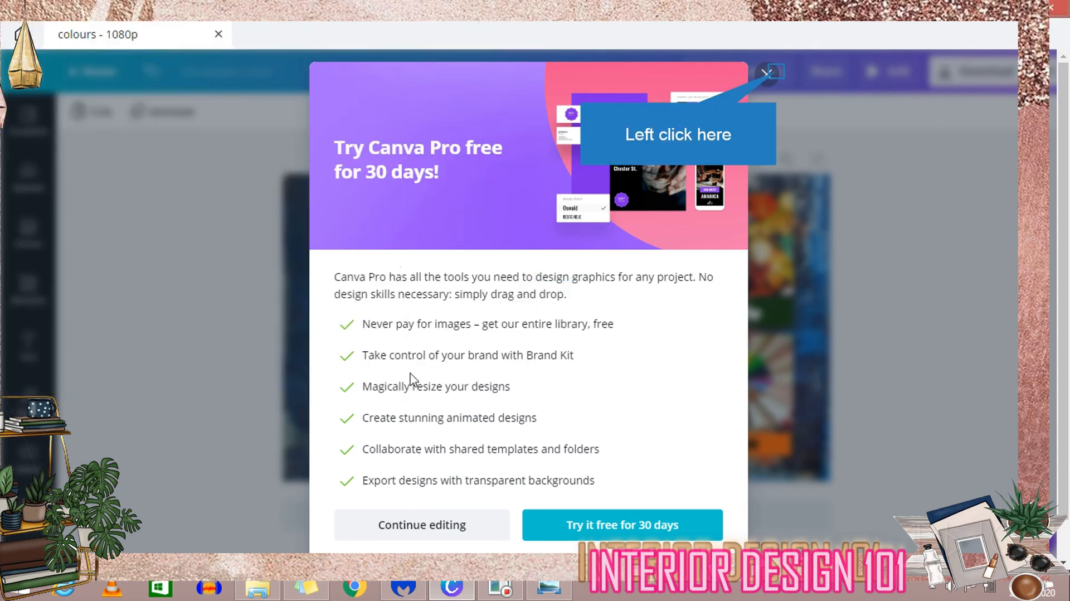
pyautogui.click(770, 74)
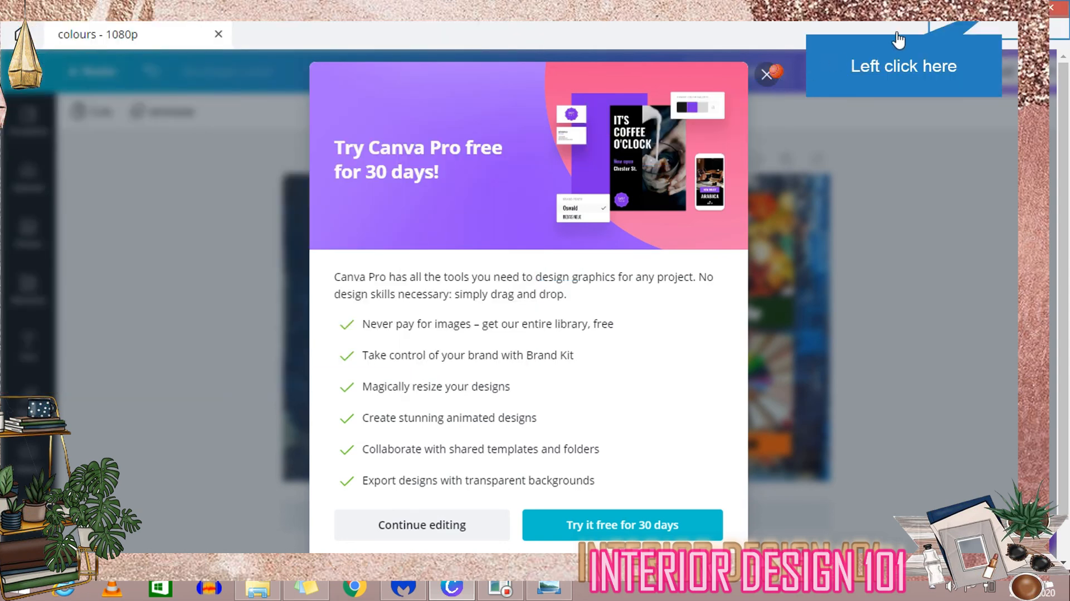